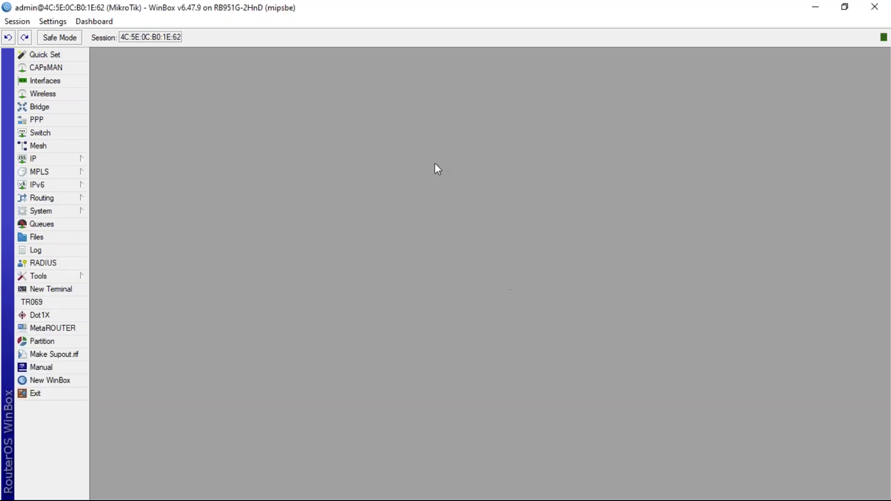
Change the ether5 address 10.0.0.1/29 to 10.0.0.1/30 in IP > Addresses.
left_click(42, 160)
left_click(112, 186)
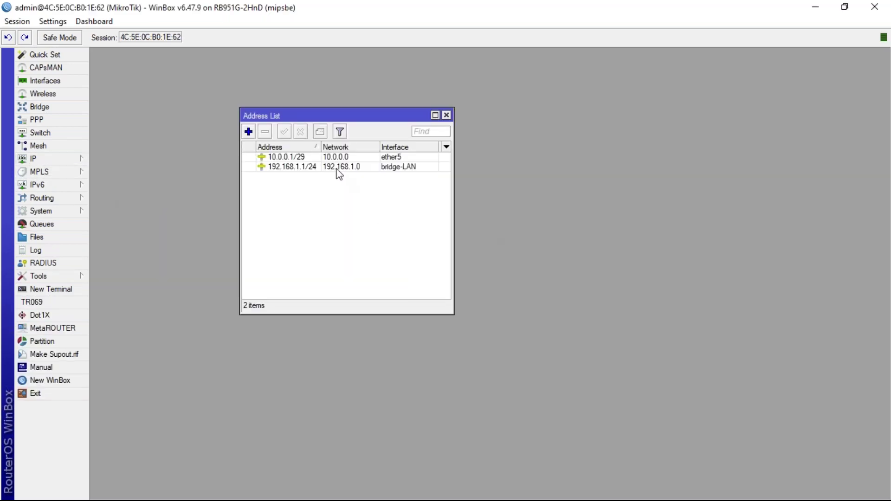
double_click(302, 158)
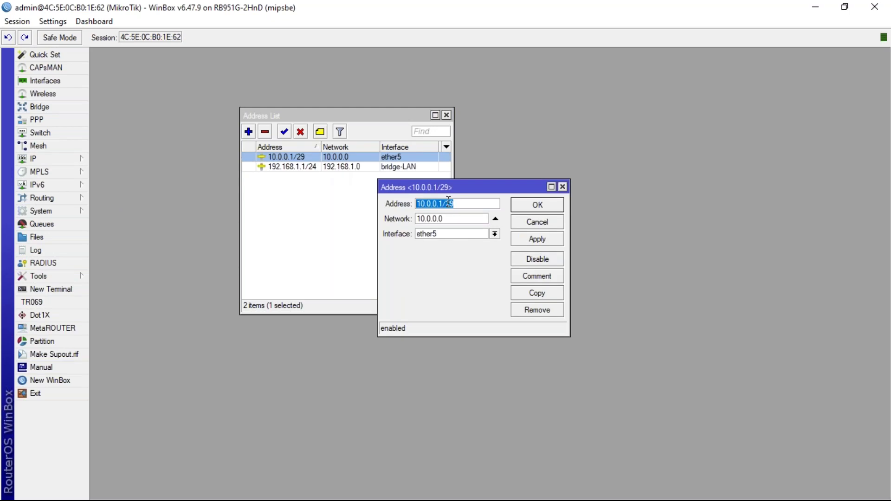
left_click_drag(445, 203, 463, 202)
type("30")
left_click(528, 245)
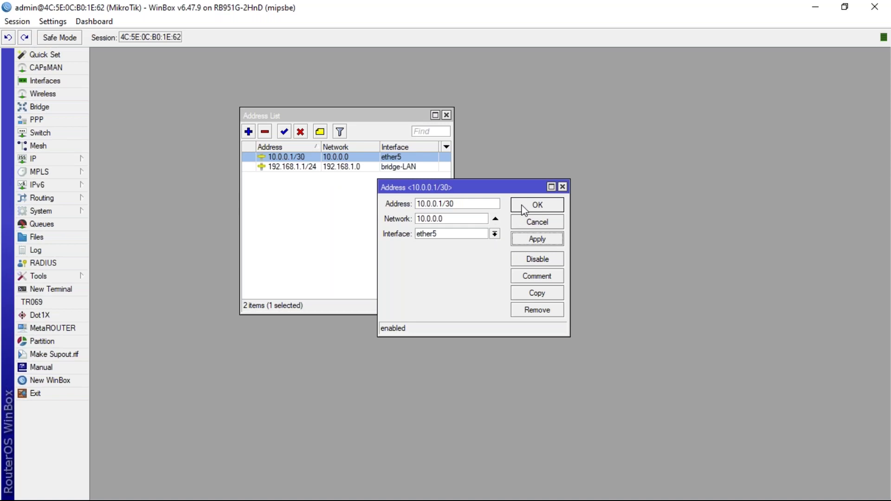
left_click(524, 205)
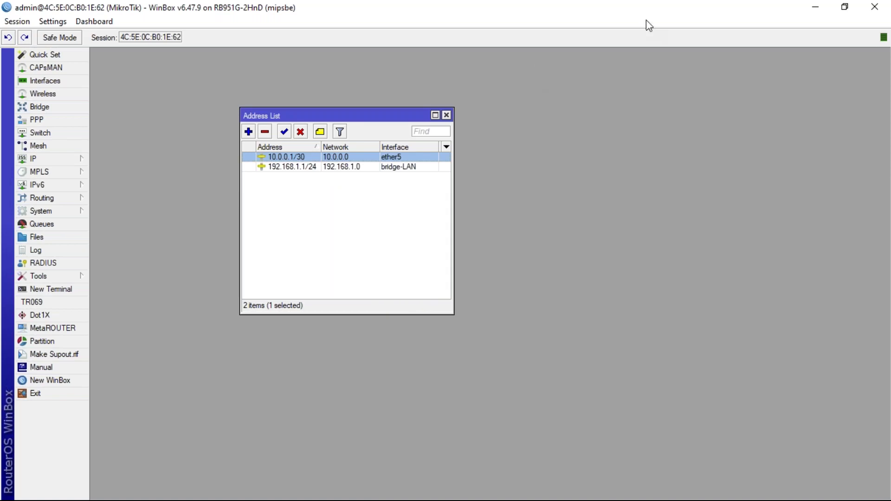
Minimize both WinBox sessions and advance to the IPsec network diagram slide.
left_click(816, 9)
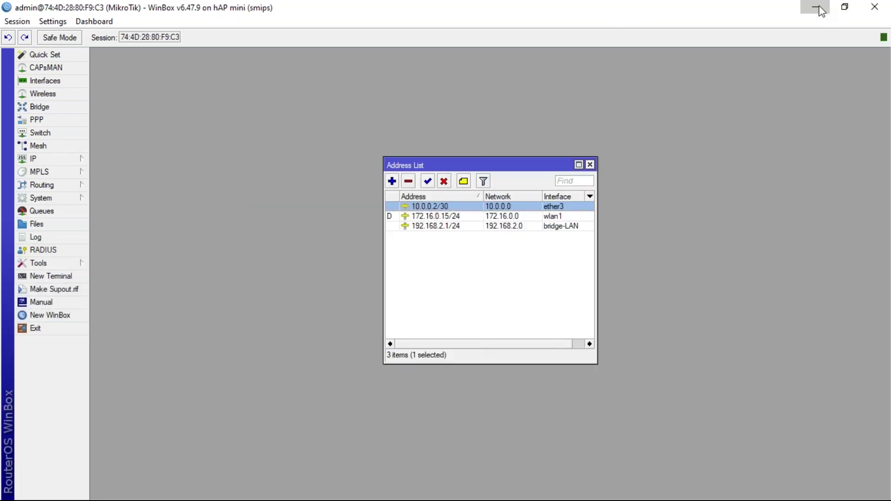
left_click(816, 8)
left_click(453, 260)
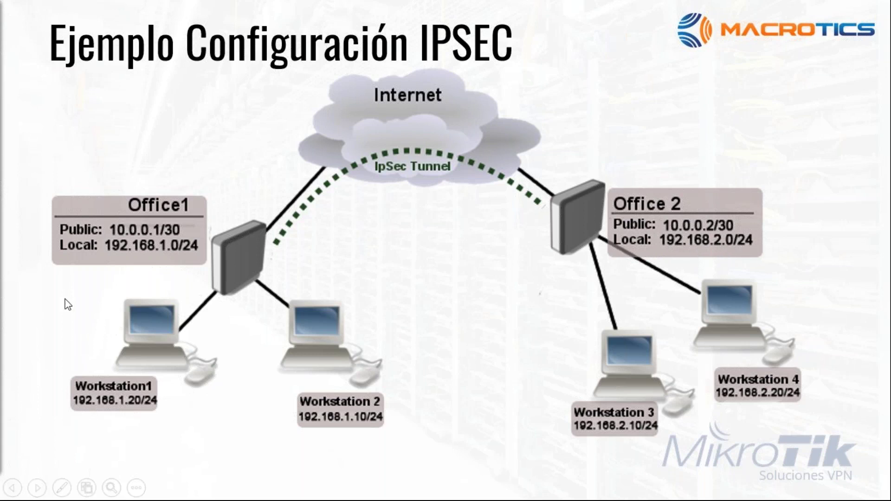
Advance past the diagram slide and close the RB951G's Address List window.
key("Right")
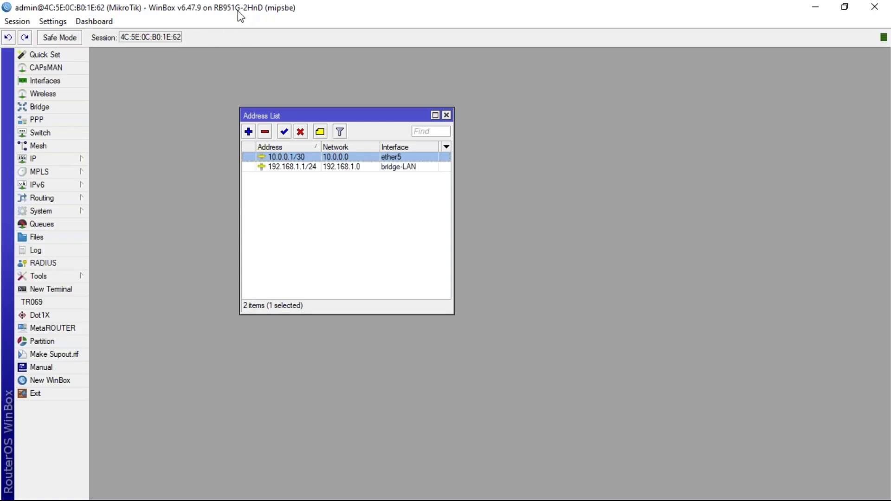
left_click(446, 115)
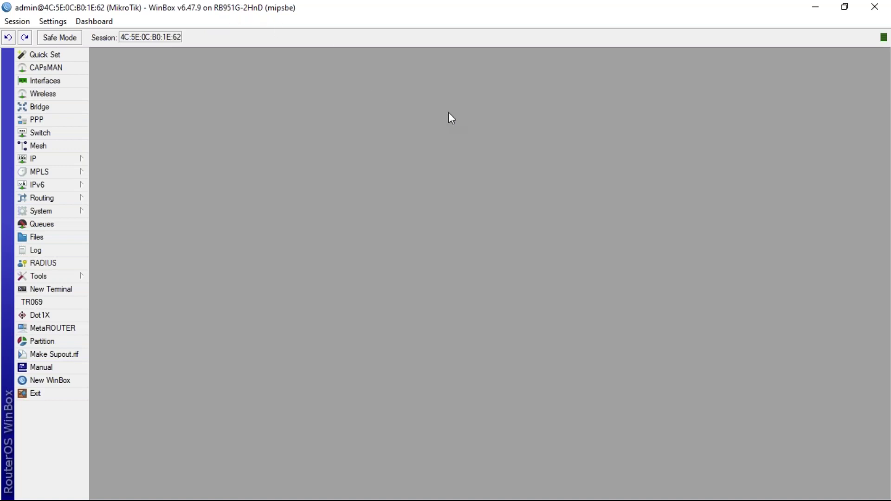
Set the RB951G router's system identity to Office1.
left_click(71, 210)
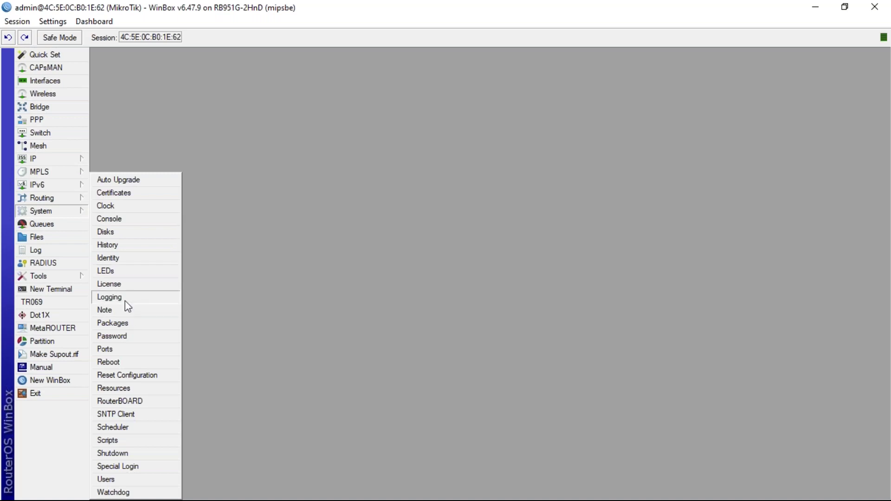
left_click(133, 258)
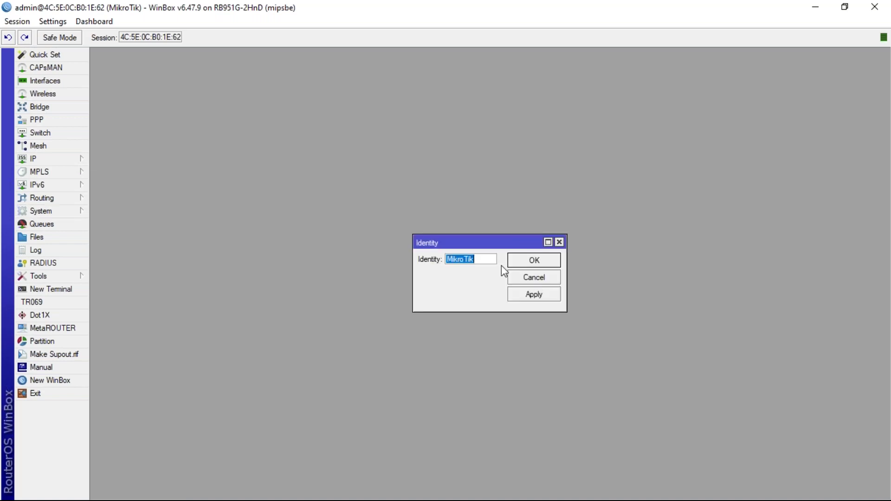
type("Office1")
left_click(553, 261)
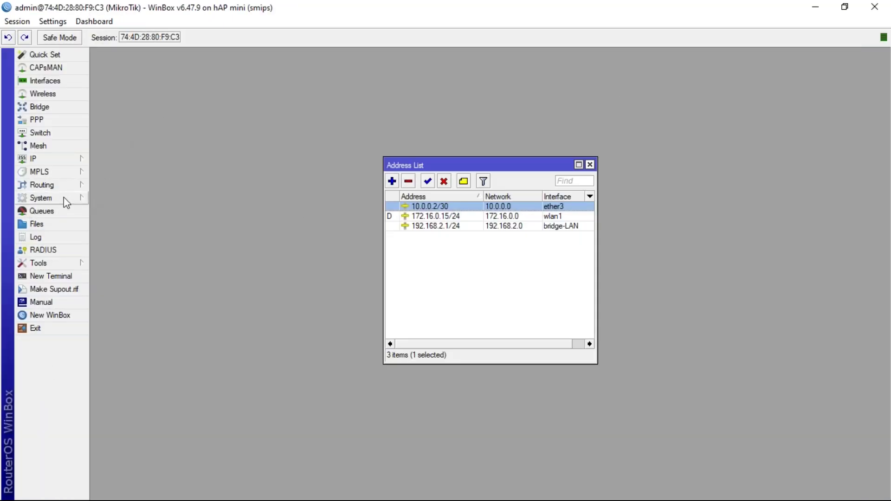
Set the hAP mini router's system identity to Office2.
left_click(64, 197)
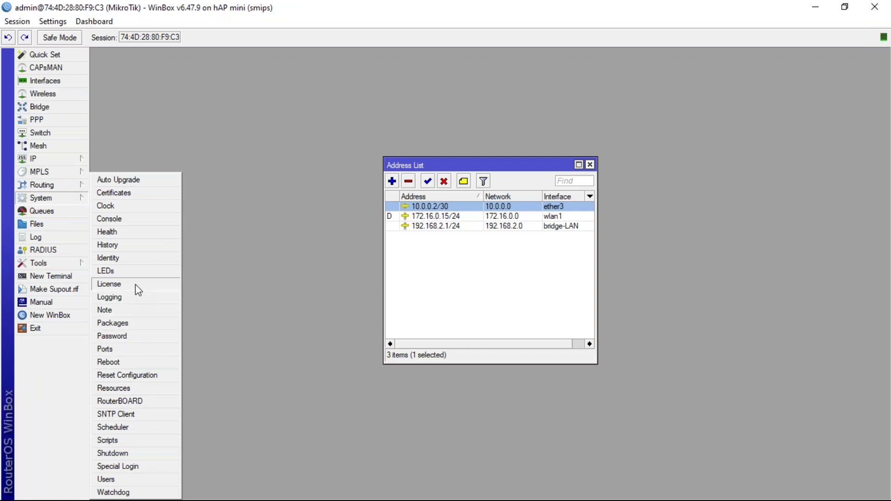
left_click(108, 258)
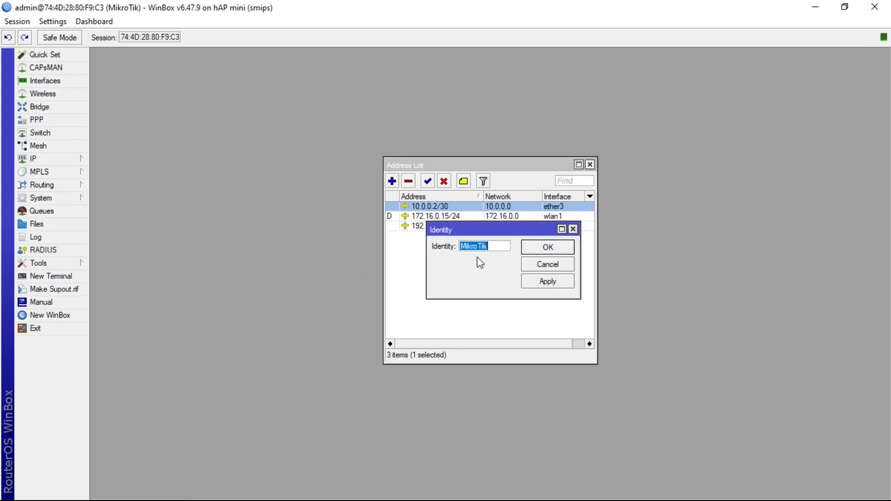
type("Offic")
key("BackSpace")
key("BackSpace")
type("ice2")
left_click(529, 280)
left_click(542, 248)
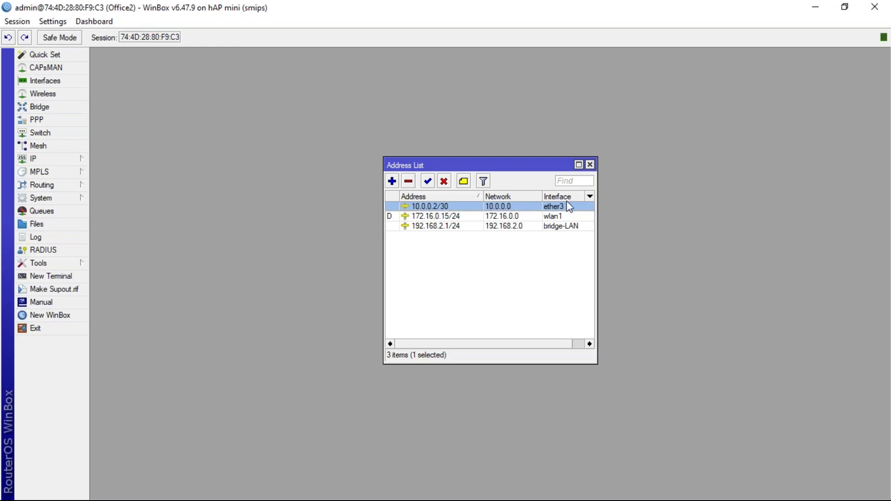
Close Office2's address list, return to the Office1 session, and open IP > IPsec.
left_click(590, 165)
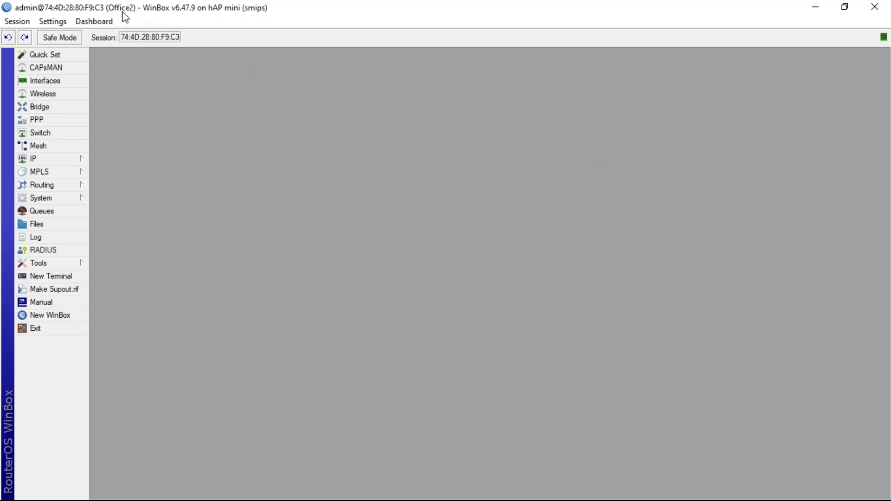
left_click(822, 12)
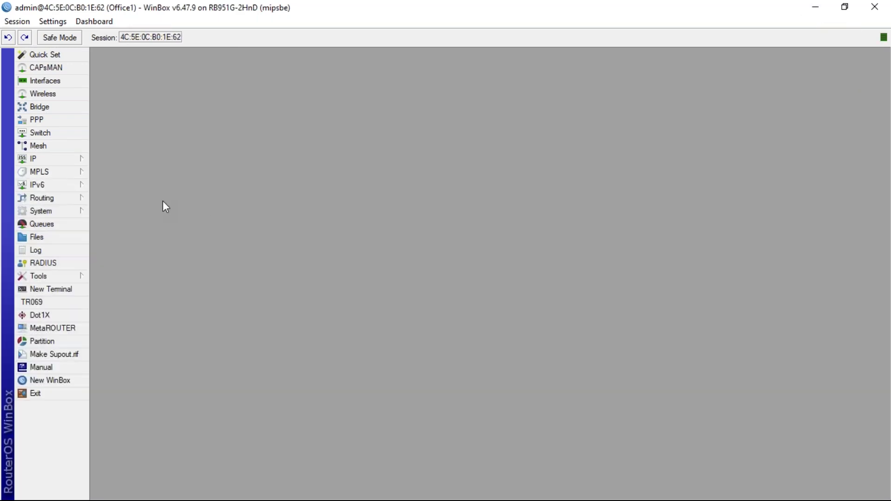
key("alt+Tab")
left_click(817, 8)
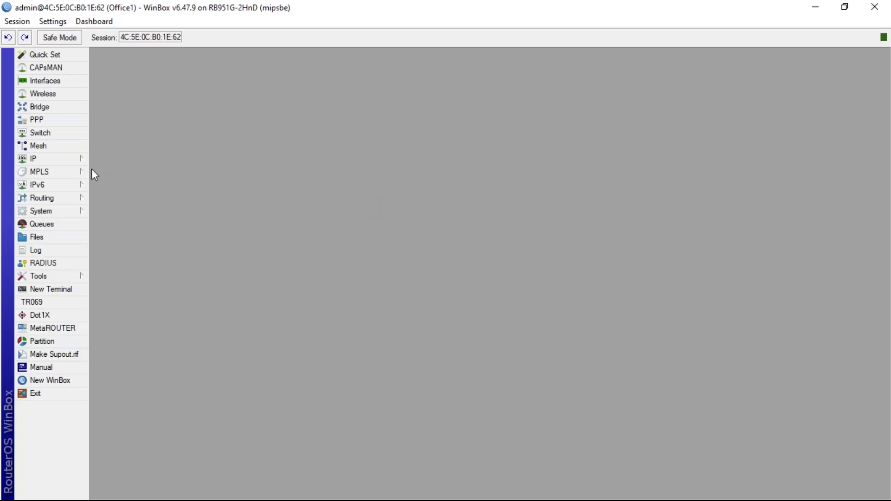
left_click(66, 159)
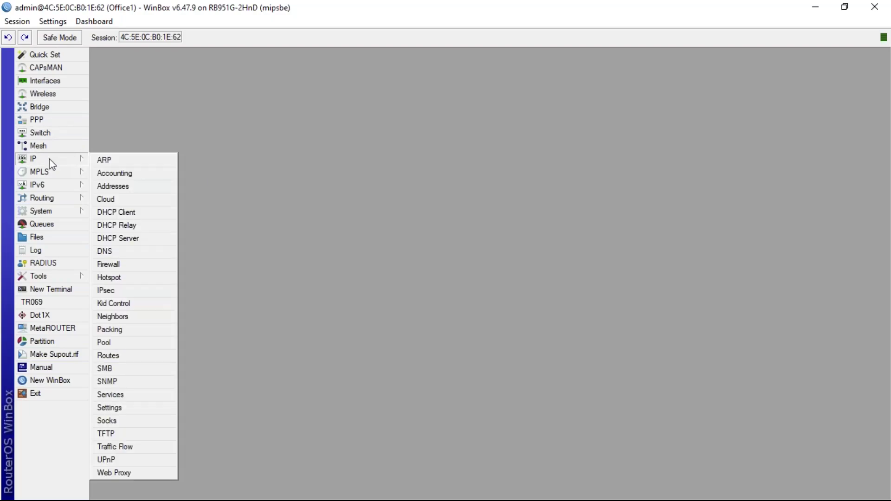
left_click(131, 292)
Start a new IPsec peer on Office1 named 'macrotics'.
left_click(208, 71)
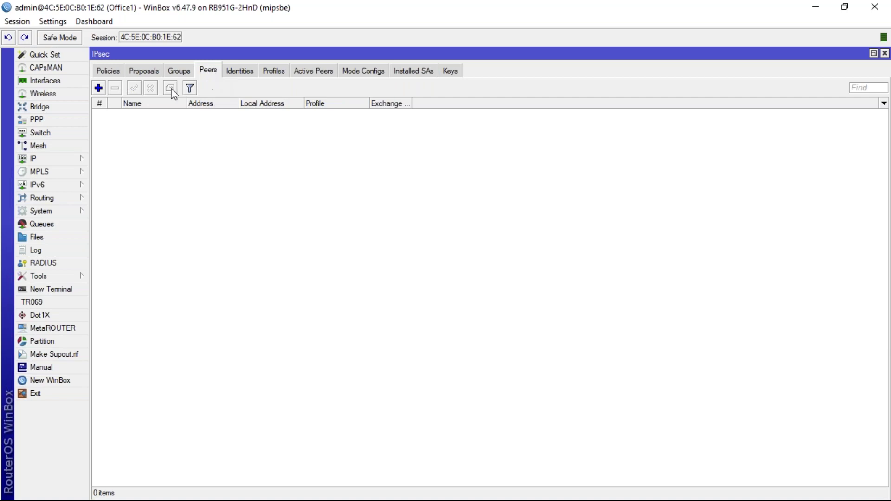
left_click(98, 88)
double_click(456, 217)
type("macrotics")
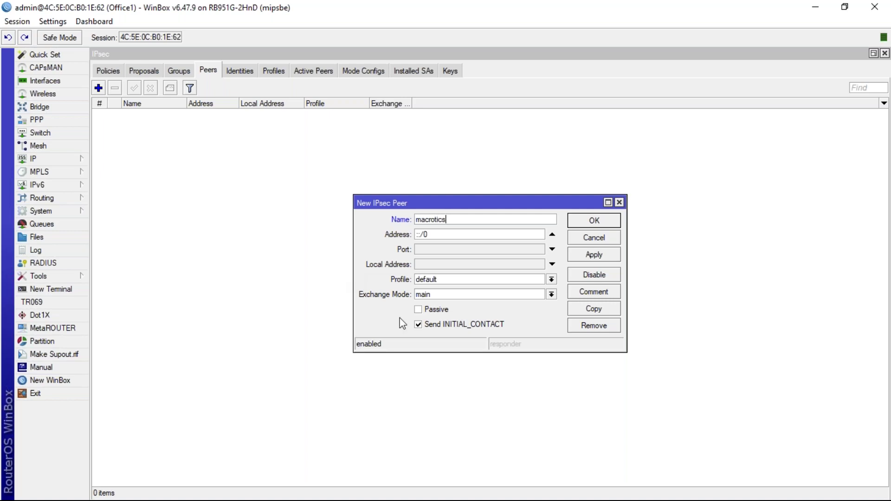
double_click(443, 235)
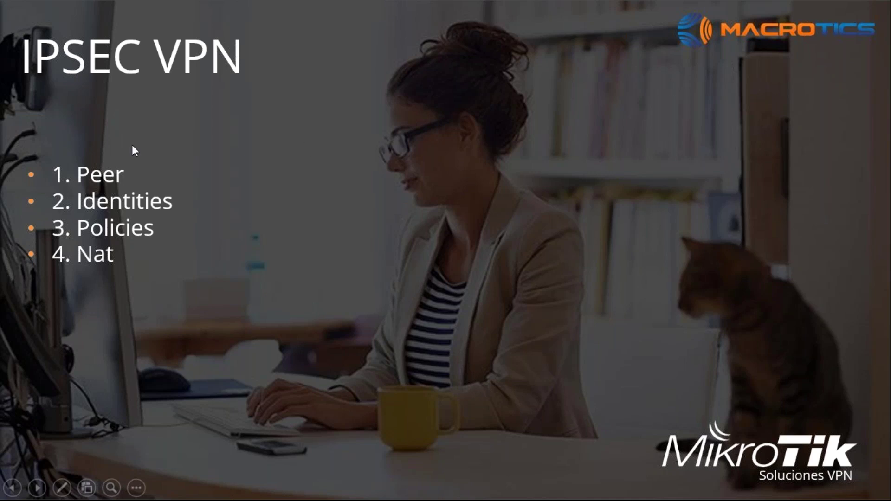
Give the macrotics peer address 10.0.0.2 and port 500, save it, and show Identities.
key("Right")
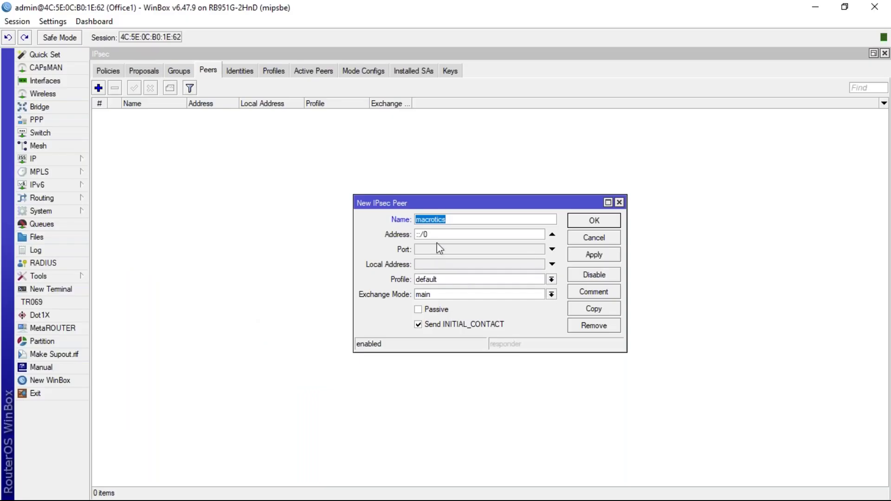
left_click(427, 235)
double_click(438, 235)
type("10.0.0.1")
key("BackSpace")
type("2")
left_click(452, 250)
type("500")
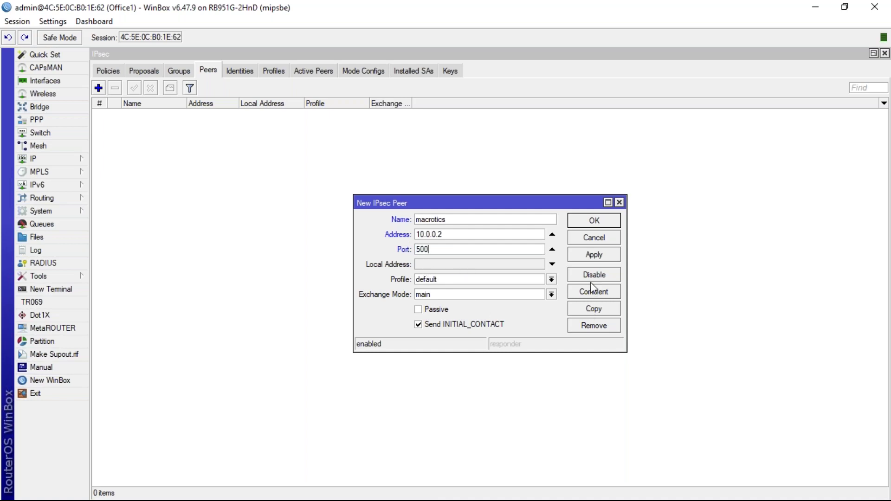
left_click(587, 255)
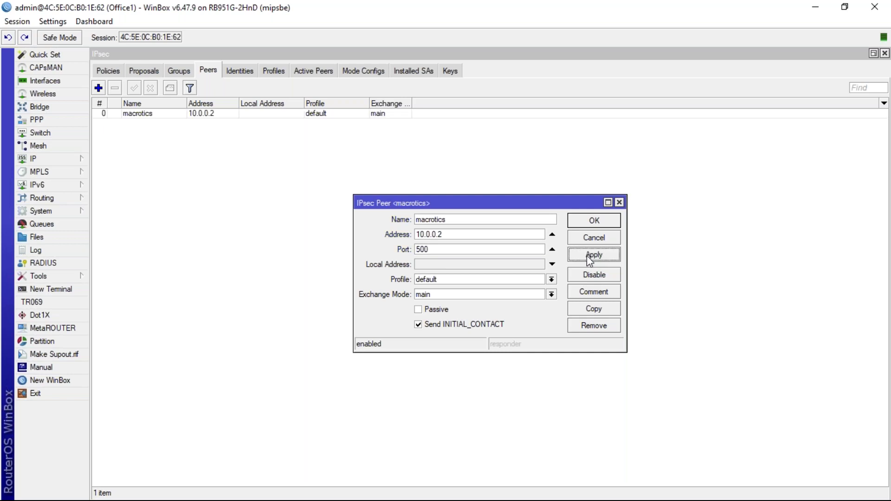
left_click(591, 223)
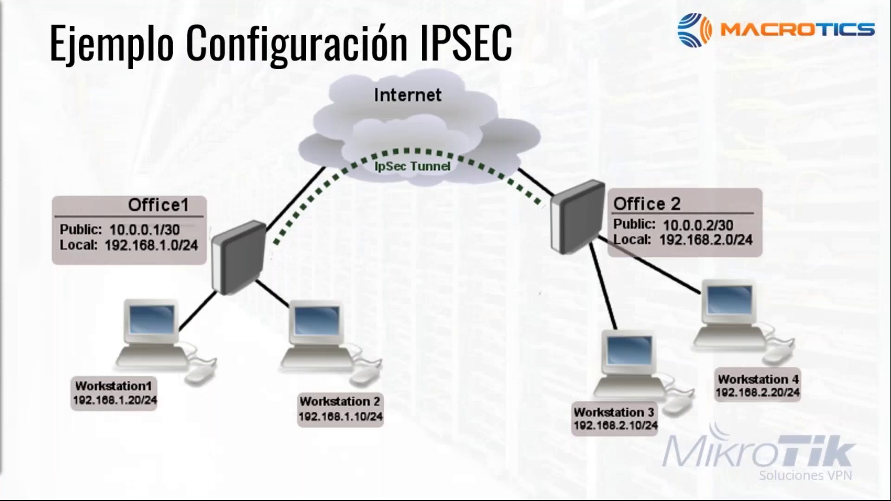
key("Right")
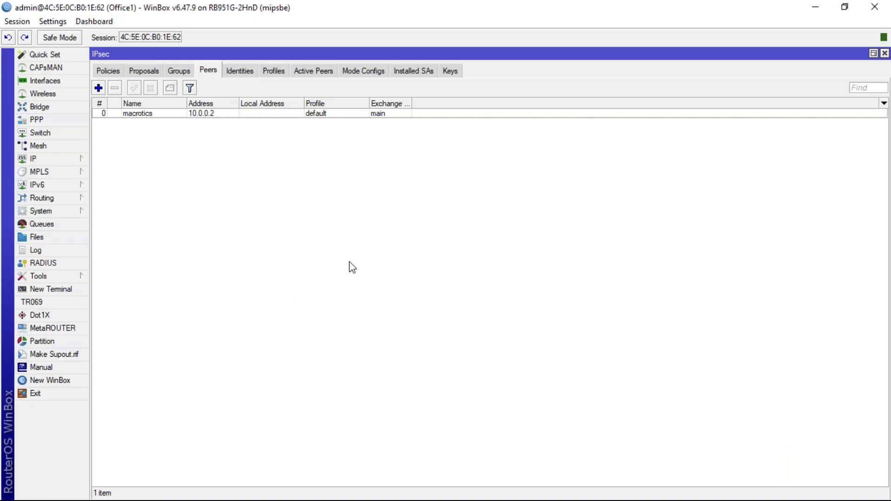
left_click(241, 71)
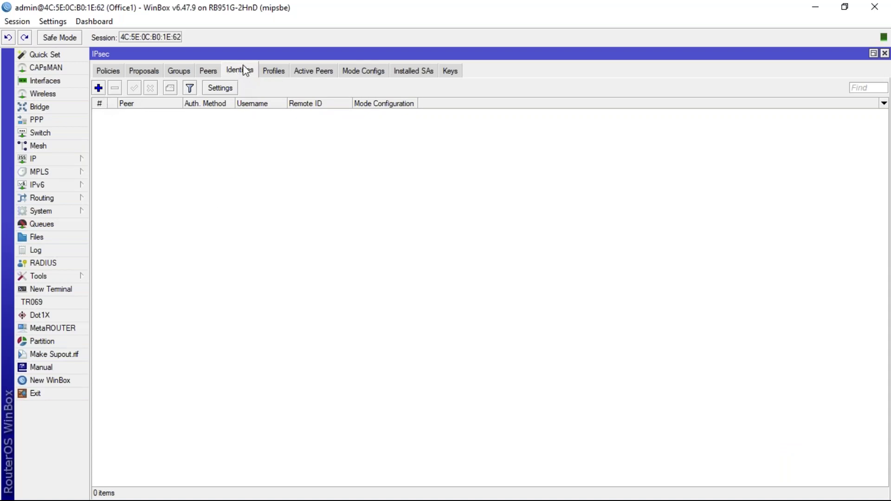
Add an identity for peer macrotics using a pre-shared key, entering the shared secret.
left_click(99, 88)
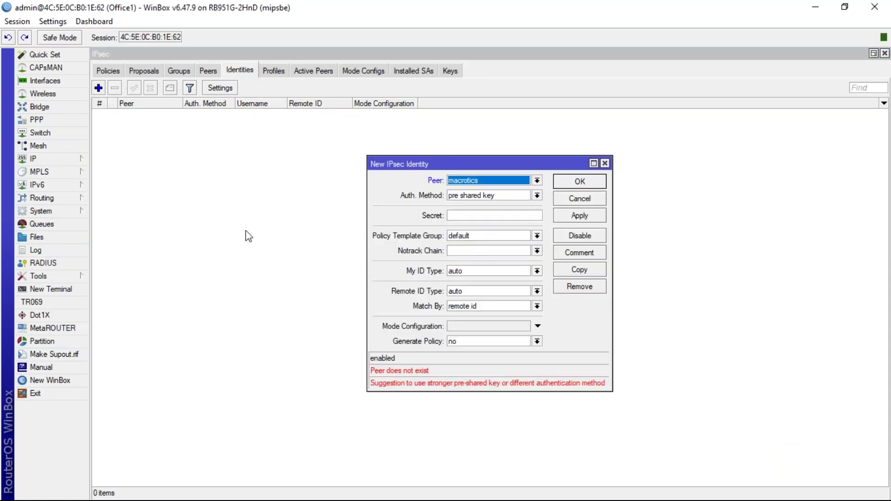
left_click(476, 180)
left_click(476, 180)
left_click(470, 216)
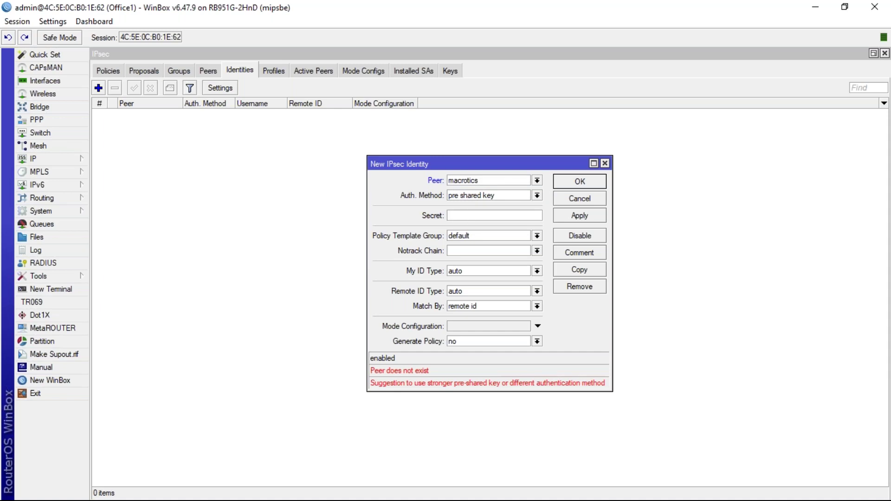
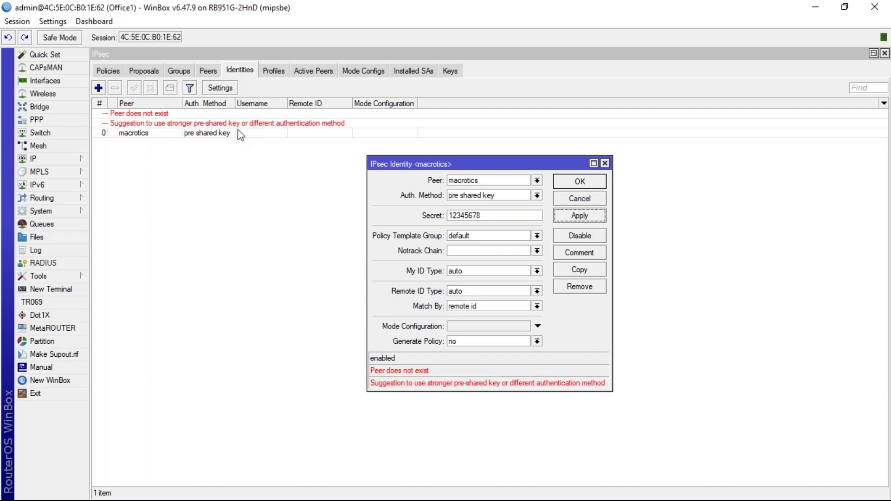
left_click(587, 182)
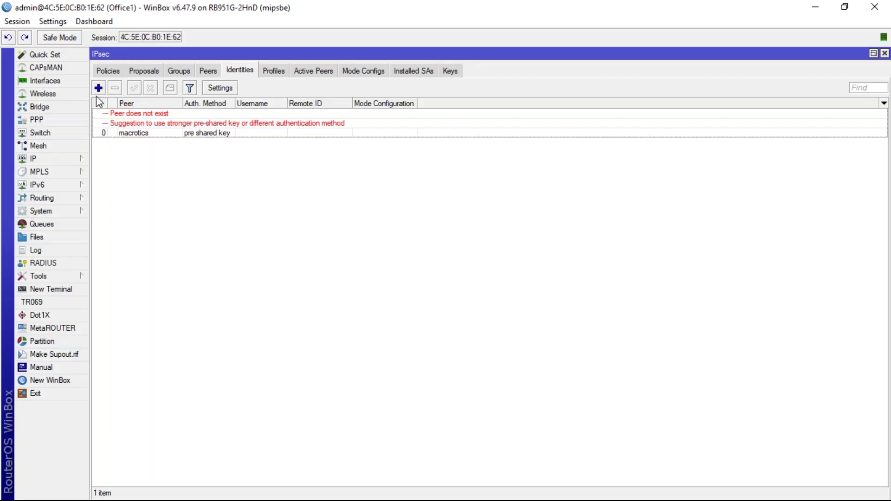
Create a new IPsec policy for peer macrotics with tunnel mode enabled.
left_click(108, 71)
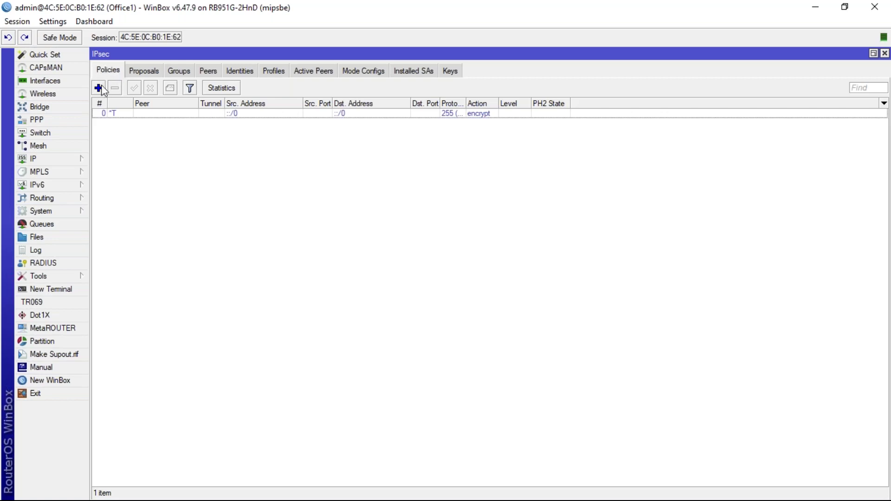
left_click(99, 88)
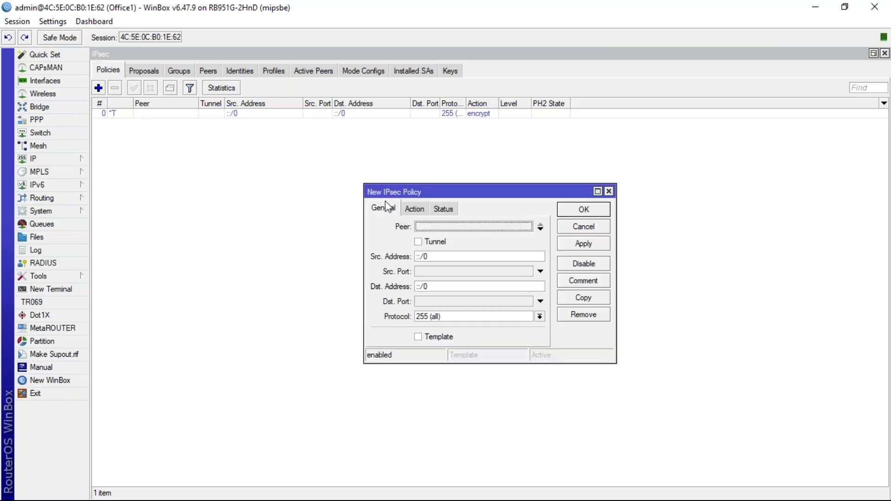
left_click(455, 226)
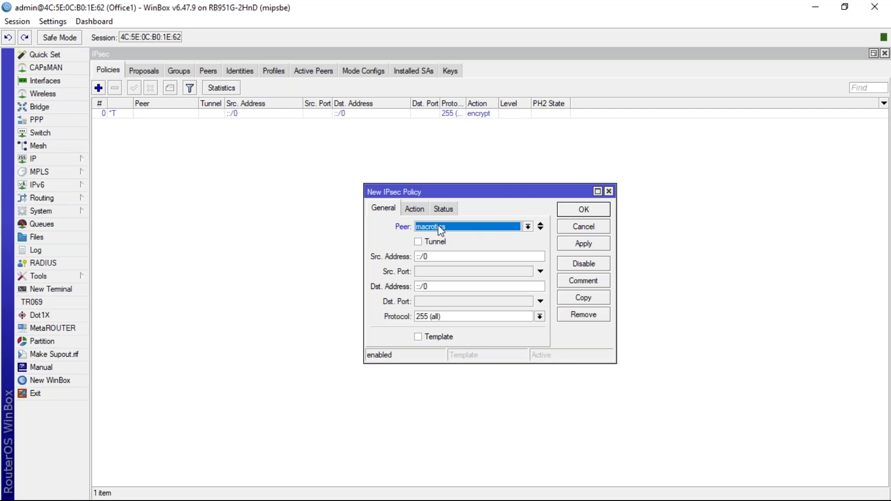
left_click(419, 243)
key("Tab")
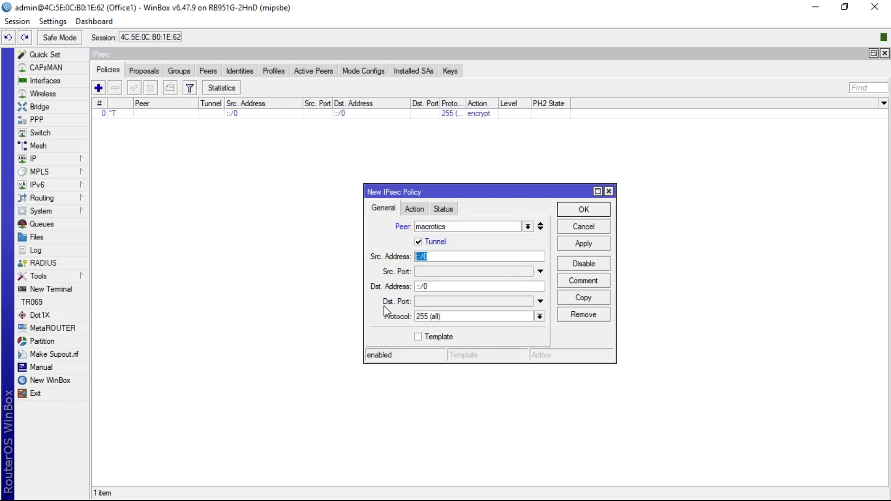
key("Tab")
key("Tab")
Set the policy's source to 192.168.1.0/24 and destination to 192.168.2.0/24.
left_click(453, 256)
left_click_drag(453, 257, 392, 255)
left_click_drag(435, 288, 389, 287)
left_click_drag(440, 255, 349, 256)
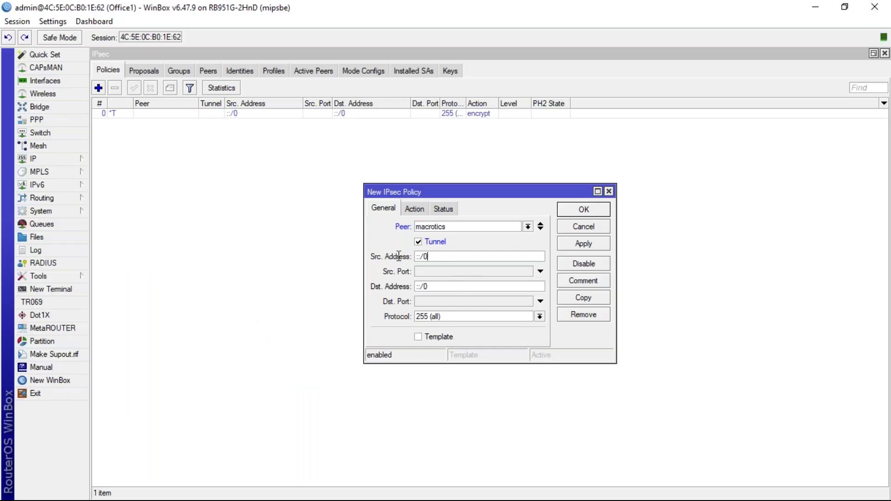
left_click_drag(428, 256, 365, 258)
type("192.168.1.0/24")
left_click_drag(448, 286, 348, 284)
type("192.168.")
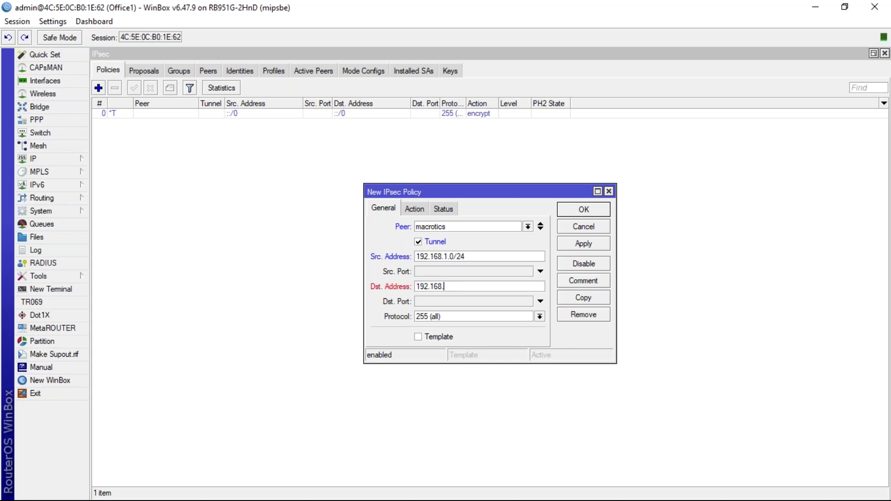
type("2.0/24")
Review the policy's Action and Status settings, save it, and select it in the list.
left_click(420, 212)
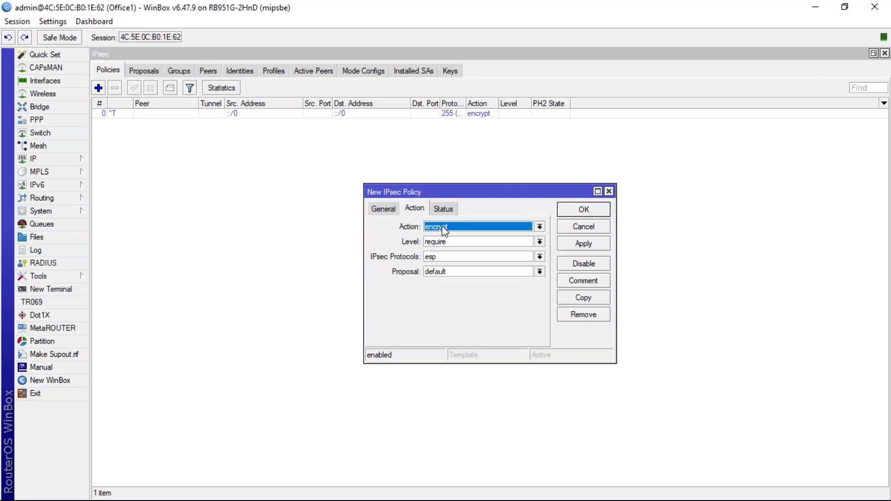
left_click(444, 208)
left_click(377, 209)
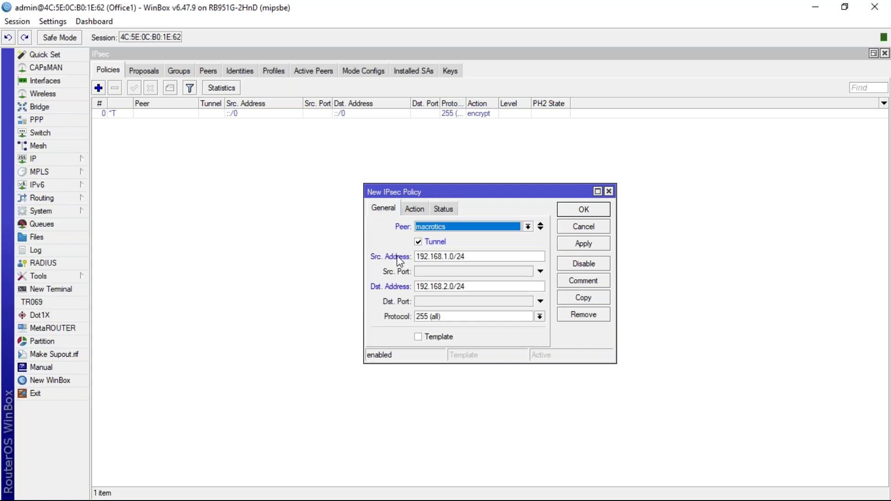
left_click(594, 251)
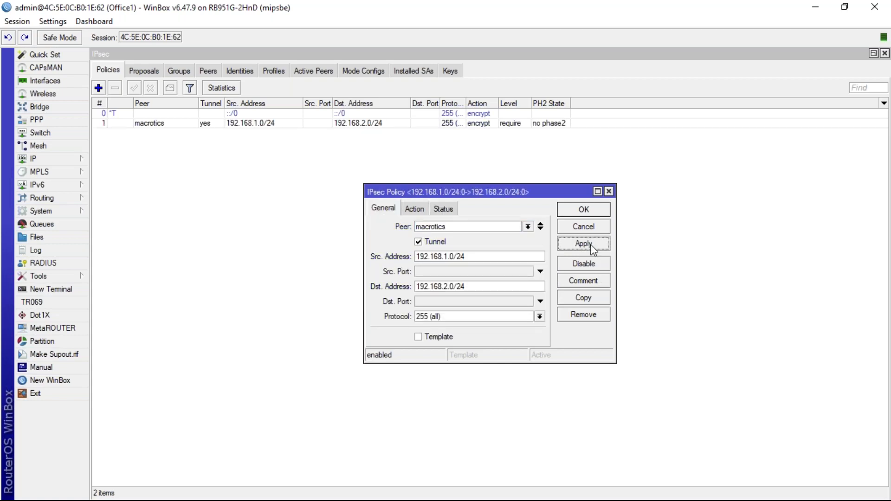
left_click(577, 215)
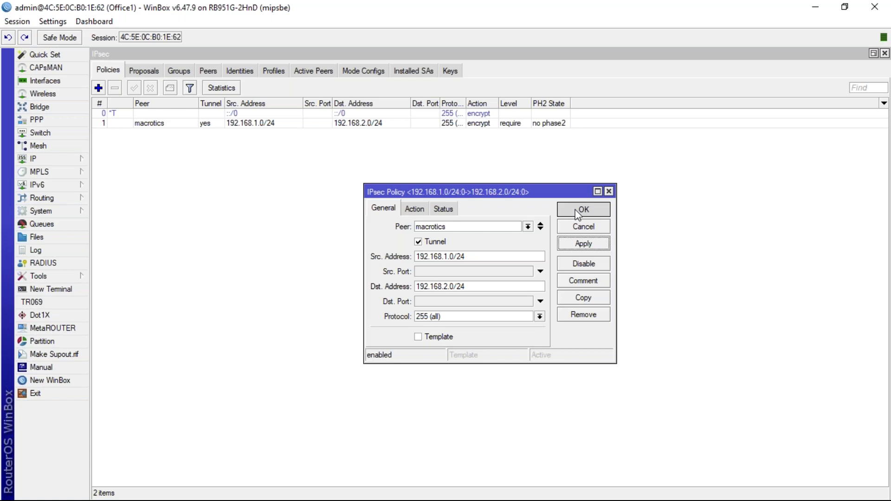
left_click(149, 125)
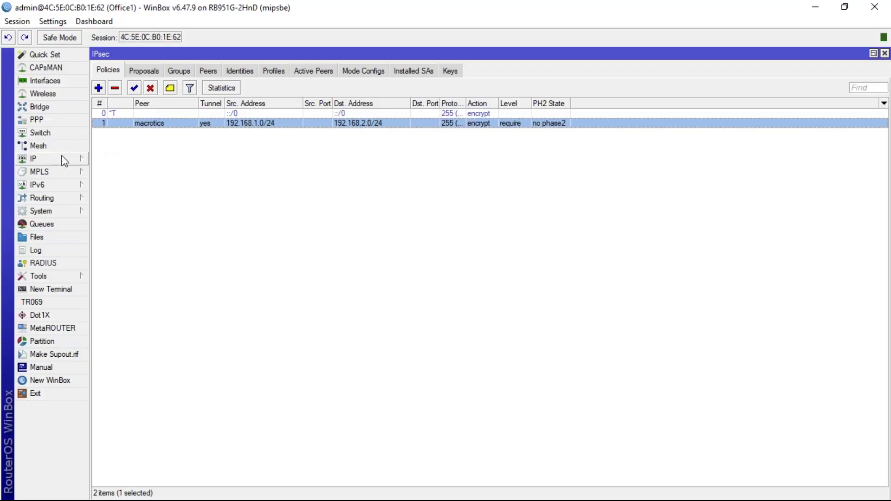
Add a srcnat NAT rule from 192.168.1.0/24 to 192.168.2.0/24 with action accept.
left_click(63, 160)
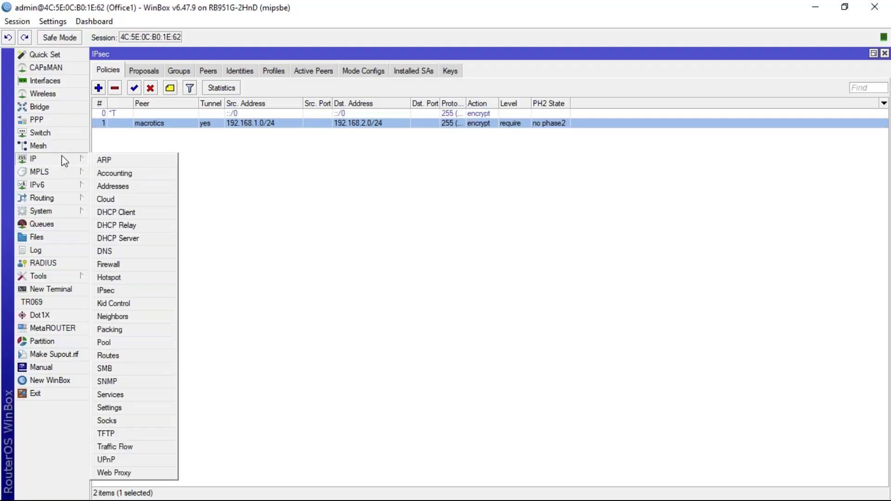
left_click(128, 264)
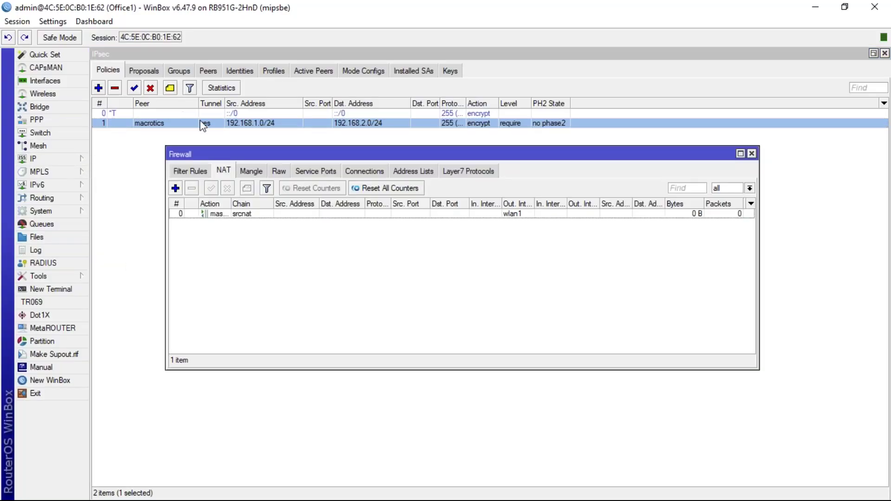
left_click(242, 217)
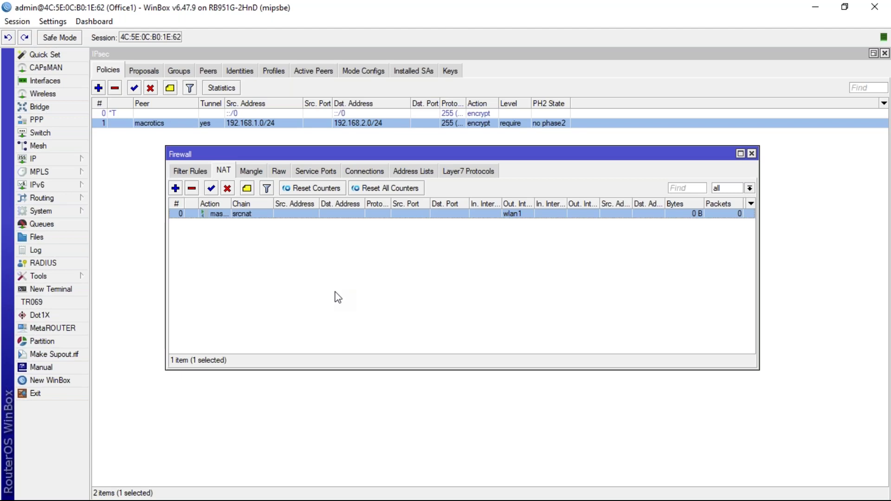
left_click(175, 189)
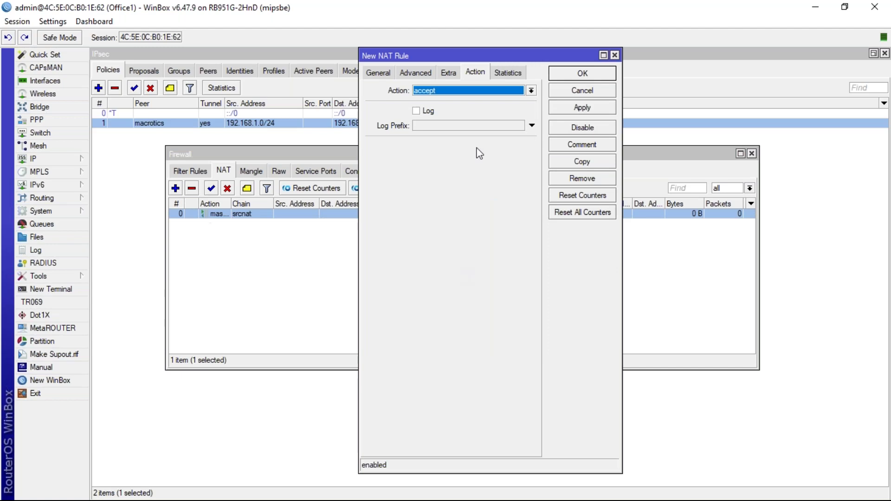
left_click(384, 75)
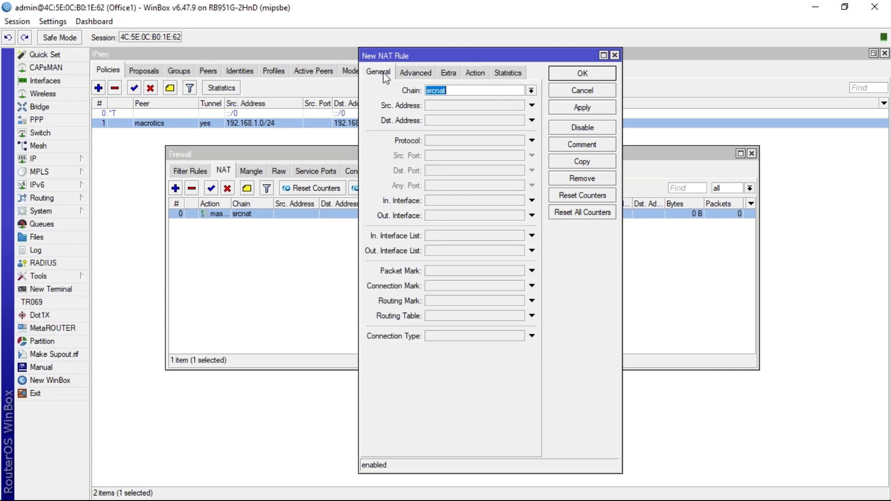
left_click(455, 107)
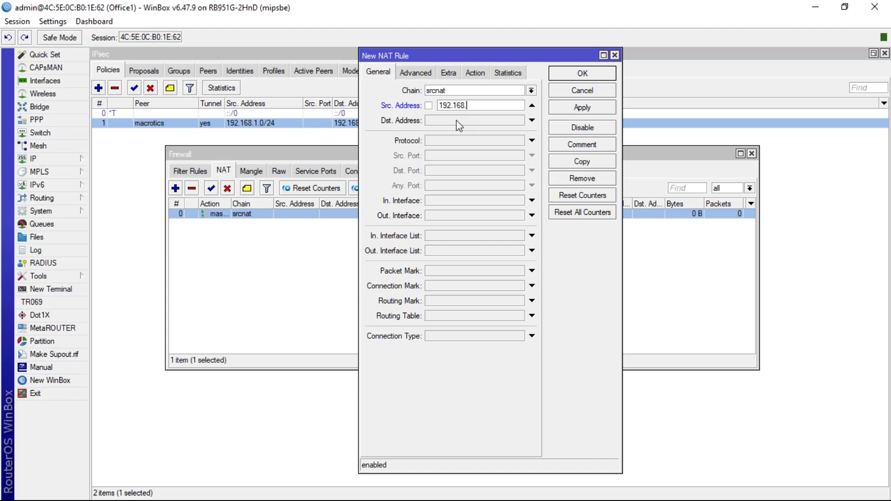
type("192.168.1.0/24")
left_click(456, 121)
type("1")
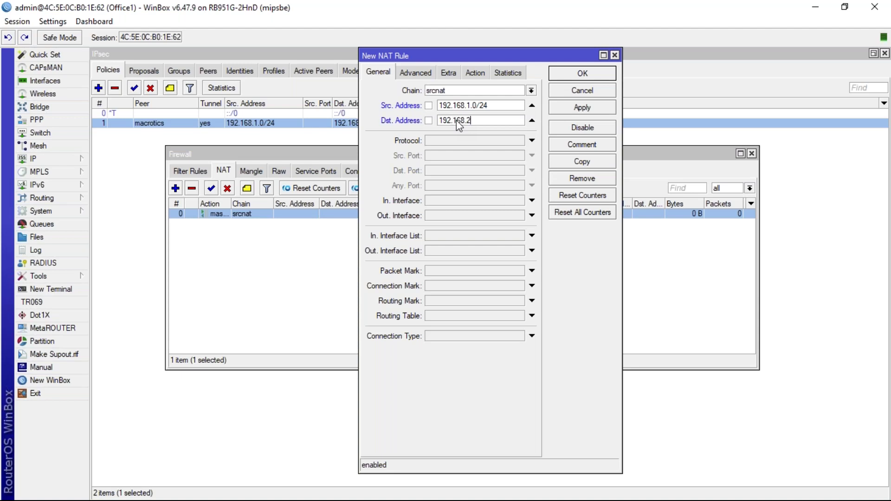
type("92.168.2.0/24")
left_click(472, 72)
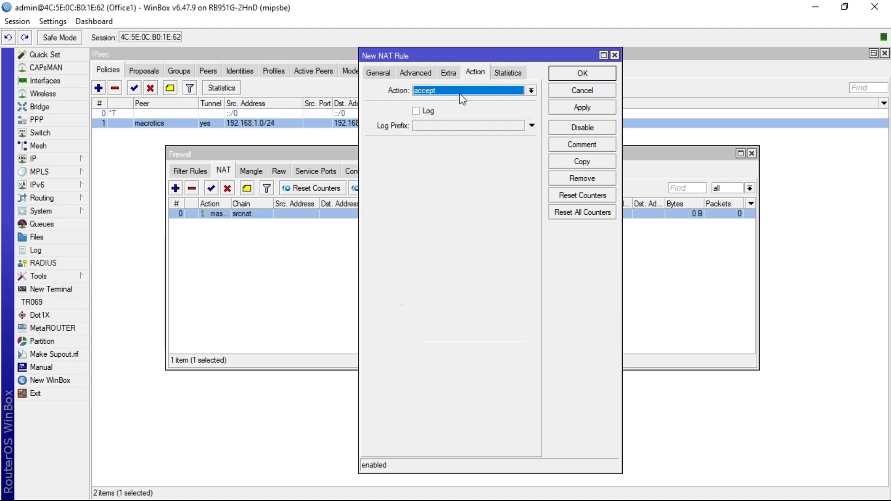
left_click(582, 107)
left_click(582, 74)
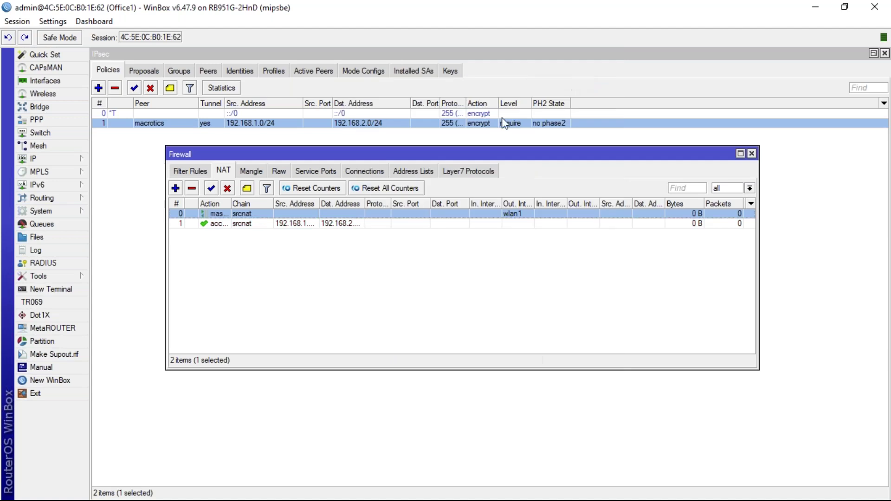
Move the accept rule above masquerade and widen the source address column.
left_click(240, 224)
left_click_drag(238, 226, 239, 210)
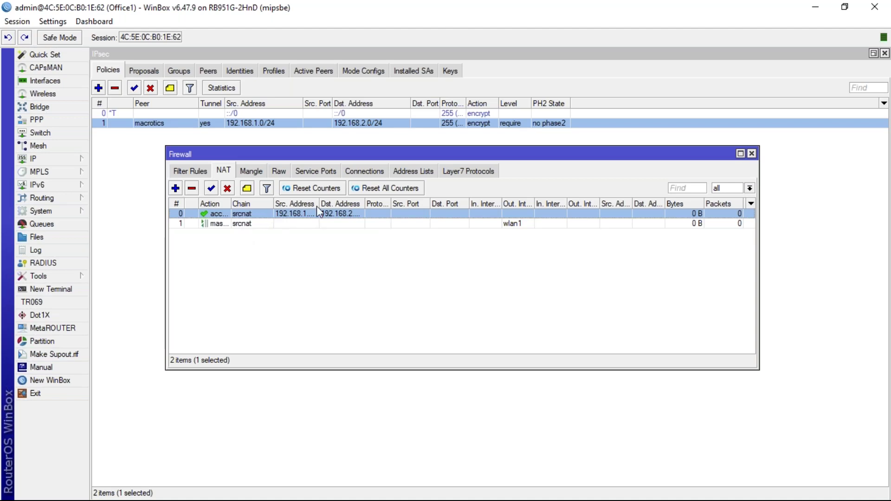
left_click_drag(319, 204, 384, 203)
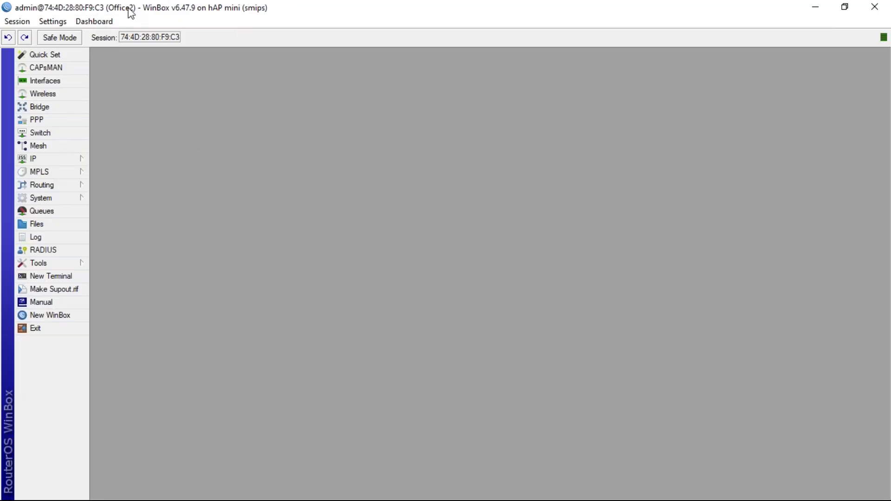
Open the IP menu in the Office2 router's session.
left_click(56, 159)
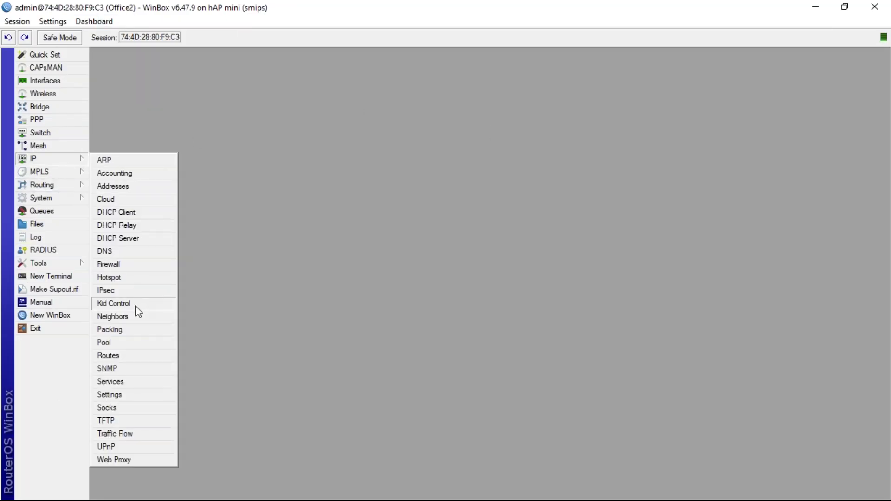
Add IPsec peer 'macrotics' on Office2 at address 10.0.0.1, port 500.
left_click(128, 290)
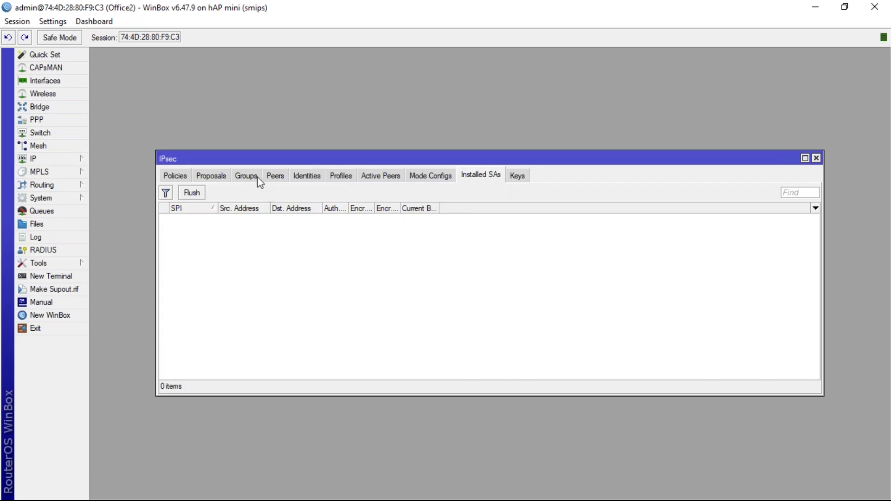
left_click(274, 178)
left_click(166, 193)
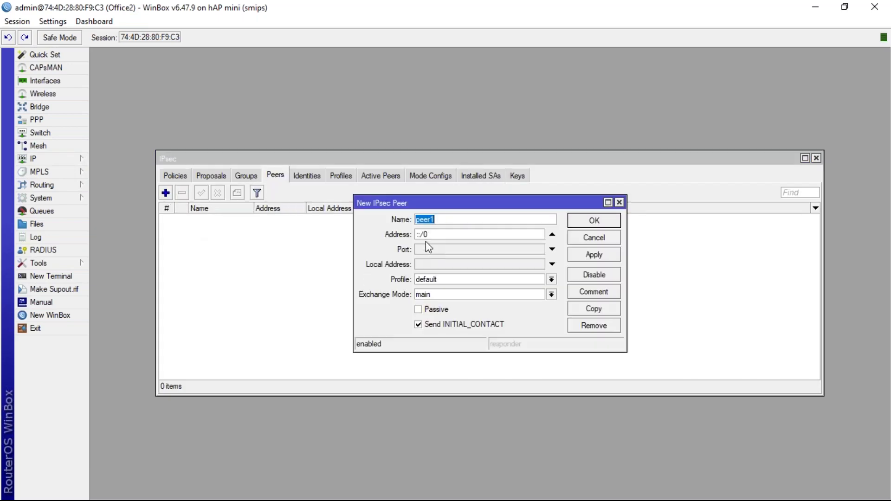
type("macrotics")
key("Tab")
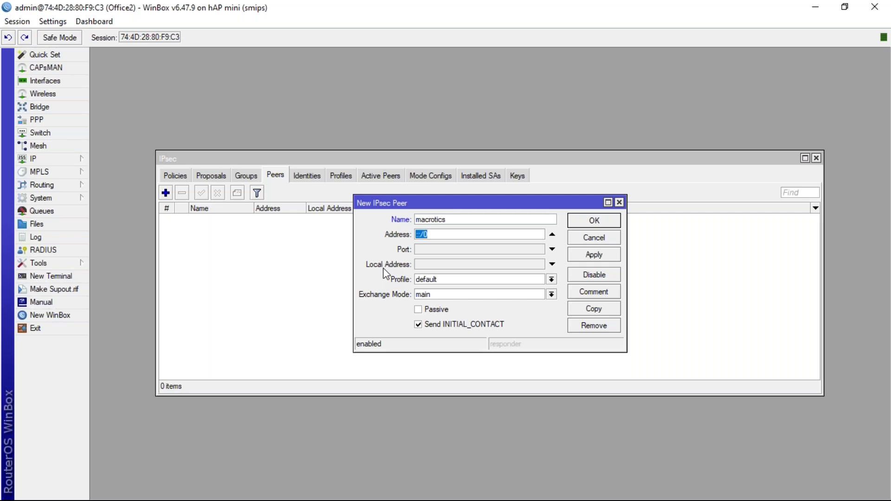
type("10.0.0.1")
left_click(436, 251)
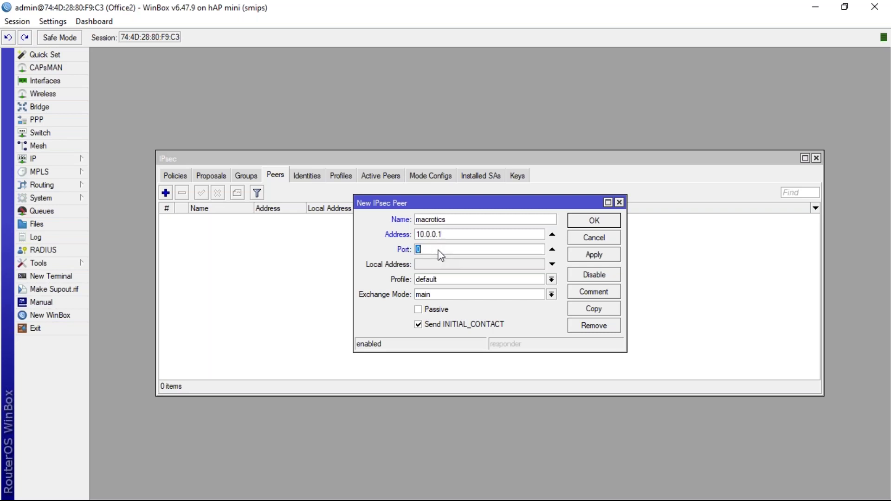
type("500")
left_click(586, 261)
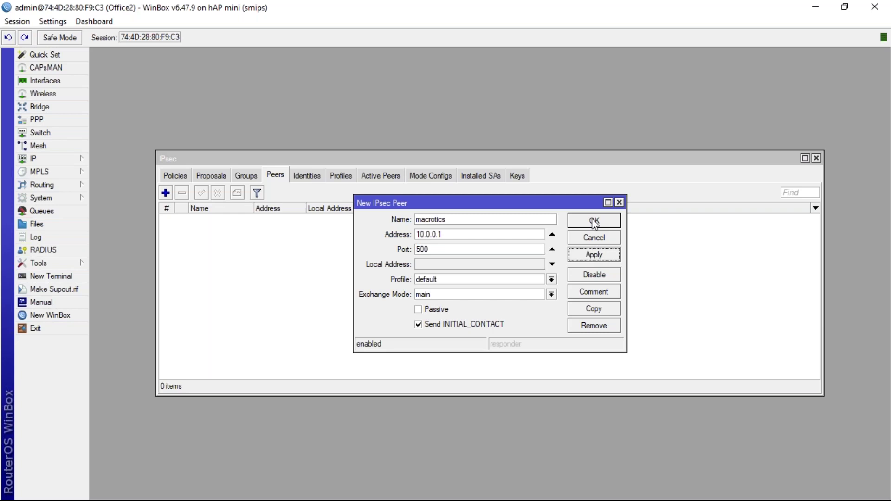
left_click(595, 222)
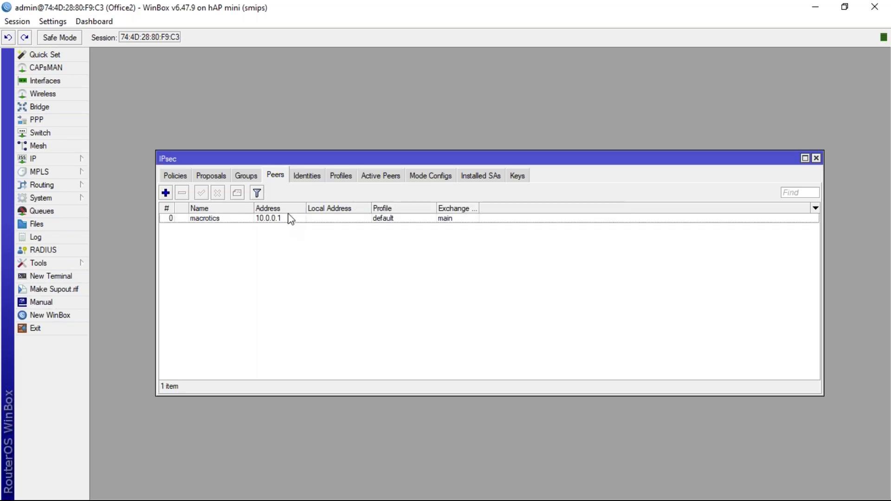
left_click(303, 176)
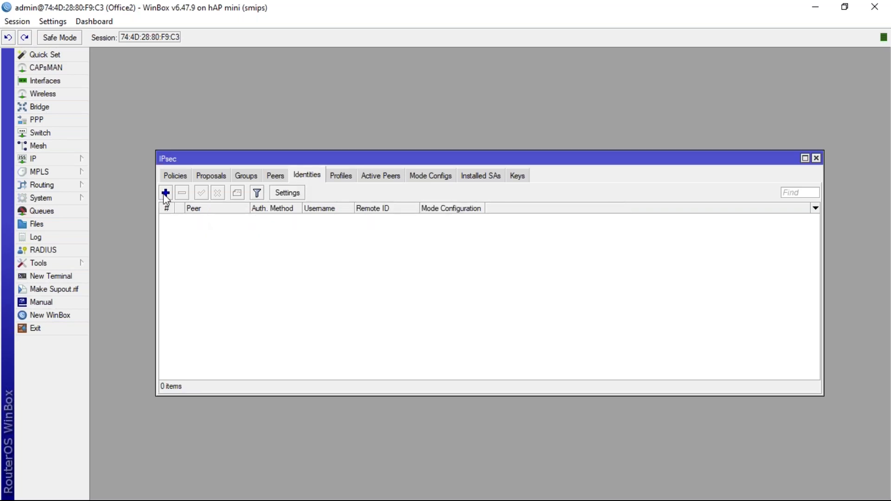
Add a pre-shared-key identity for macrotics with its shared secret, then show the Policies list.
left_click(165, 192)
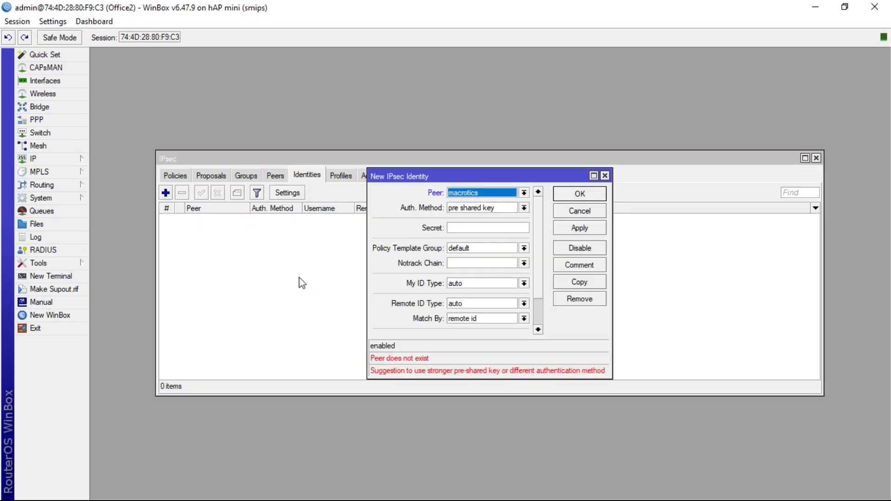
left_click(476, 229)
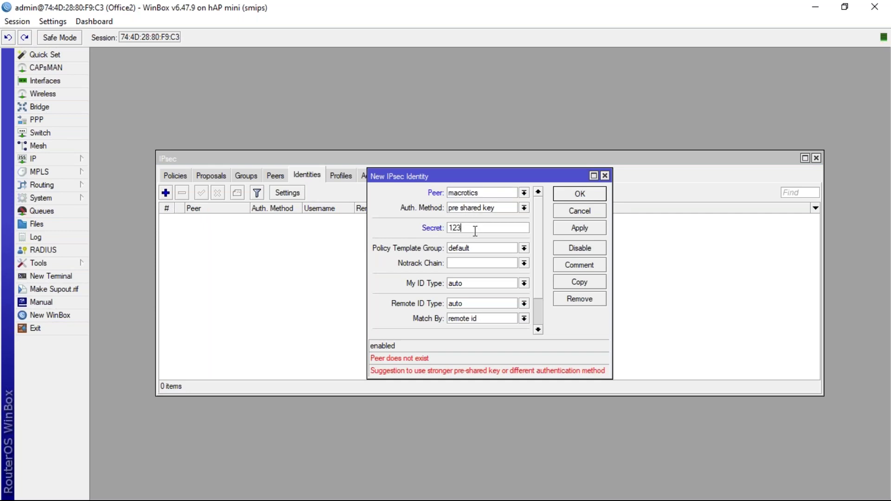
left_click(575, 228)
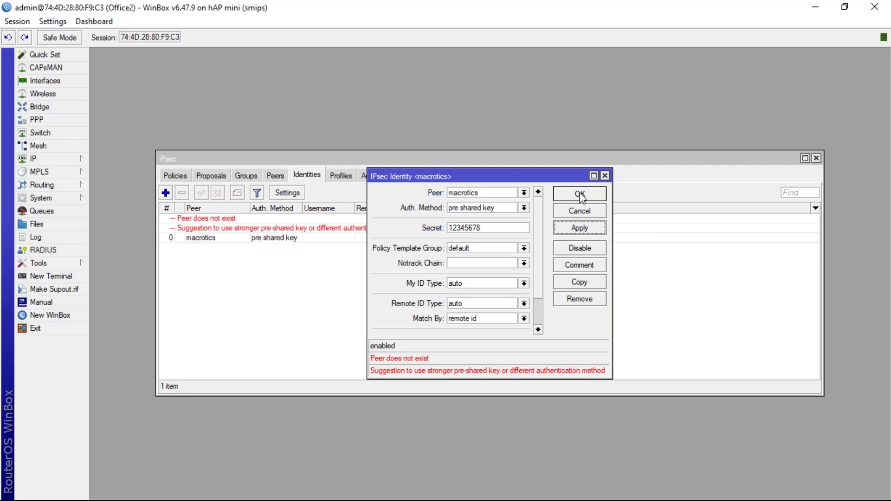
left_click(580, 193)
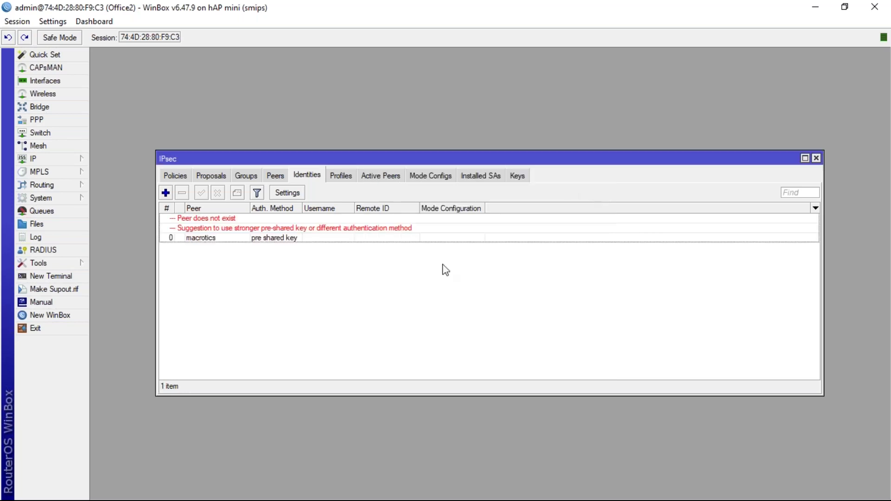
left_click(175, 176)
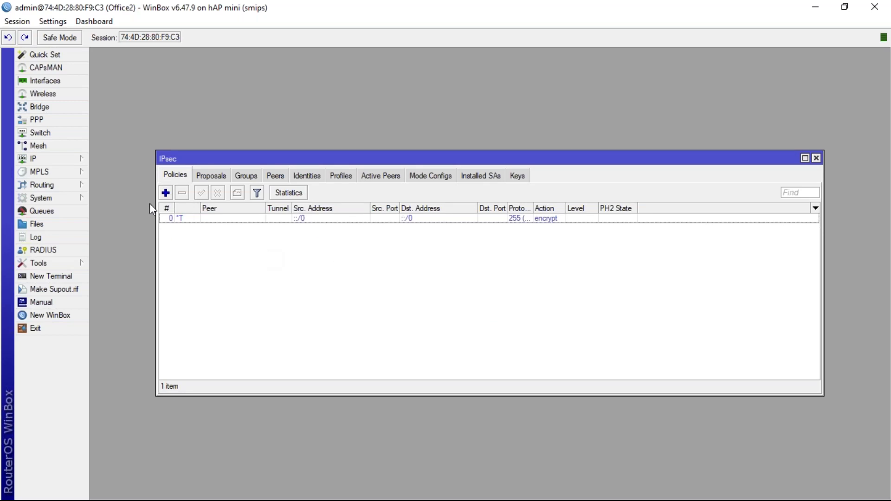
Create a new IPsec policy with peer macrotics, tunnel mode, and source 192.168.2.0/24.
left_click(165, 193)
left_click(452, 227)
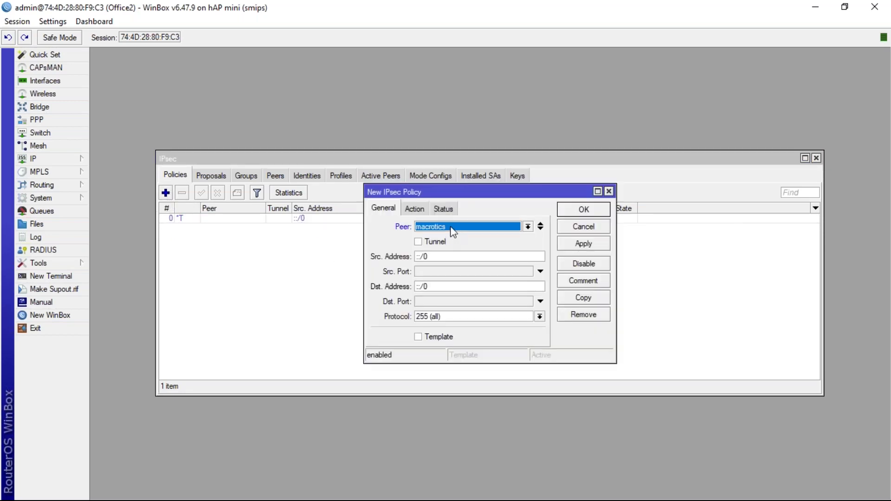
left_click(418, 242)
key("Tab")
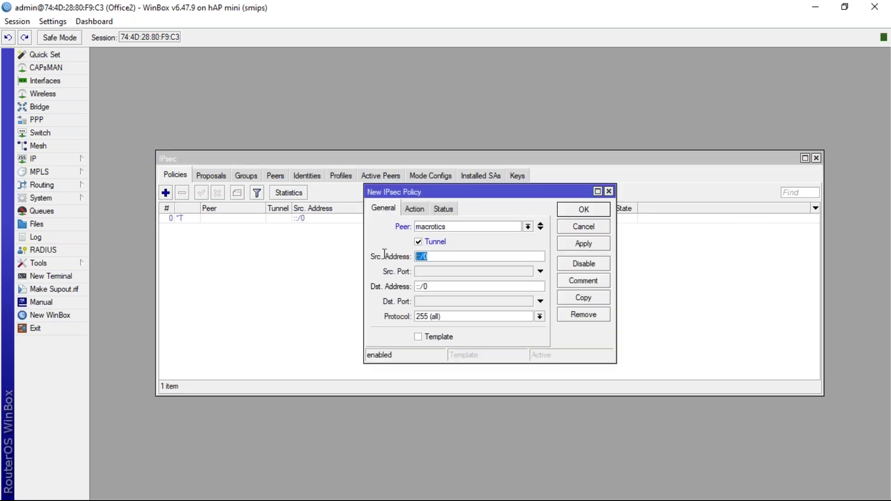
type("192.168.2.0/24")
Set the policy destination to 192.168.1.0/24, save it, and switch to Office1's window.
left_click_drag(438, 288, 368, 290)
type("192.168.1.0/24")
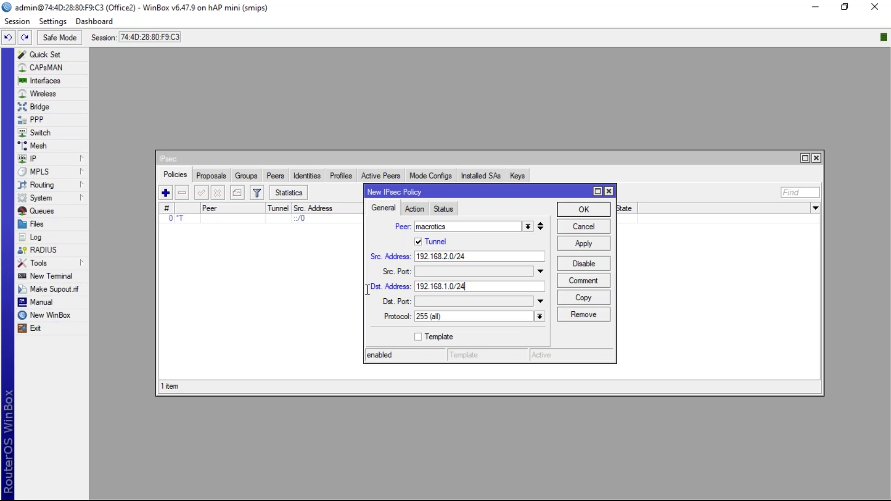
left_click(578, 247)
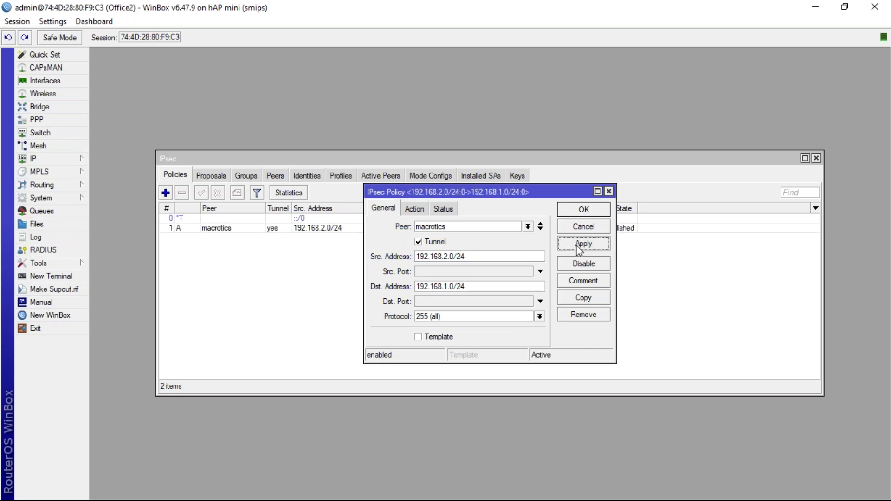
left_click(584, 210)
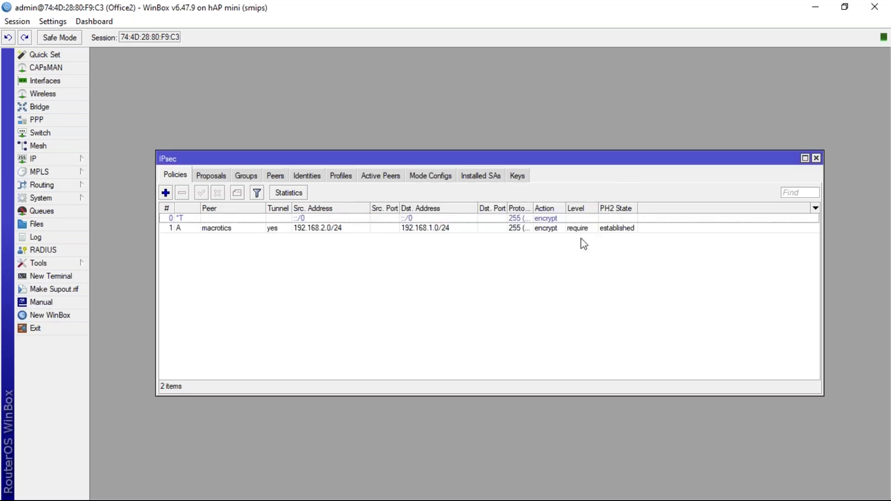
left_click(633, 235)
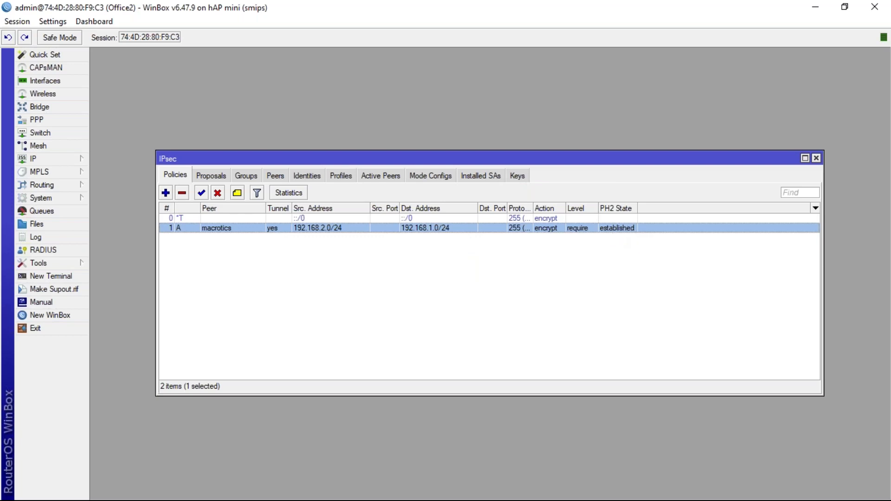
key("alt+Tab")
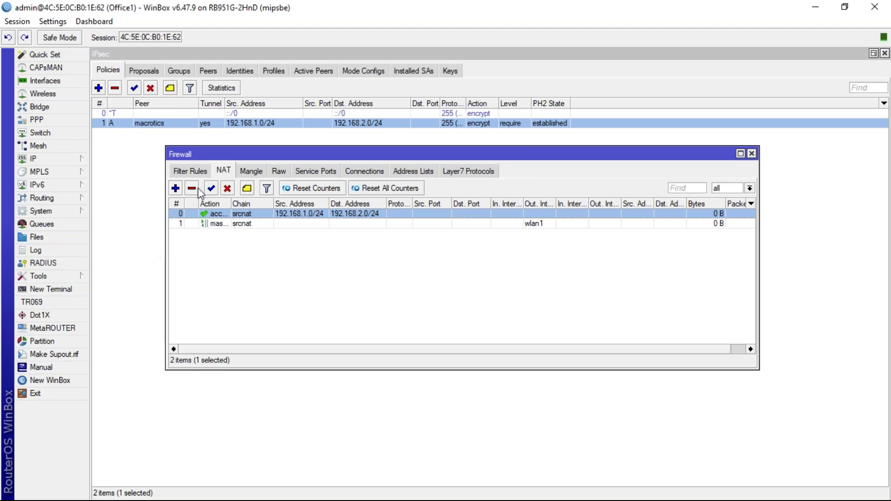
On Office1, check IPsec Active Peers and Installed SAs, widening the Encr. Algorithm column.
left_click(69, 161)
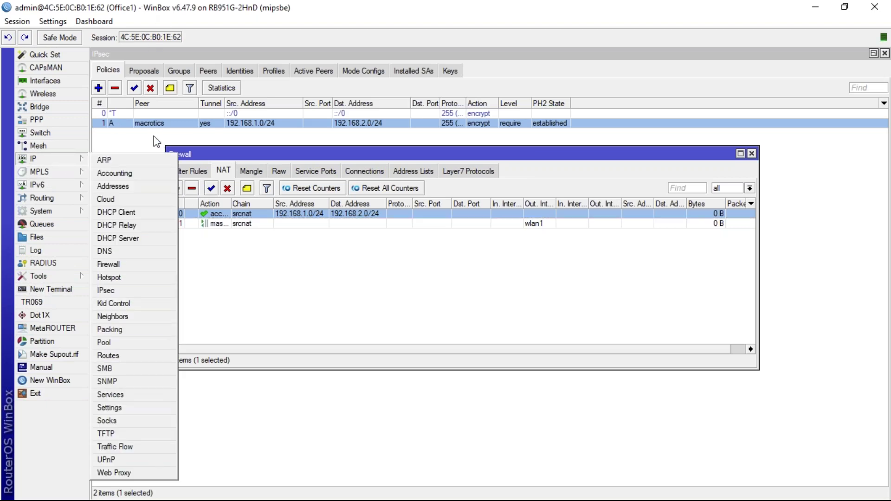
left_click(132, 291)
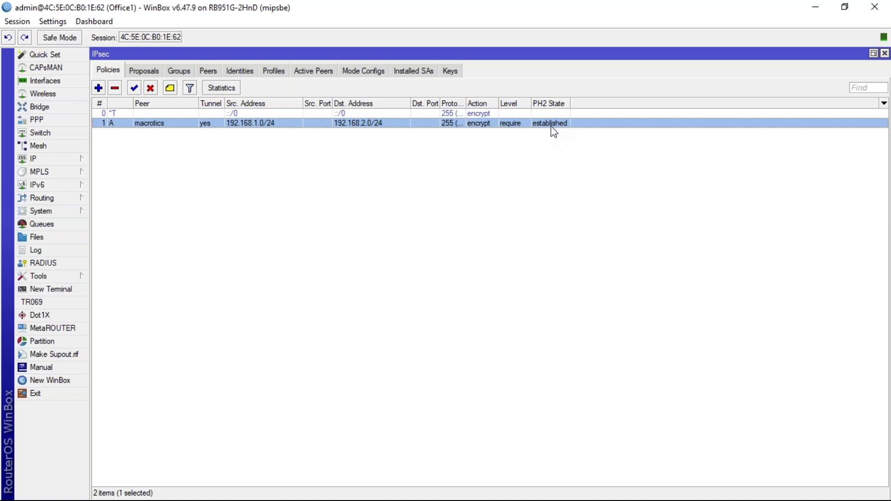
left_click(312, 70)
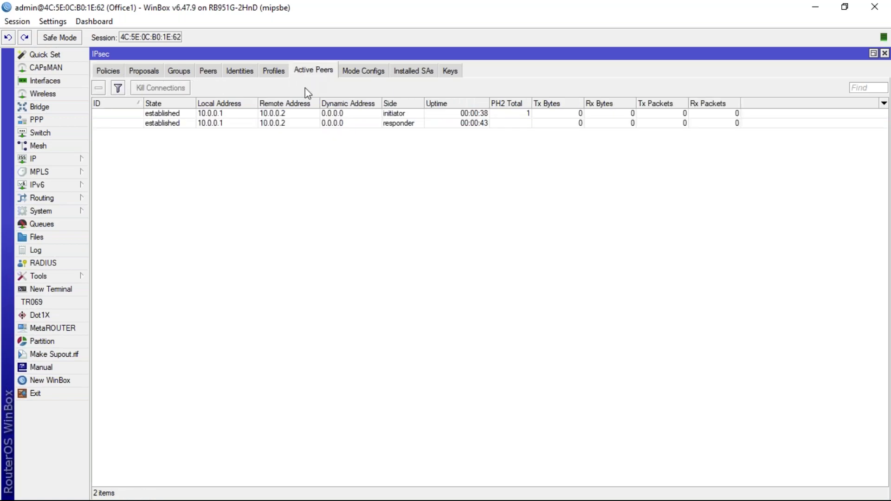
left_click(398, 75)
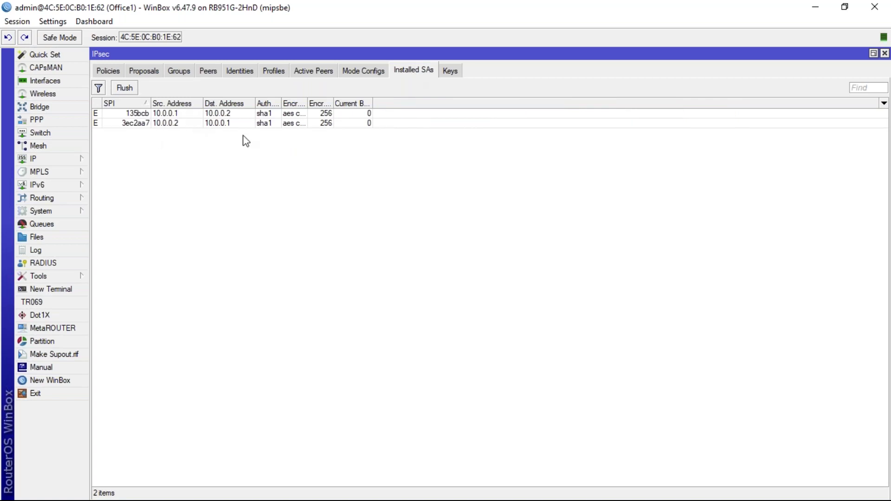
left_click_drag(307, 103, 317, 105)
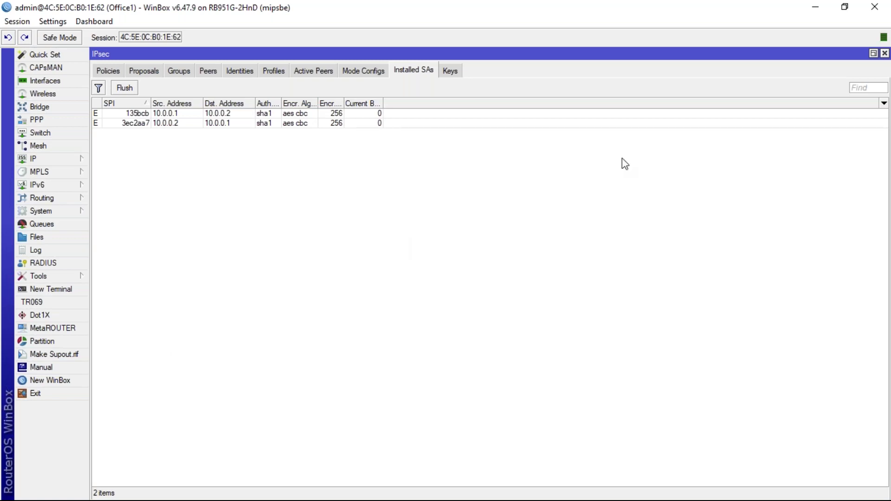
On Office2, start a new Firewall NAT rule with source address 192.168.2.0/24.
left_click(815, 12)
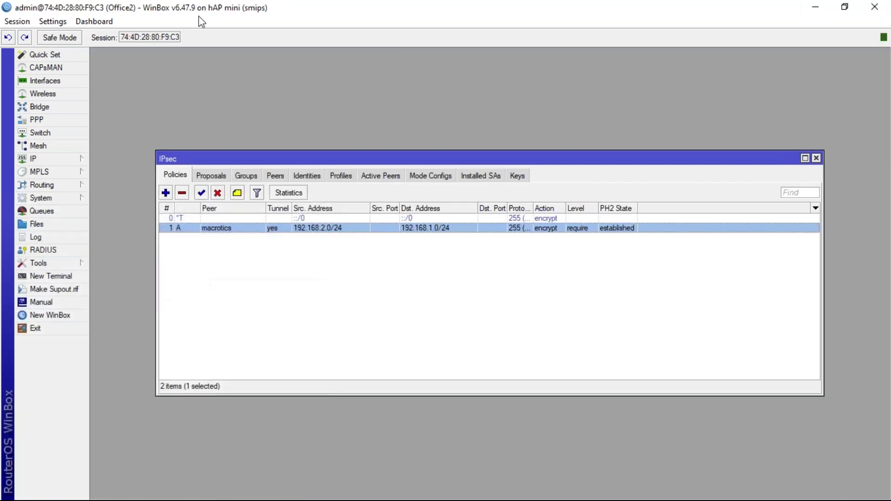
left_click(64, 165)
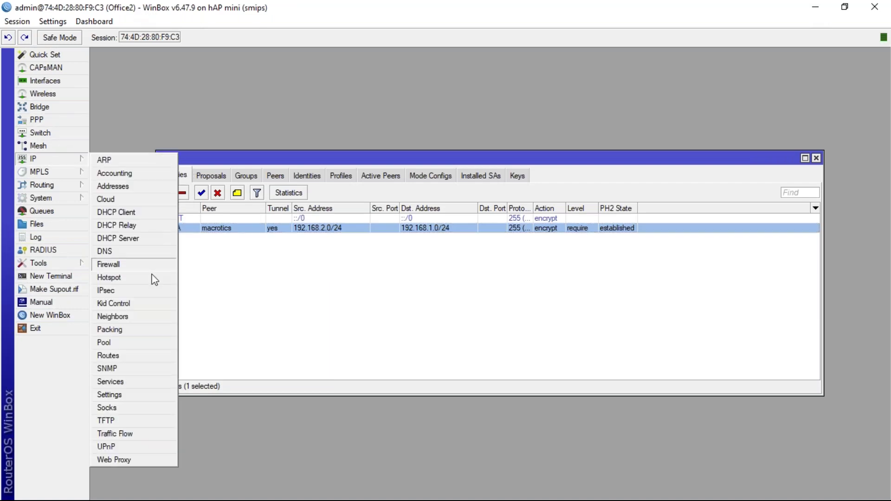
left_click(130, 265)
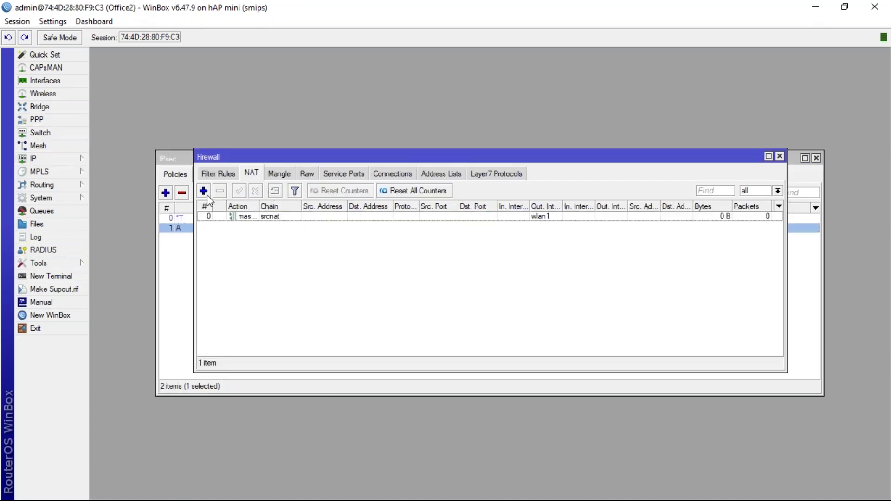
left_click(204, 191)
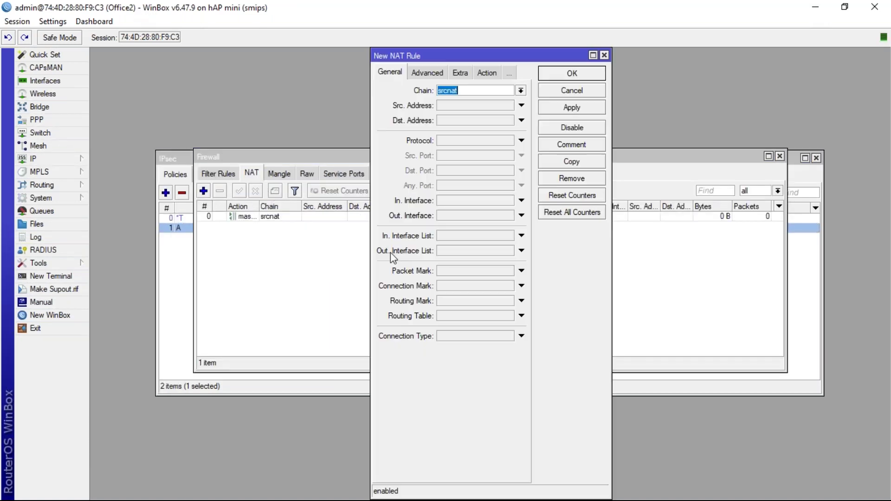
left_click(464, 106)
type("10")
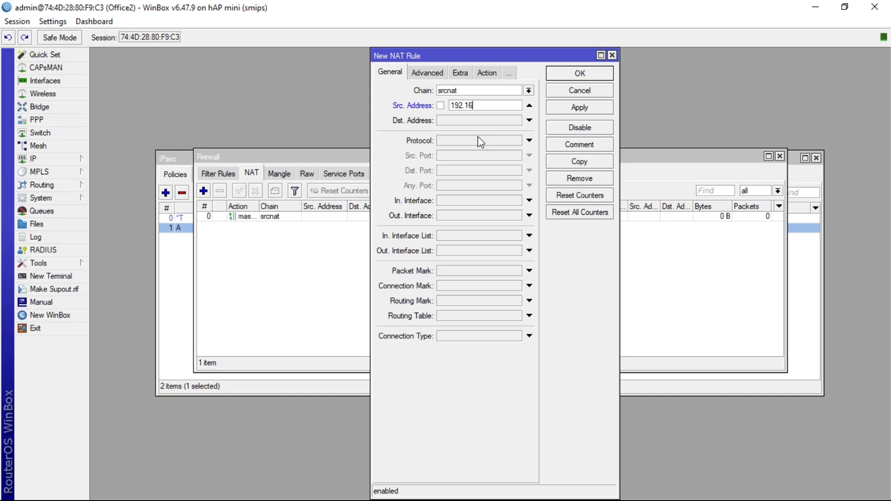
type("2.168.2.0/24")
Give the NAT rule destination 192.168.1.0/24 and action accept, then save it.
left_click(479, 121)
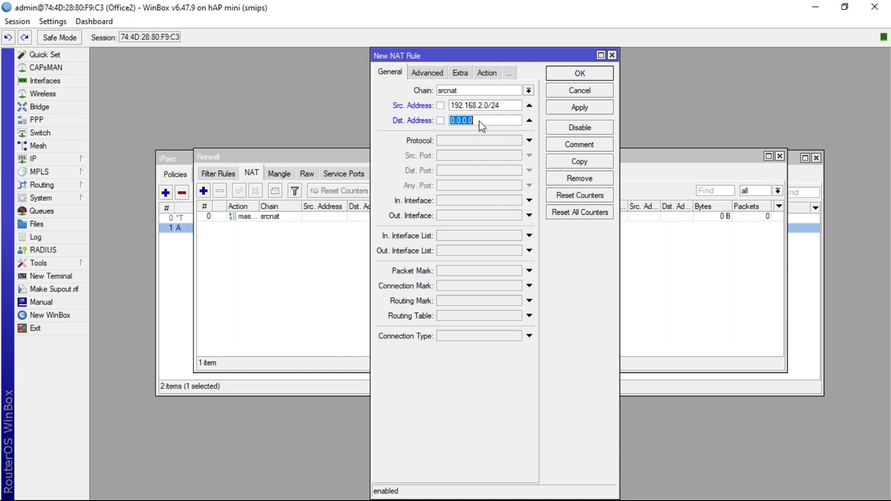
type("192.168.1.0/2")
key("ctrl+Tab")
key("ctrl+Tab")
key("ctrl+Tab")
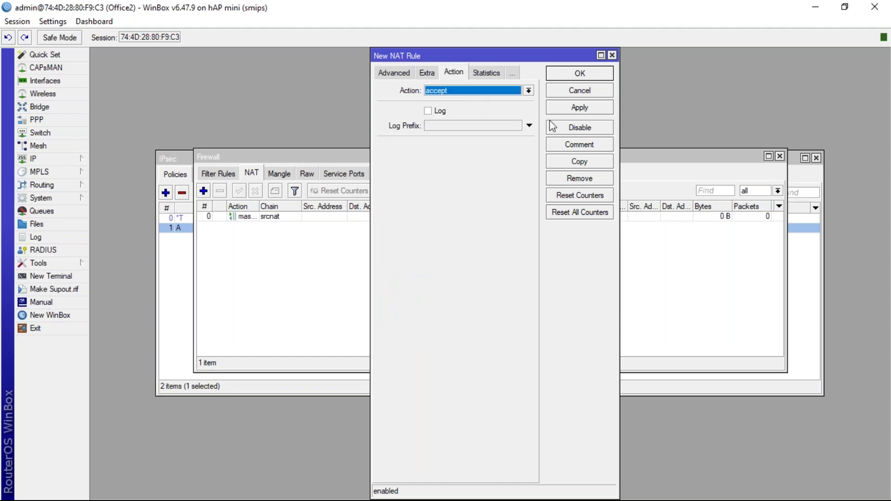
left_click(561, 106)
key("Return")
Move the accept rule above the masquerade rule and un-maximise the router window.
left_click_drag(285, 231, 271, 216)
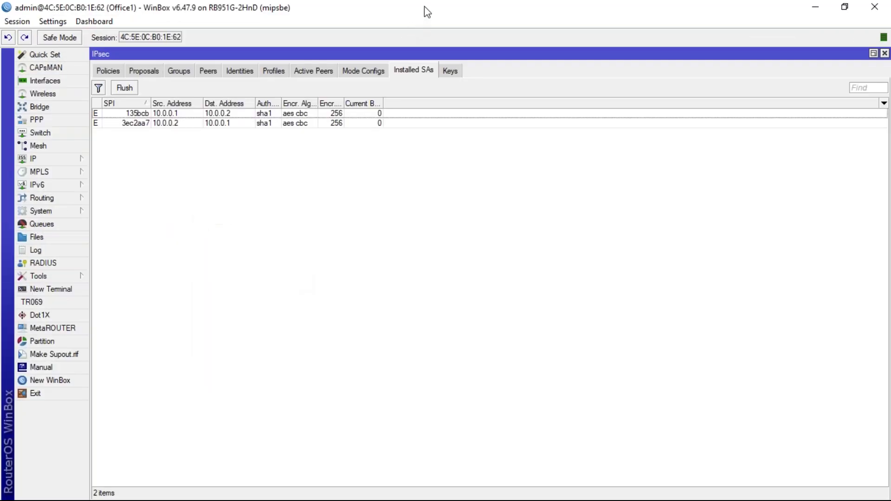
left_click_drag(427, 12, 362, 123)
left_click(604, 9)
Snap Office2 right and Office1 left, then open Office1's Firewall NAT rules.
key("super+Right")
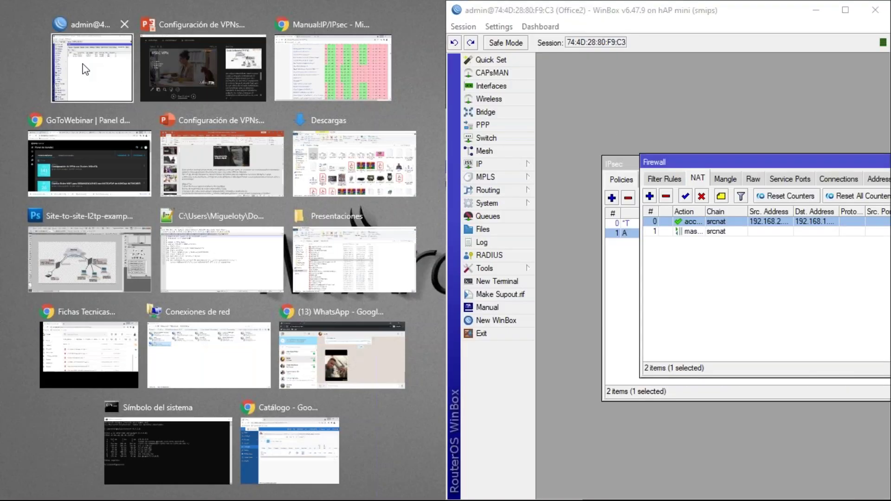
left_click(84, 69)
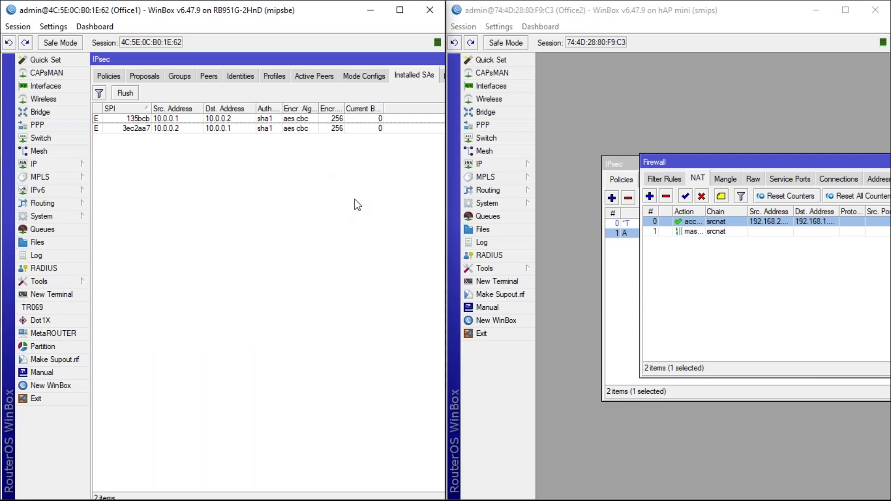
left_click_drag(722, 159, 630, 79)
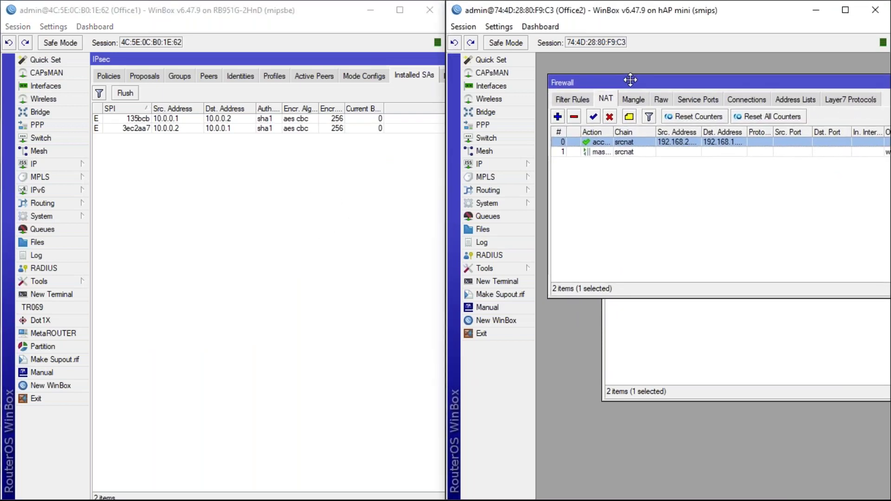
left_click(55, 167)
left_click(128, 265)
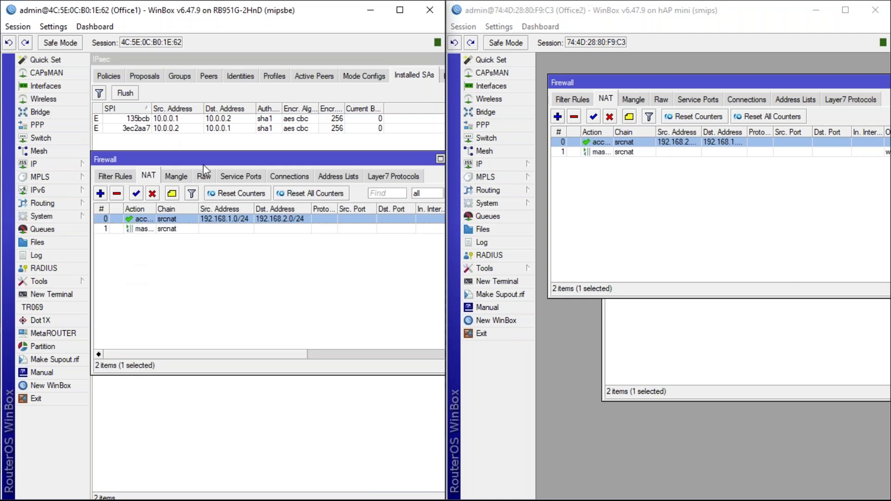
left_click_drag(288, 354, 431, 356)
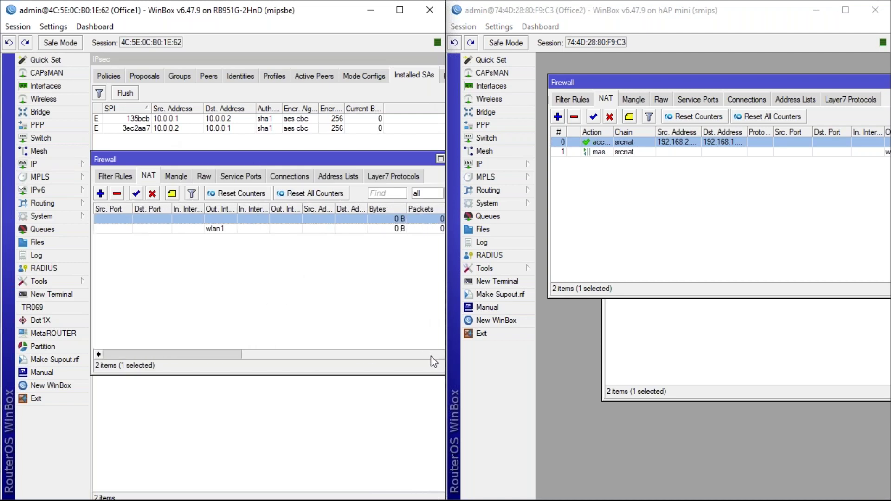
Ping 192.168.2.1 from Office1's New Terminal, getting 'no route', then close the terminal.
left_click(56, 294)
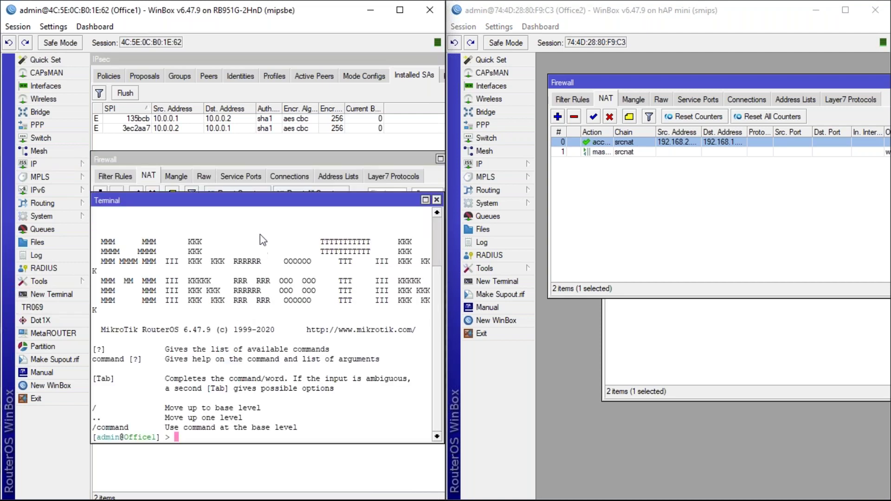
type("ping 192.168.2.1")
key("Return")
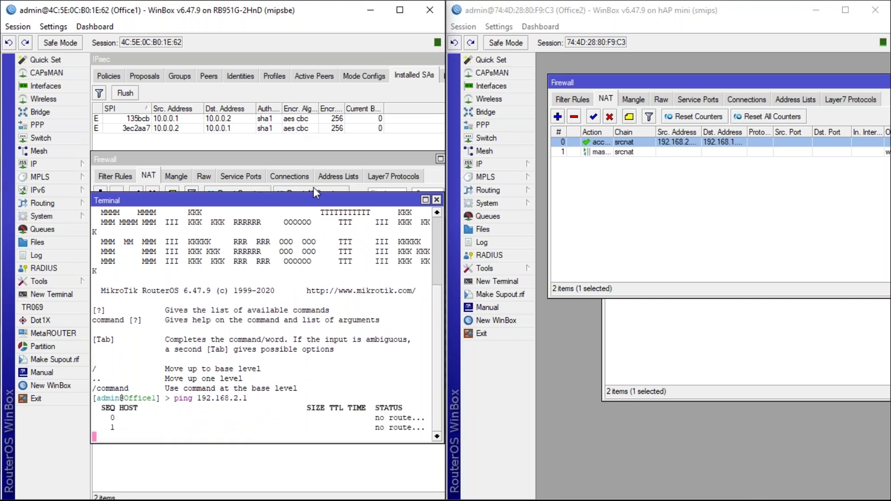
left_click(436, 200)
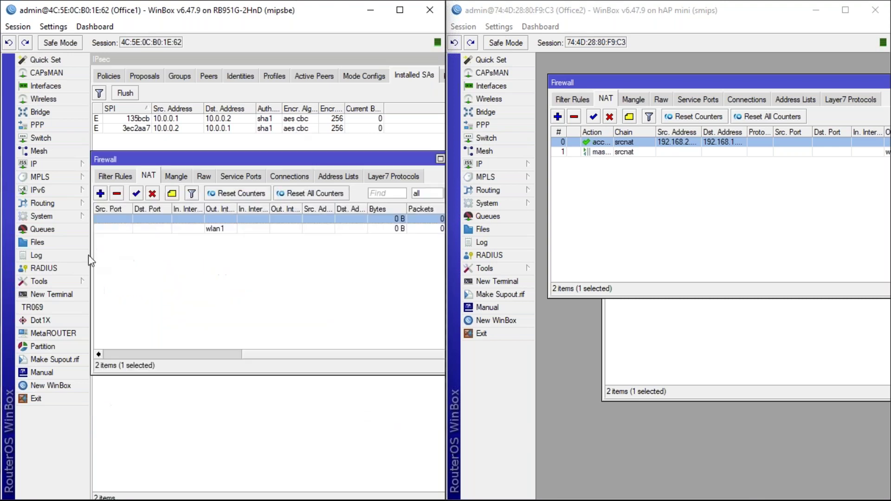
In Office1's Tools > Ping, ping 192.168.2.1 from interface ether5.
left_click(59, 281)
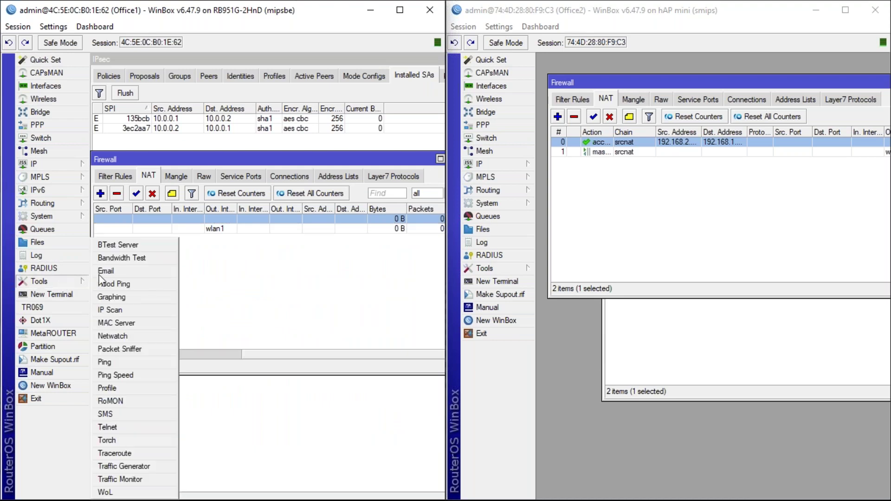
left_click(106, 361)
left_click(304, 163)
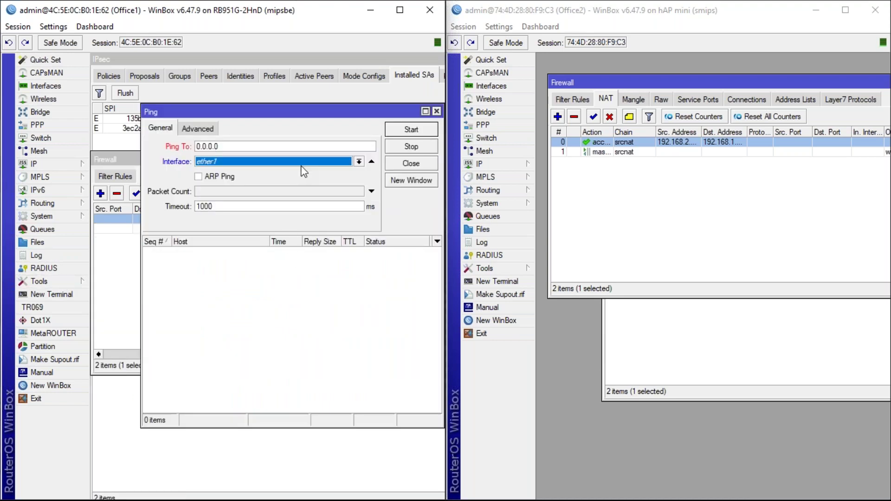
left_click(305, 163)
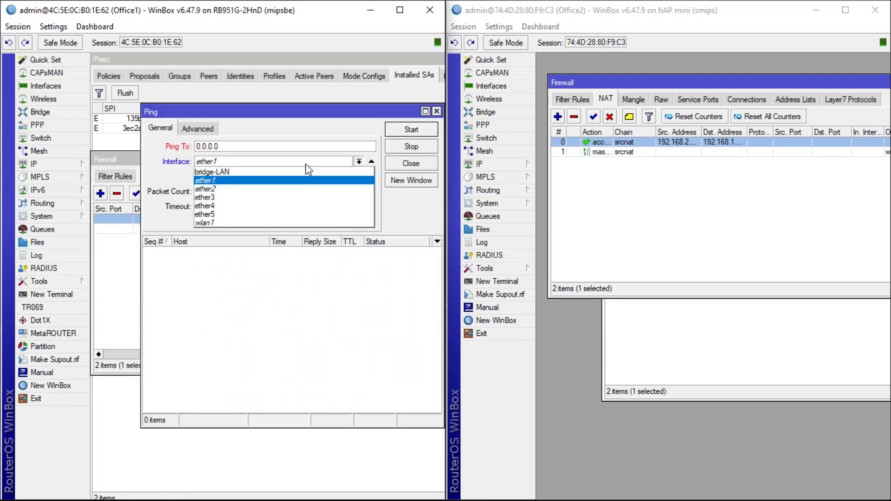
left_click(236, 216)
left_click_drag(232, 148, 179, 142)
type("192.168.")
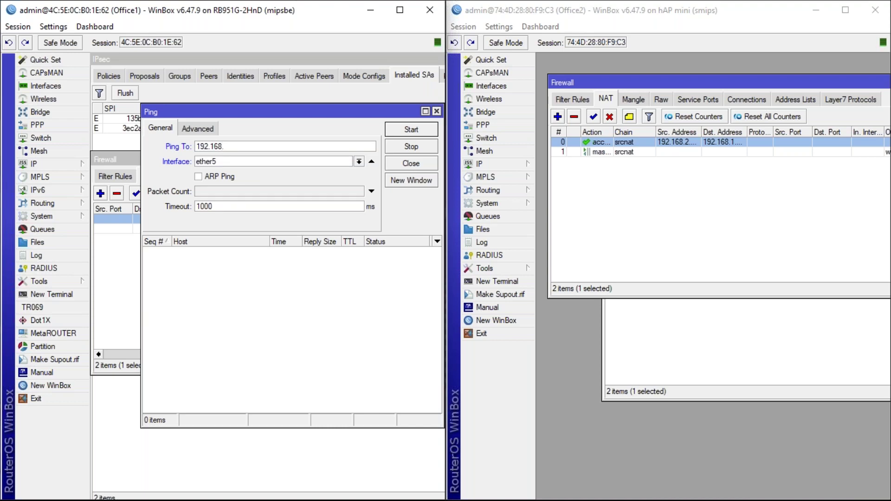
type("2.1")
key("Return")
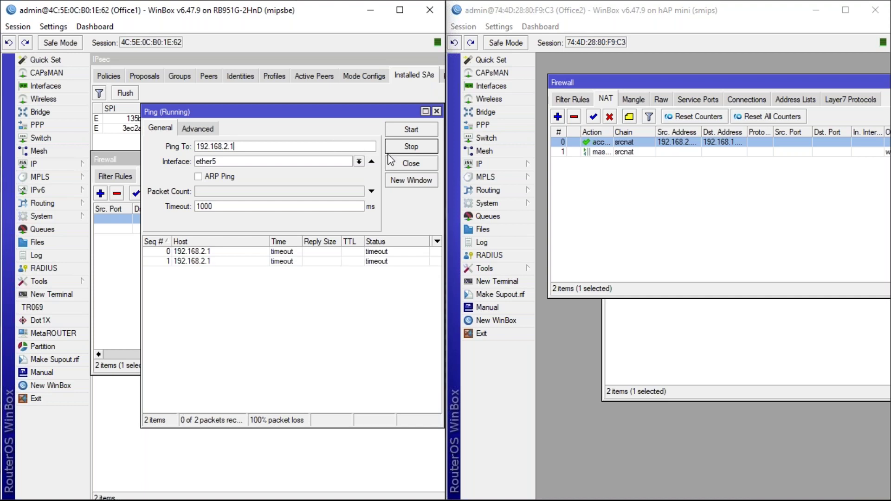
Rerun the ping to 192.168.2.1 from bridge-LAN, getting 1ms replies, then close Ping.
left_click(359, 162)
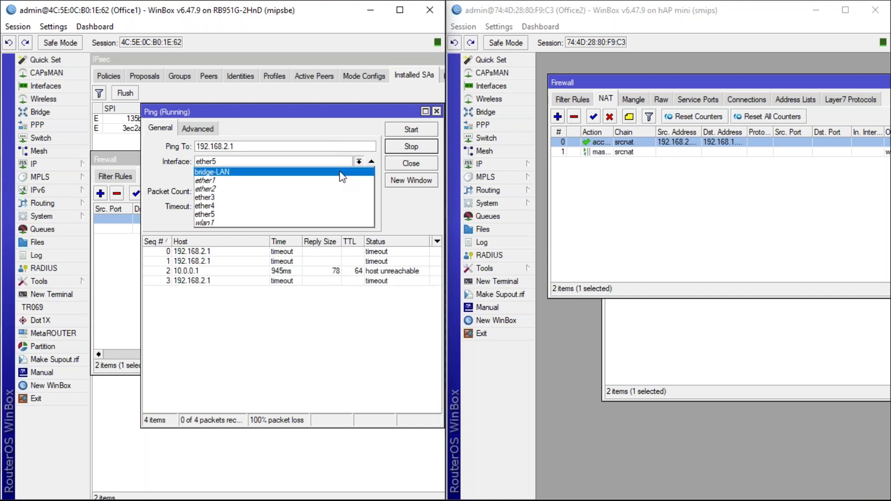
left_click(342, 172)
left_click(400, 131)
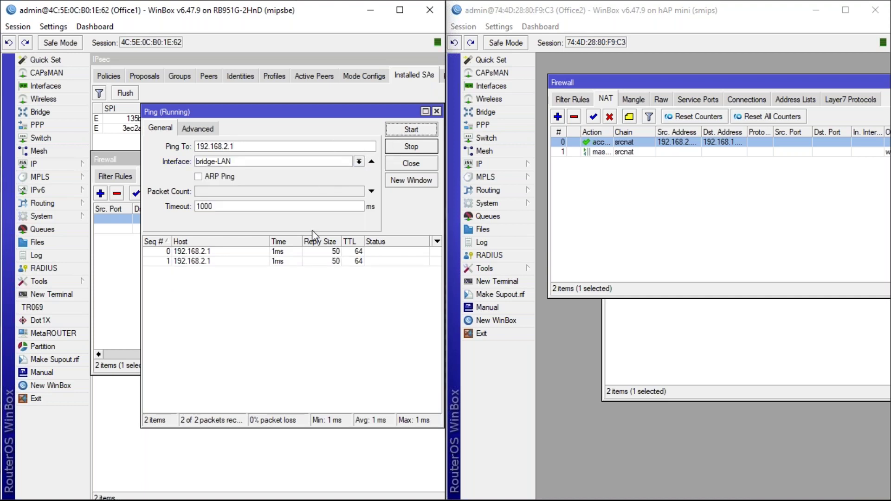
left_click_drag(318, 110, 287, 282)
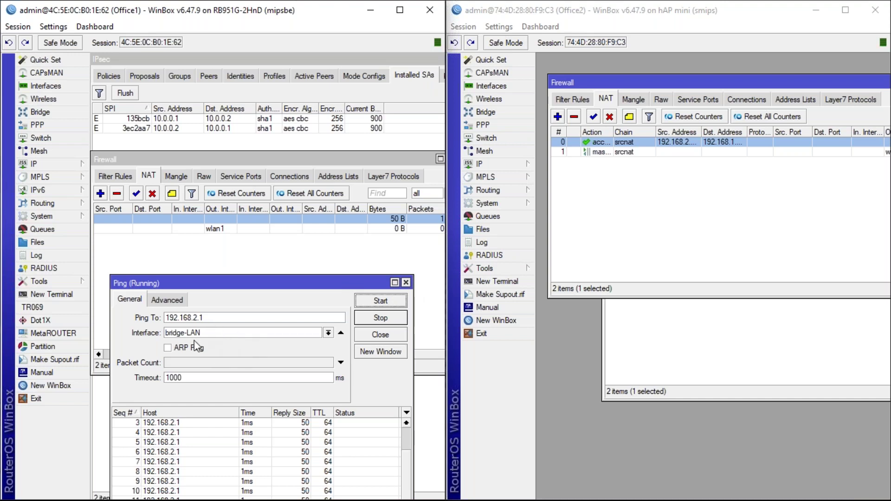
left_click(406, 282)
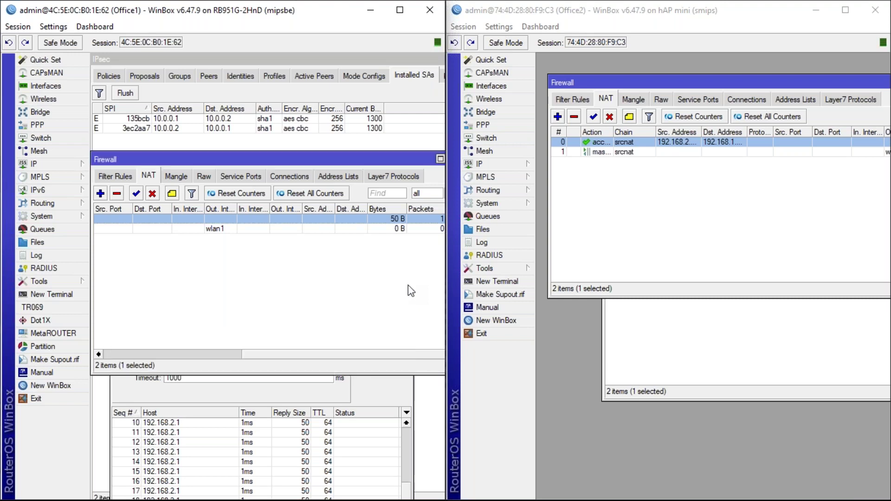
Minimise both the Office1 and Office2 router windows.
left_click(604, 16)
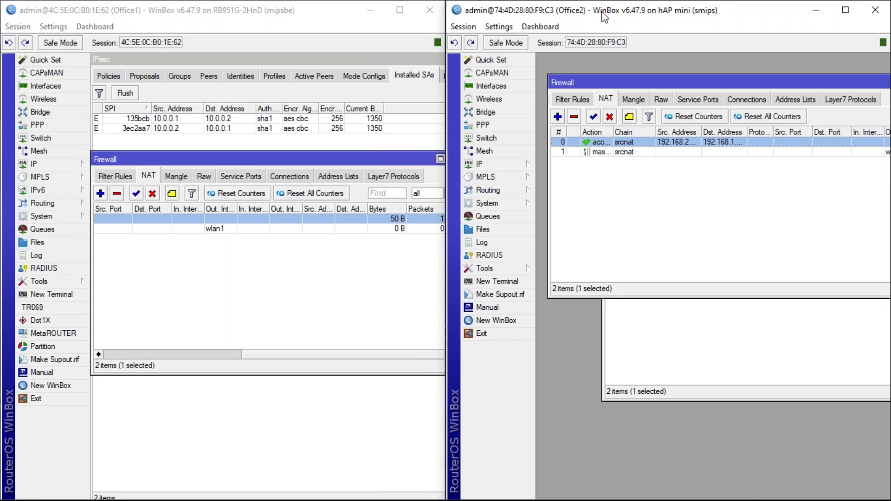
left_click(371, 10)
left_click(815, 11)
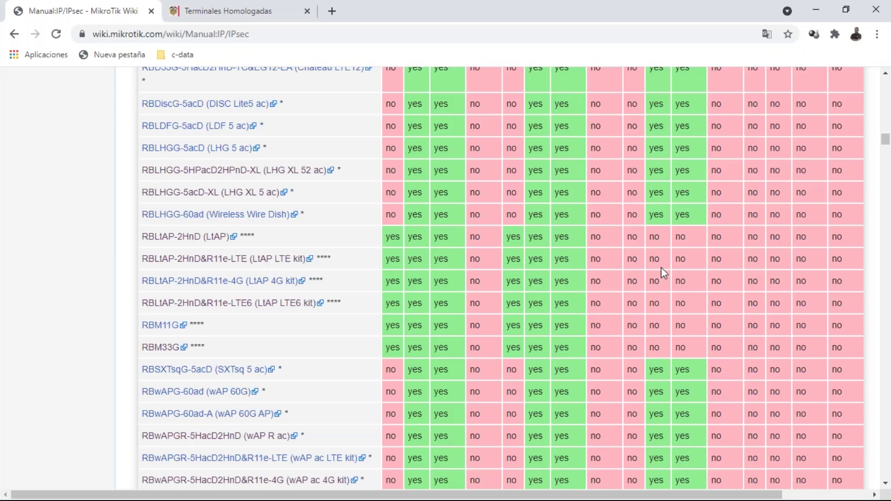
Scroll up through the MikroTik wiki's hardware-acceleration table.
scroll(661, 267, "up", 7)
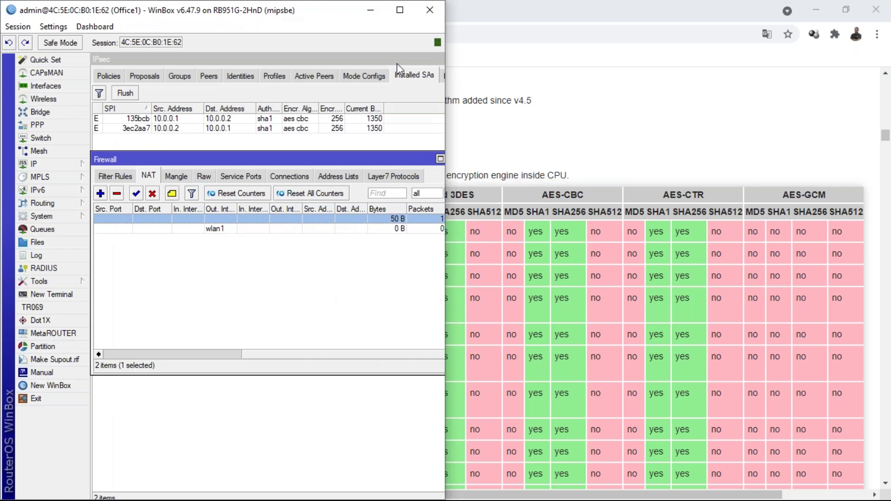
Restore Office1 full-screen, close Firewall, compare Proposals and Profiles, and open the default proposal.
left_click(400, 14)
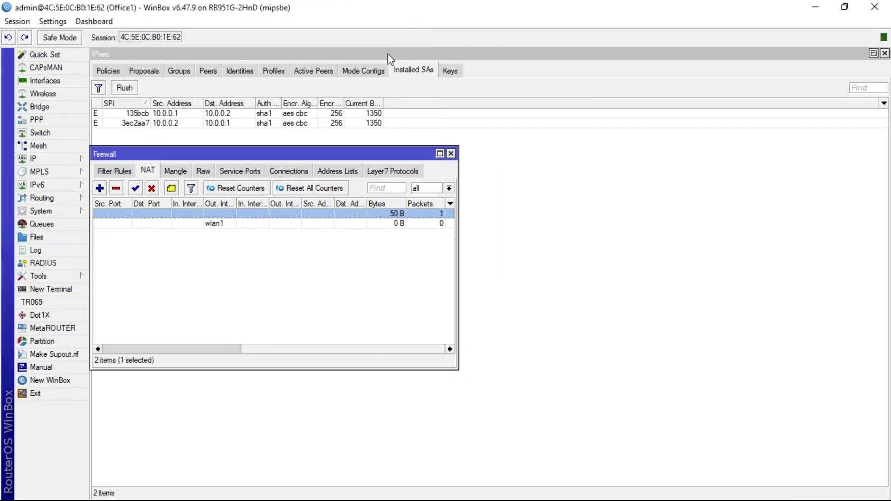
left_click(453, 156)
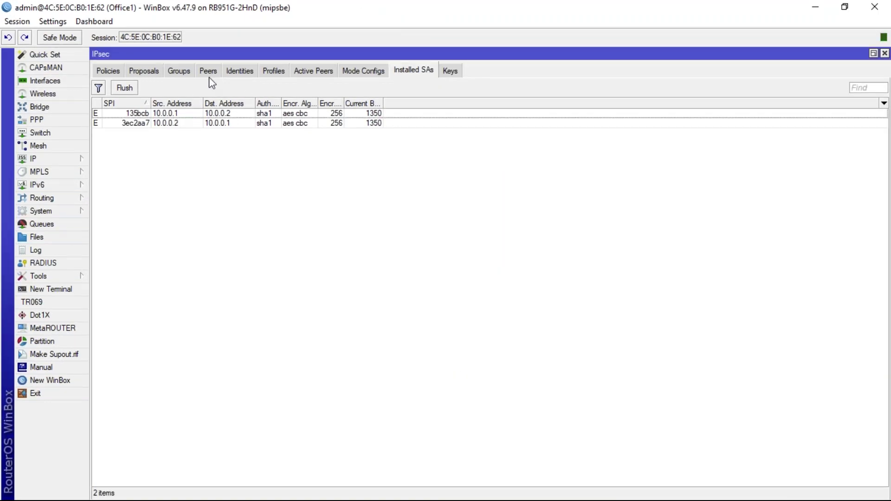
left_click(150, 73)
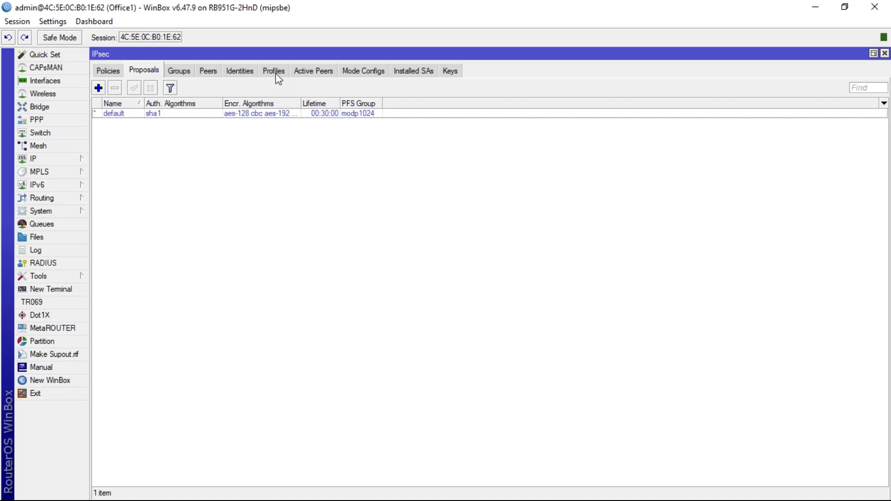
left_click(274, 71)
left_click(148, 73)
left_click(277, 72)
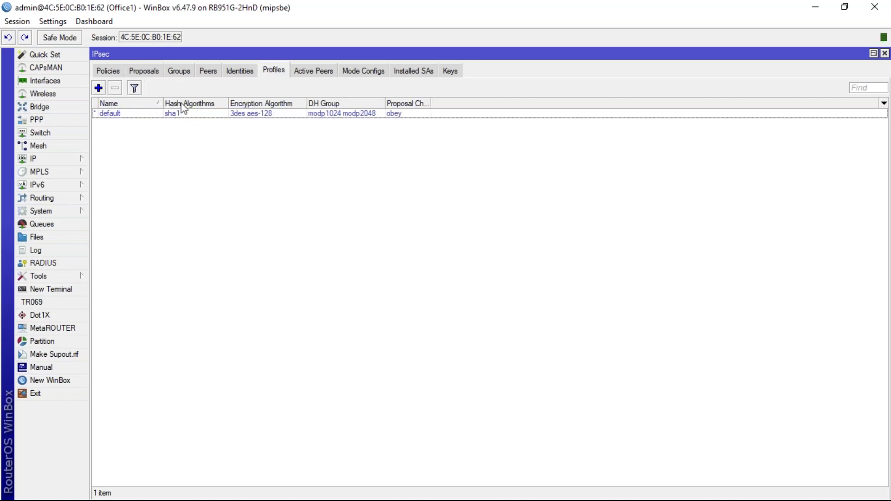
left_click(153, 73)
double_click(156, 114)
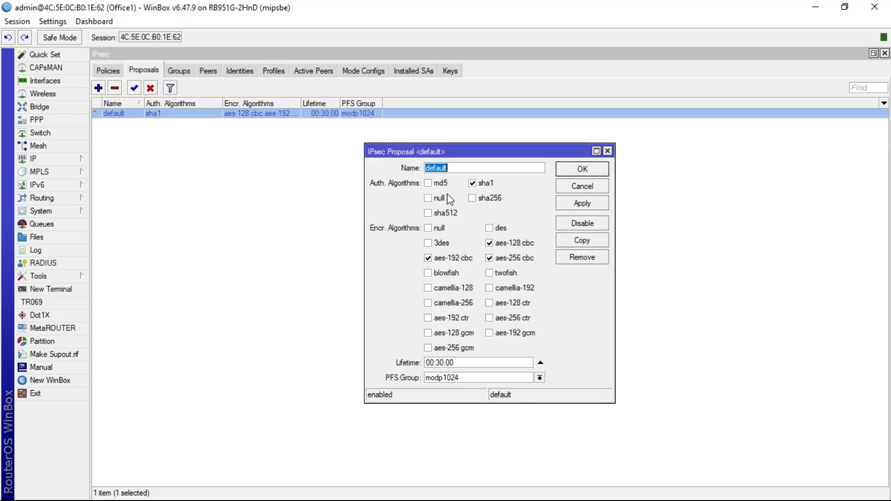
Switch Office1's default proposal from sha1 to md5, then view Policies and snap Office2 right.
left_click(472, 184)
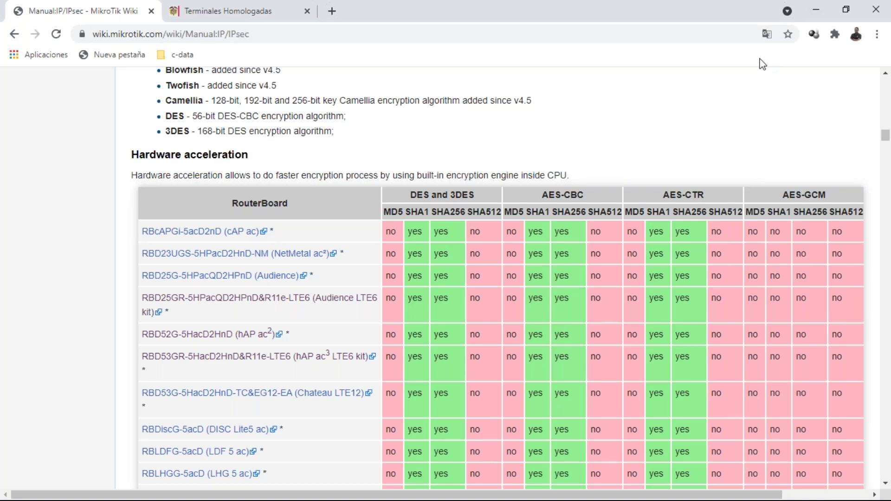
left_click(816, 9)
left_click(428, 183)
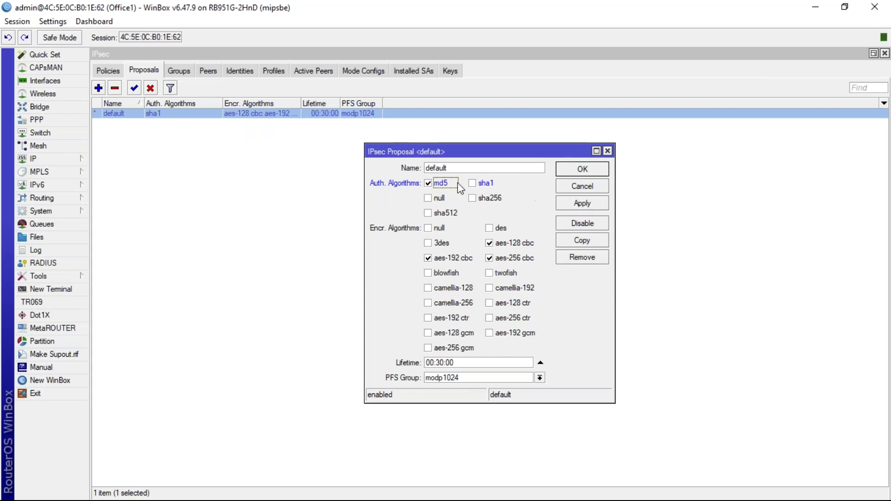
left_click(568, 204)
left_click(568, 169)
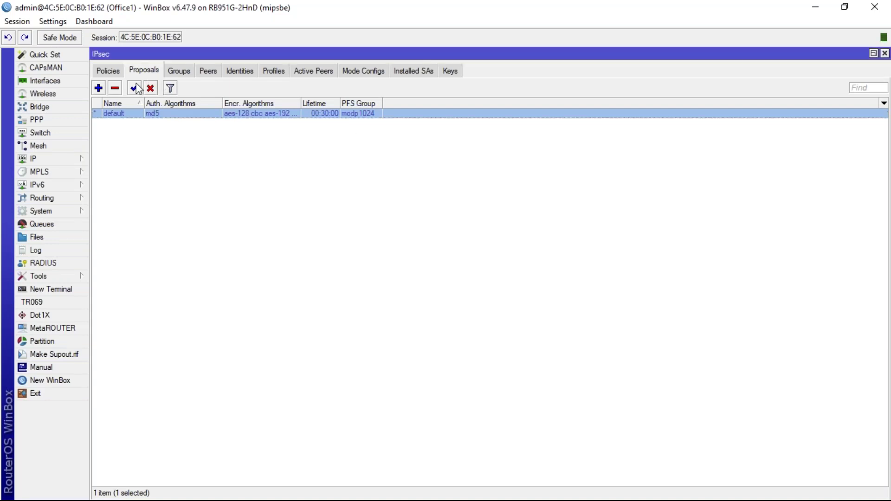
left_click(108, 70)
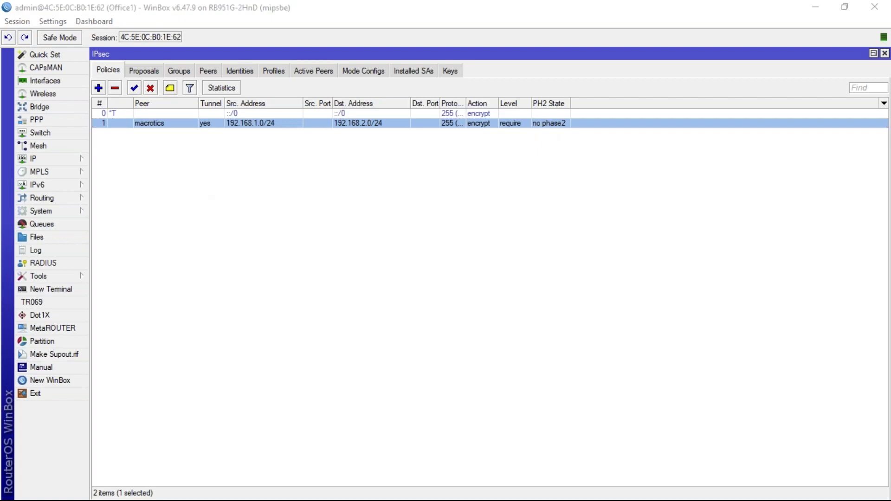
key("super+Right")
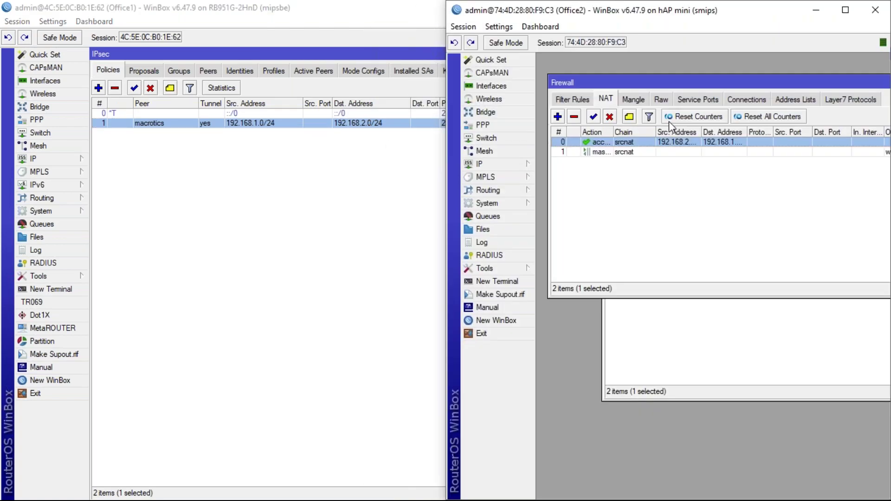
On Office2, edit the default proposal to use md5 instead of sha1, then move its window aside.
left_click(669, 345)
left_click_drag(684, 167, 622, 148)
left_click(596, 162)
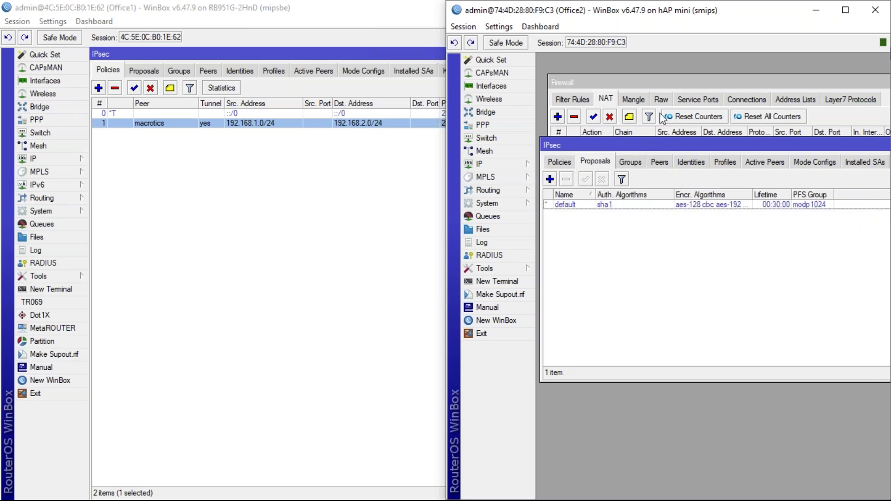
double_click(649, 205)
left_click(651, 186)
left_click(696, 187)
left_click(797, 174)
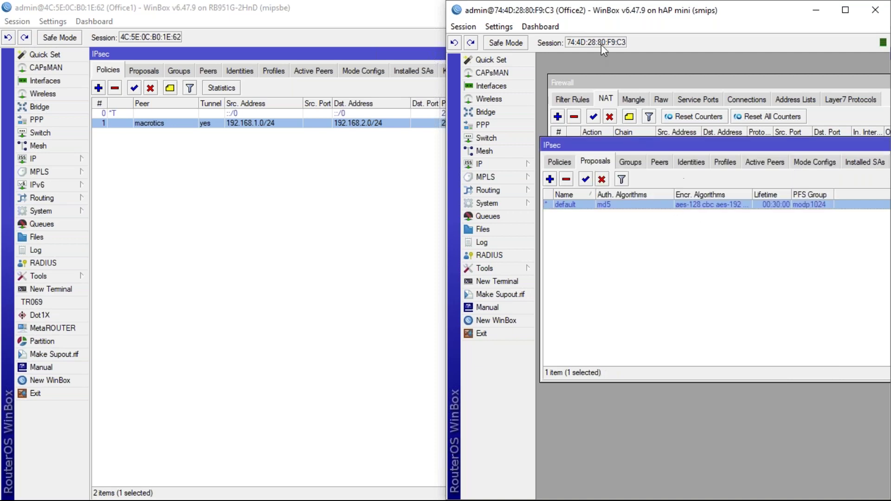
left_click_drag(653, 19, 546, 170)
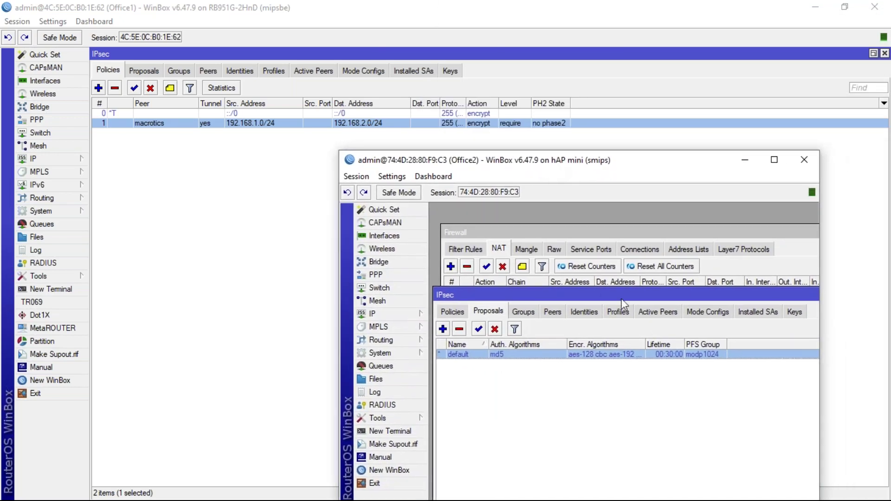
left_click(151, 90)
Enable Office1's 192.168.1.0/24 to 192.168.2.0/24 policy and reposition Office2's IPsec window.
left_click(133, 87)
left_click(553, 389)
left_click_drag(649, 161, 593, 140)
left_click_drag(575, 281, 436, 283)
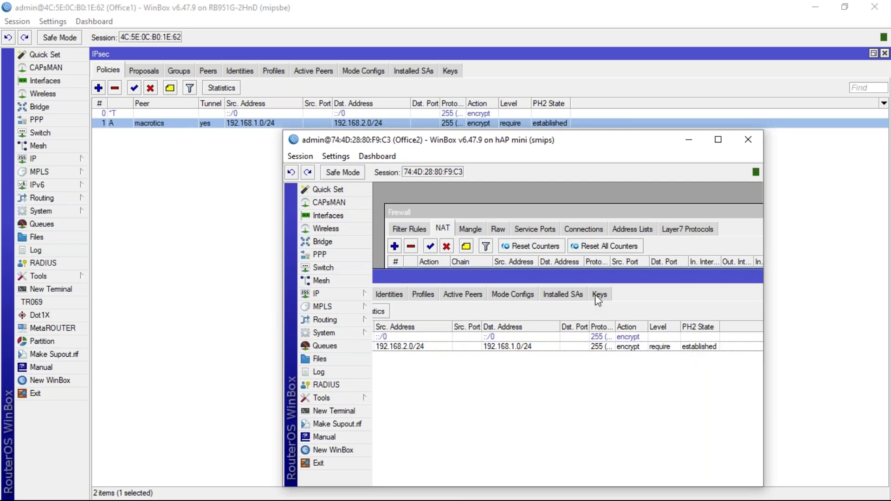
On Office2, review Active Peers and Installed SAs, widening the md5 and aes cbc algorithm columns.
left_click(563, 295)
left_click(515, 293)
left_click(473, 295)
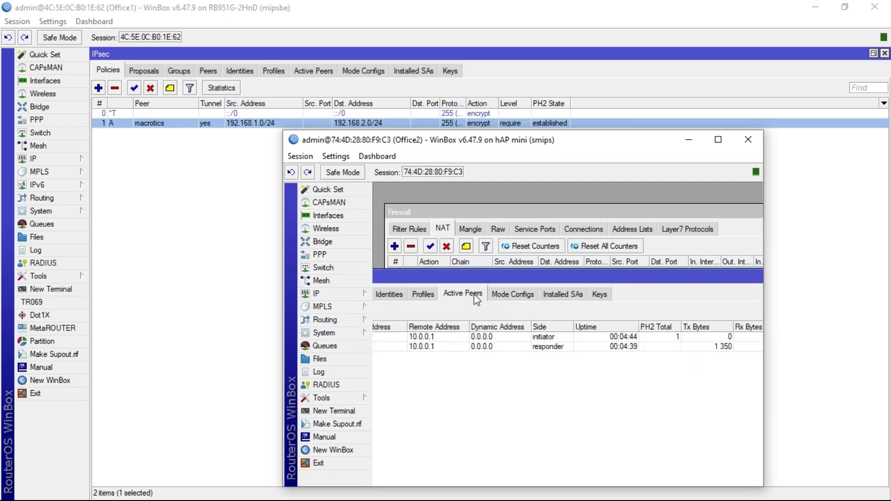
left_click_drag(523, 273, 547, 280)
left_click(602, 302)
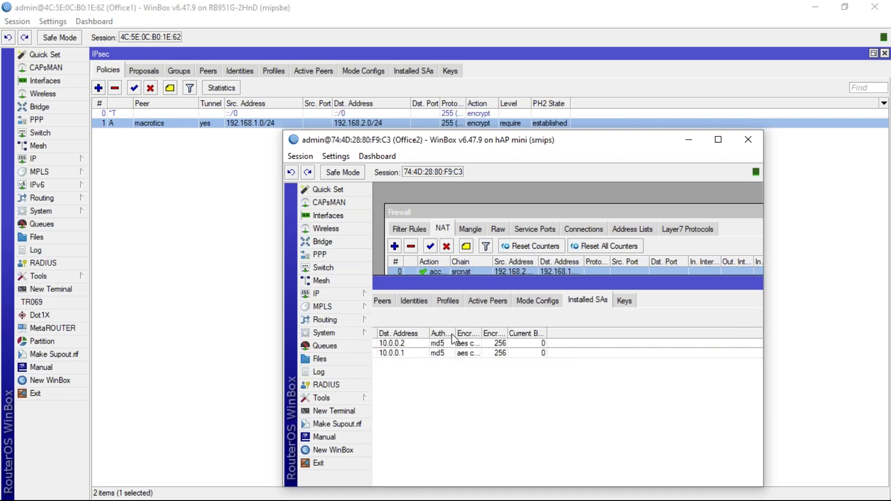
left_click_drag(457, 333, 527, 332)
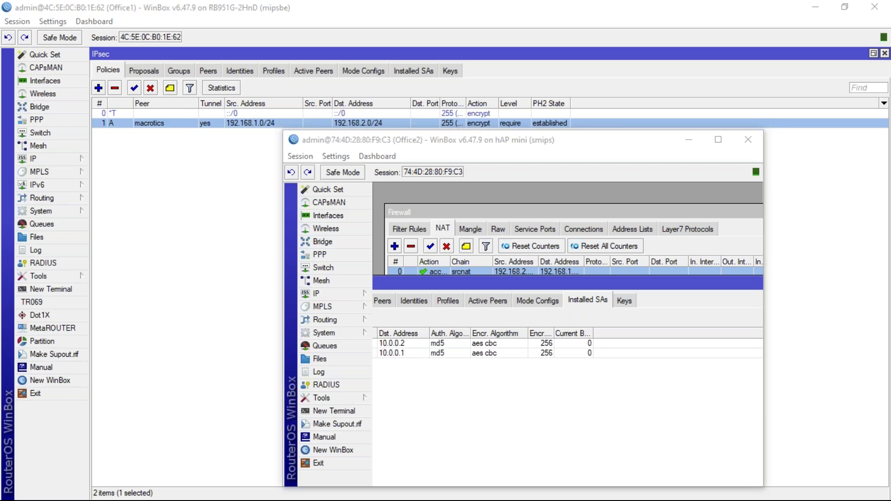
left_click(80, 160)
Open Office1's NAT rule 0 and check it accepts traffic from 192.168.1.0/24 to 192.168.2.0/24.
left_click(135, 263)
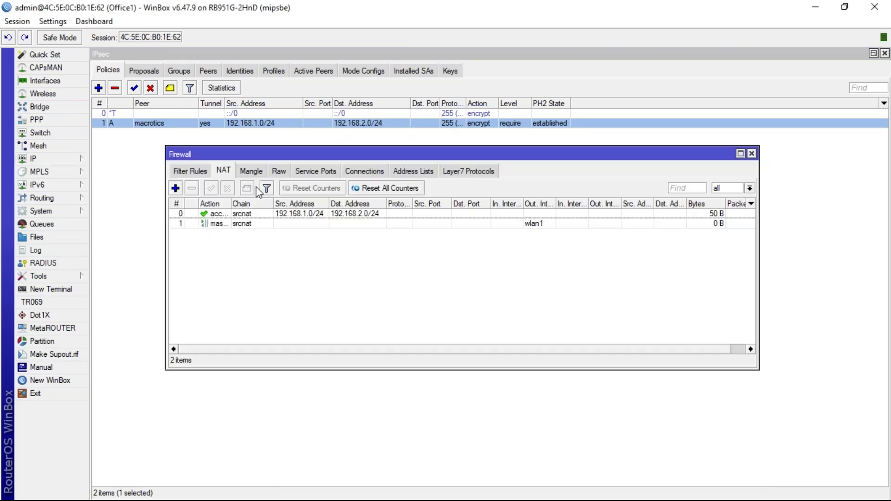
left_click(250, 214)
double_click(251, 217)
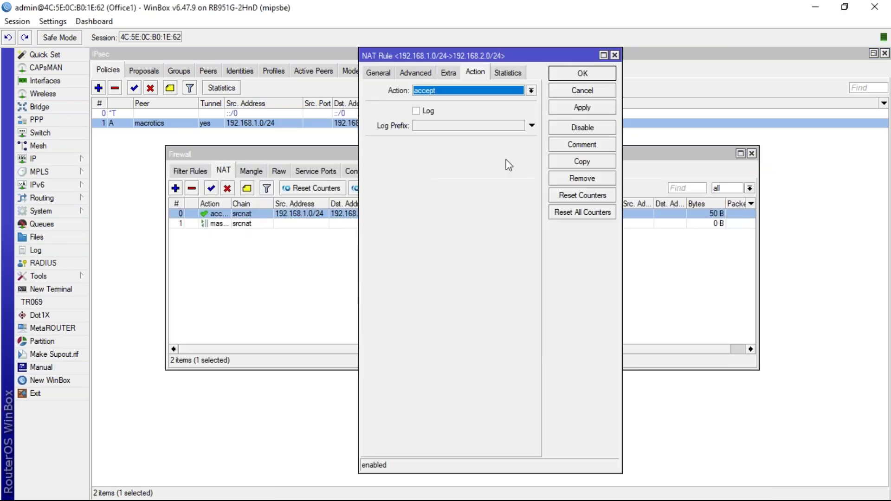
left_click(378, 72)
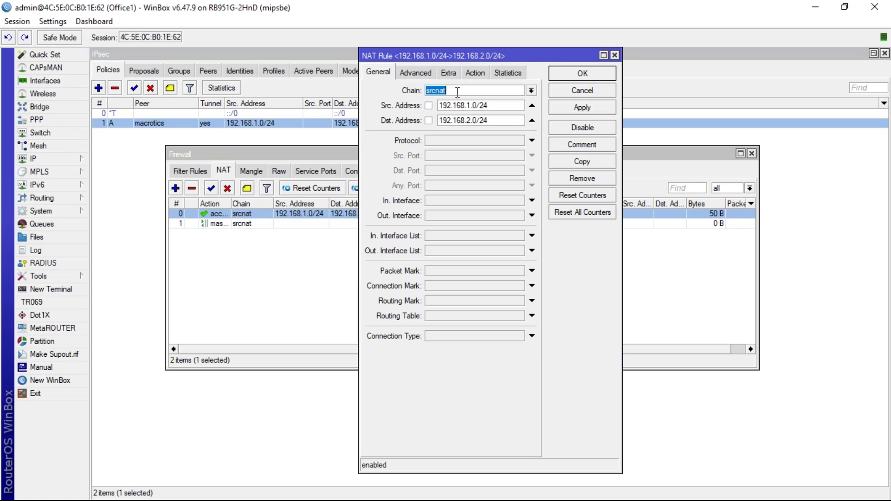
left_click(496, 105)
left_click_drag(495, 106, 431, 106)
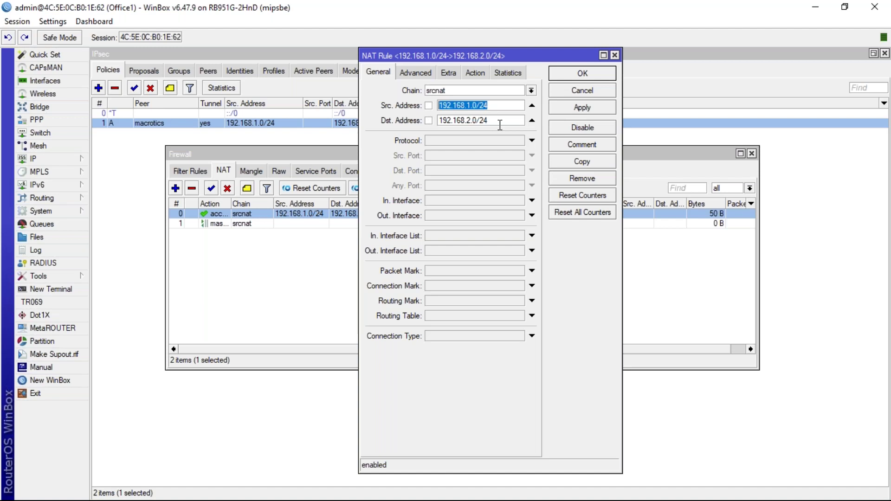
left_click_drag(494, 120, 417, 120)
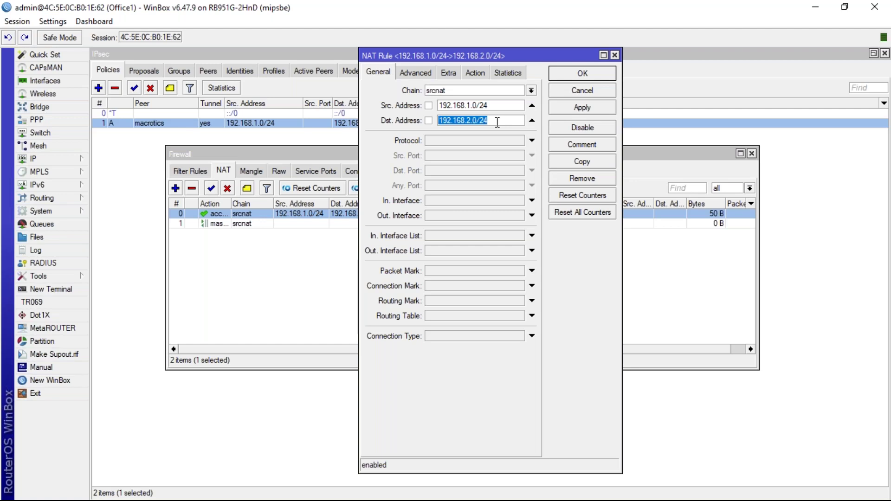
left_click(476, 73)
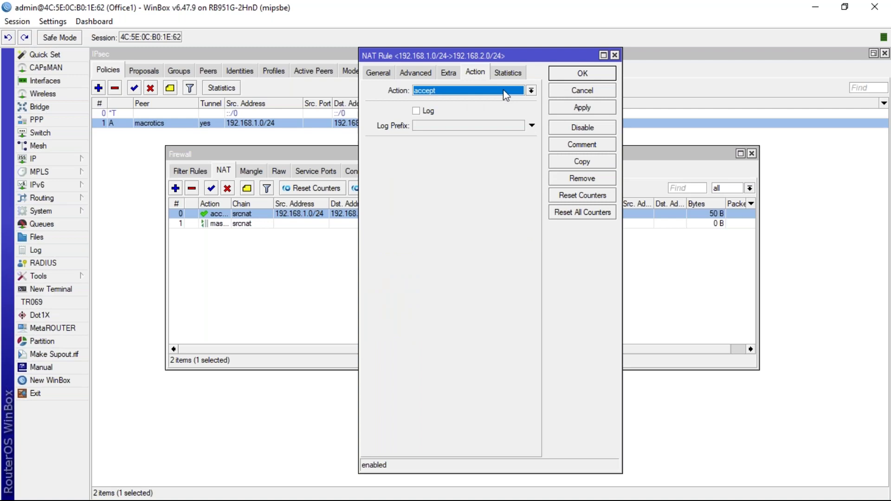
left_click(561, 74)
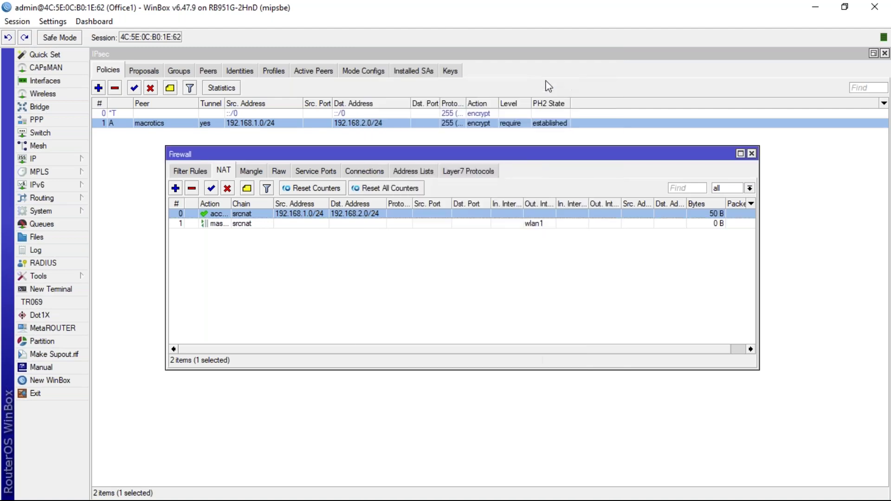
Compare the masquerade and accept srcnat rules' traffic counters in the NAT list.
left_click(243, 224)
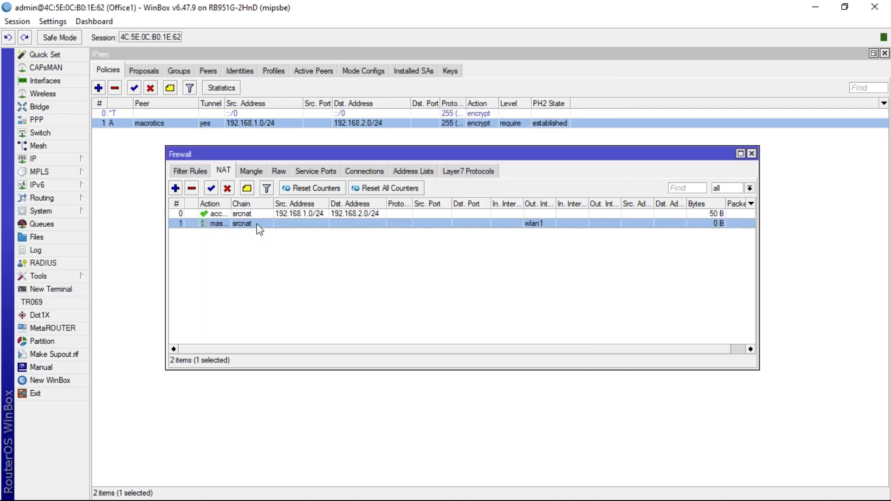
left_click(255, 215)
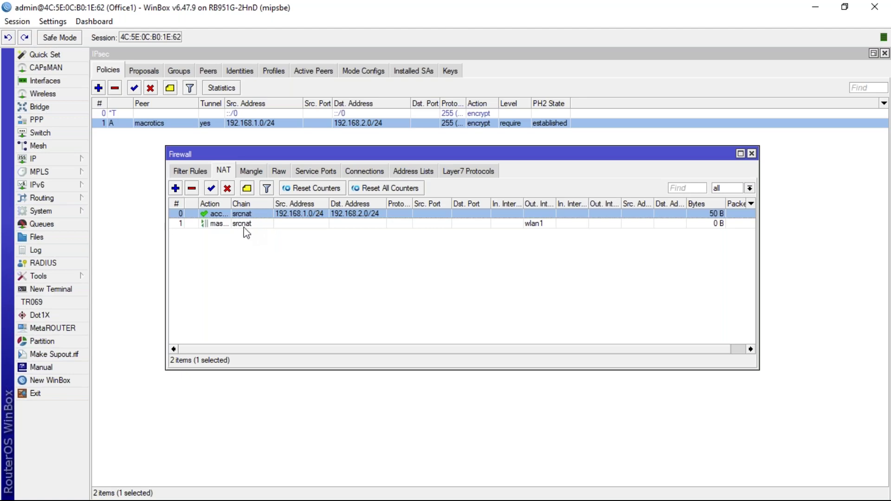
left_click(248, 224)
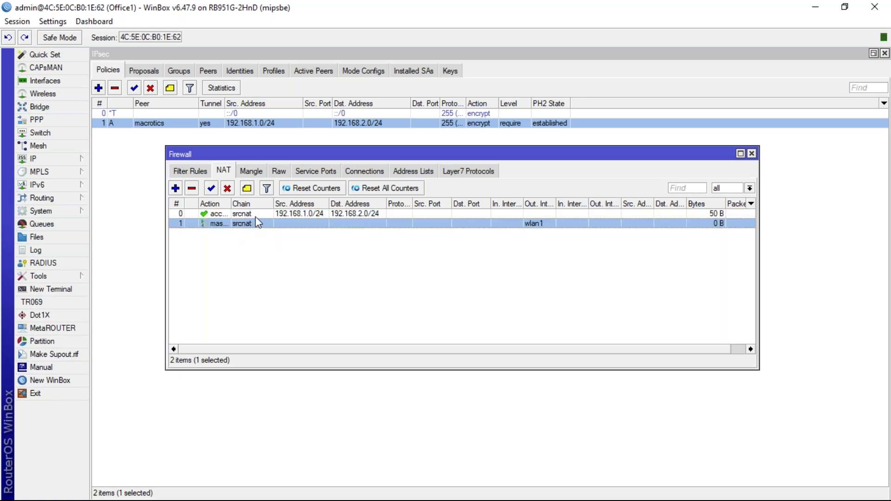
left_click(258, 215)
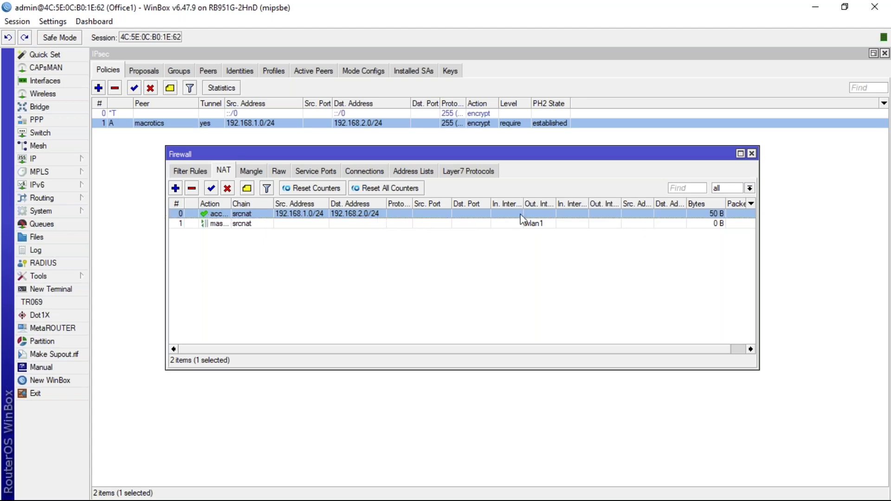
left_click(243, 225)
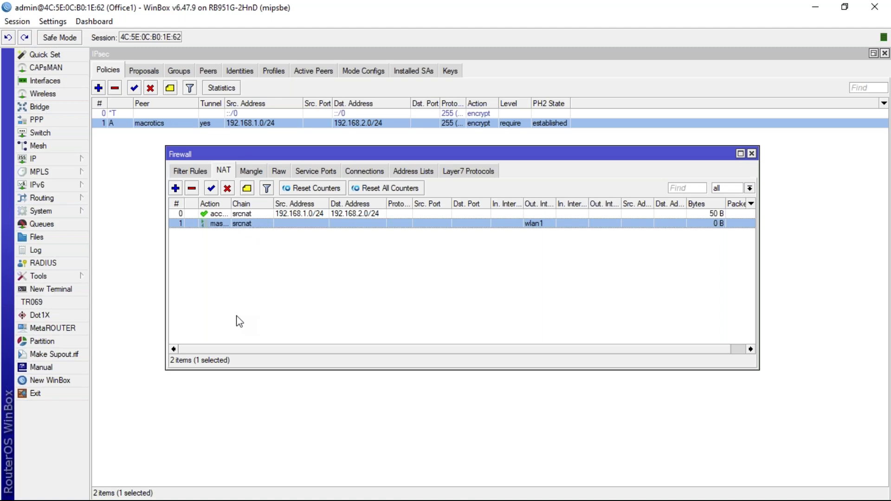
left_click(318, 213)
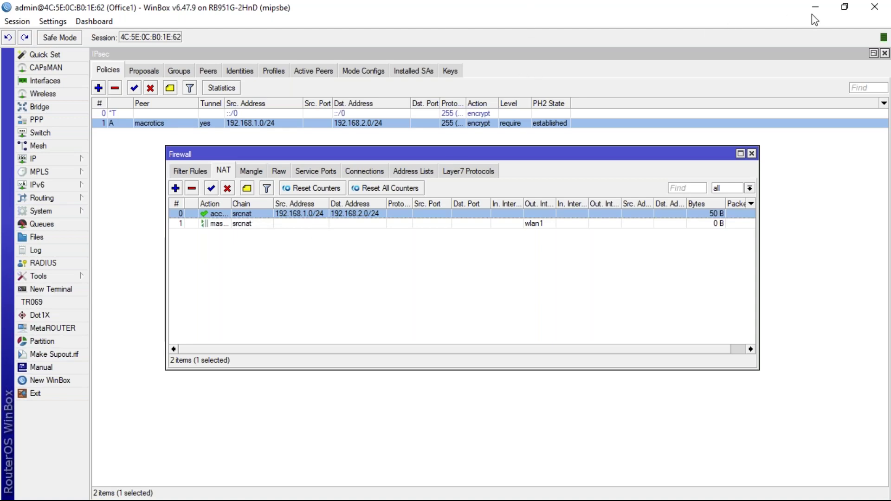
Arrange the router windows and widen Office2's NAT source and destination address columns.
left_click_drag(811, 12, 330, 24)
left_click(597, 147)
left_click_drag(598, 147, 706, 59)
left_click(552, 145)
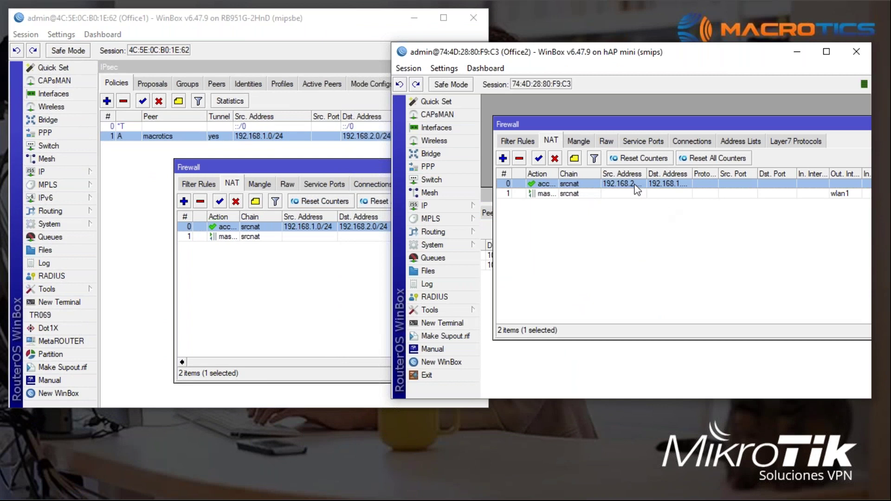
left_click_drag(647, 173, 659, 171)
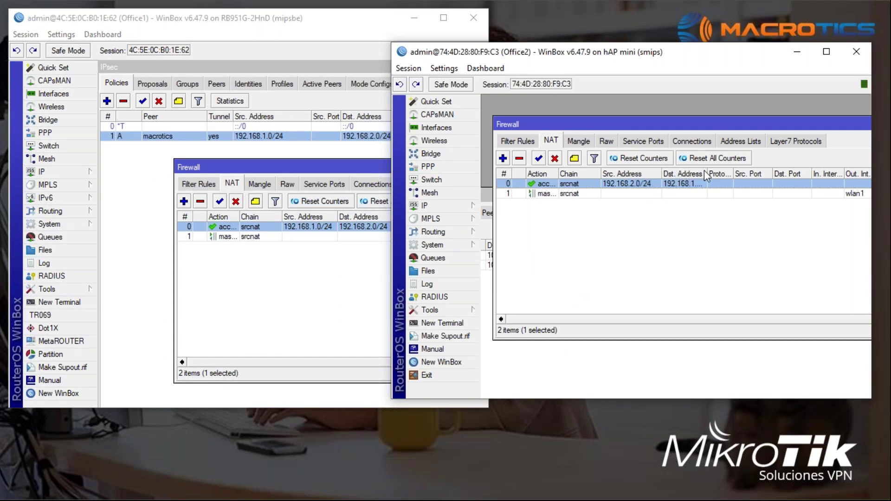
left_click_drag(708, 172, 722, 172)
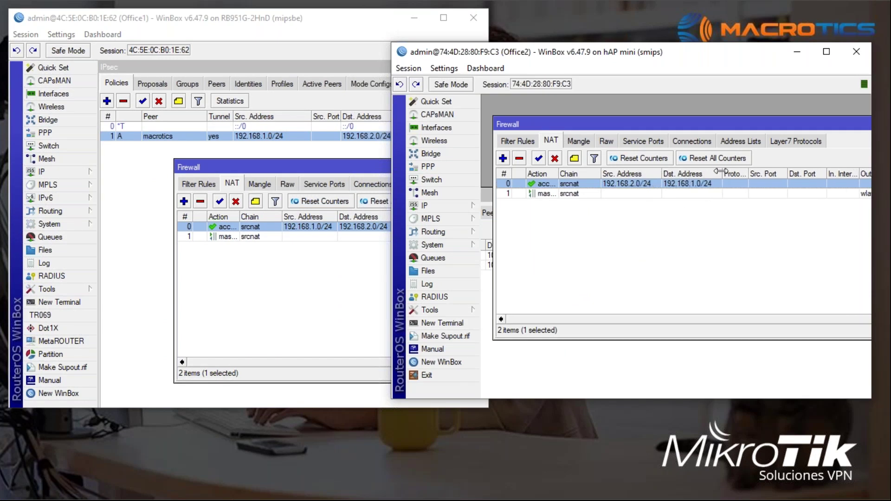
Move Office1's firewall window aside to show its macrotics IPsec policy, 192.168.1.0/24 to 192.168.2.0/24.
left_click_drag(312, 166, 244, 146)
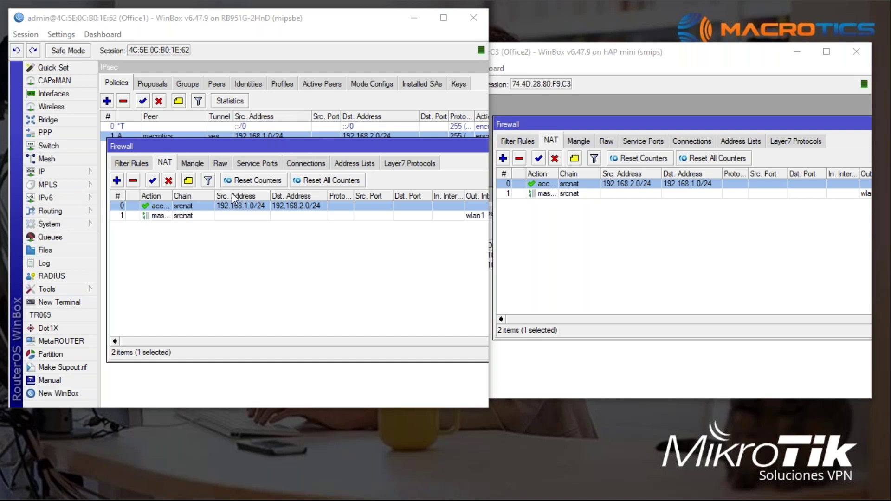
left_click_drag(326, 150, 331, 190)
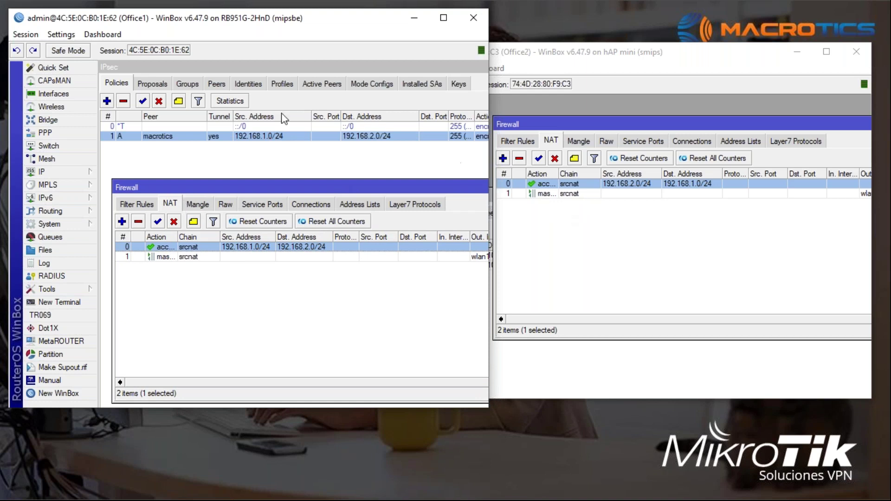
left_click(173, 160)
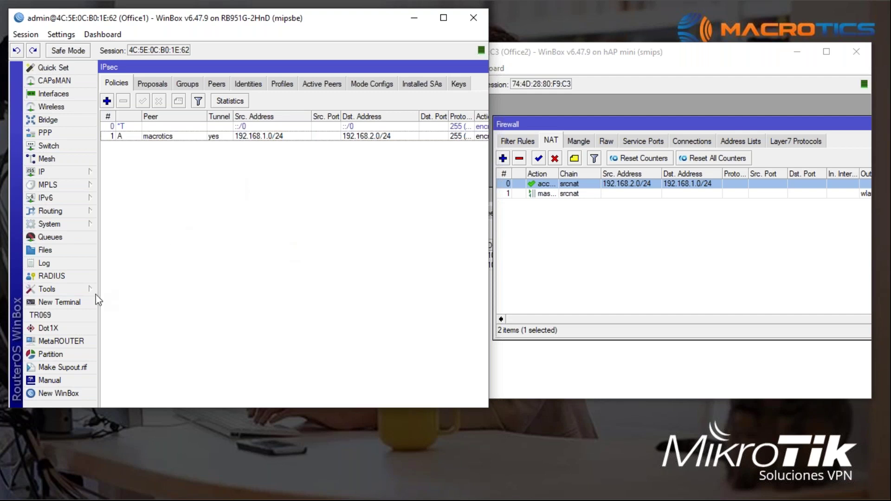
Open Tools > Netwatch and show Office1's IPsec peers, listing macrotics at 10.0.0.2.
left_click(82, 292)
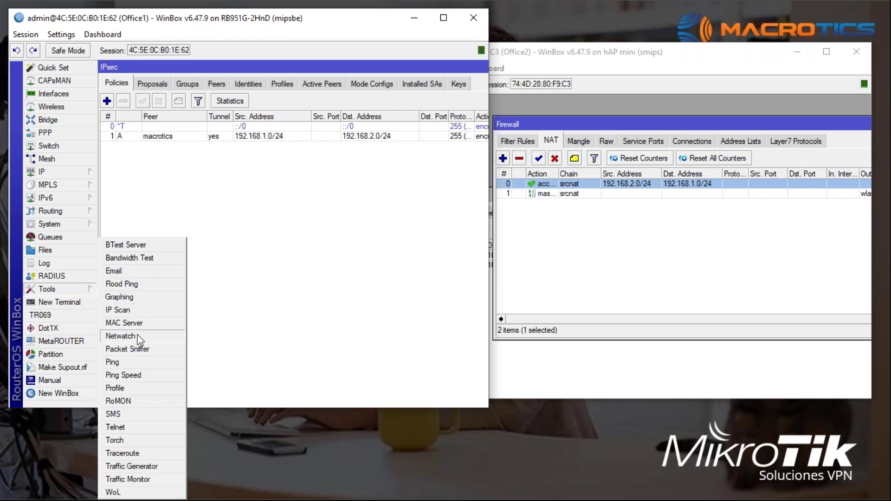
left_click(139, 338)
left_click_drag(266, 130, 266, 200)
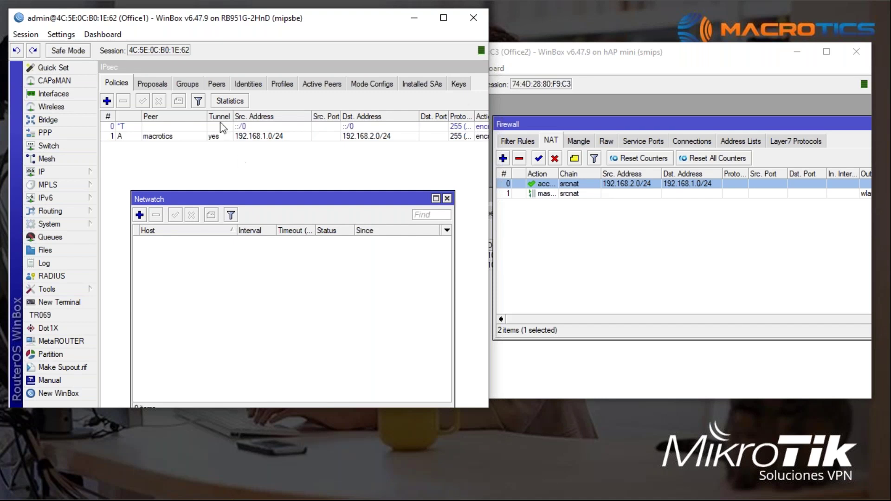
left_click(220, 85)
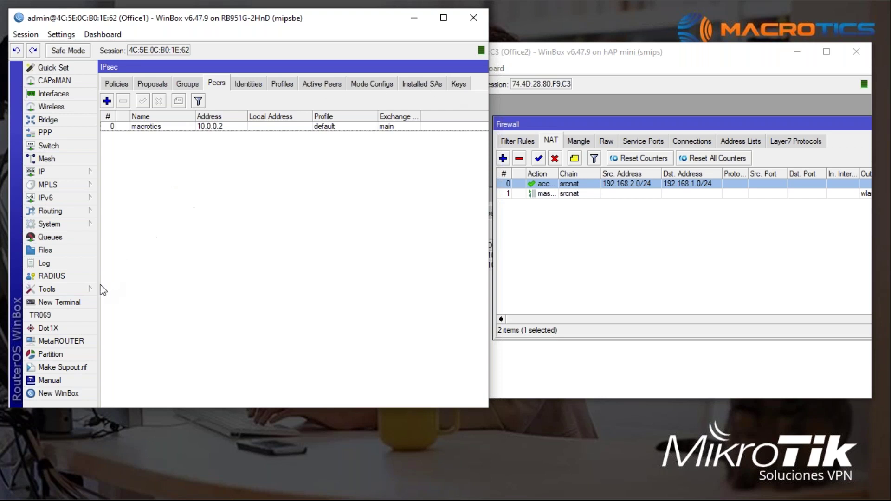
Reopen the empty Netwatch monitor, then close it.
left_click(78, 291)
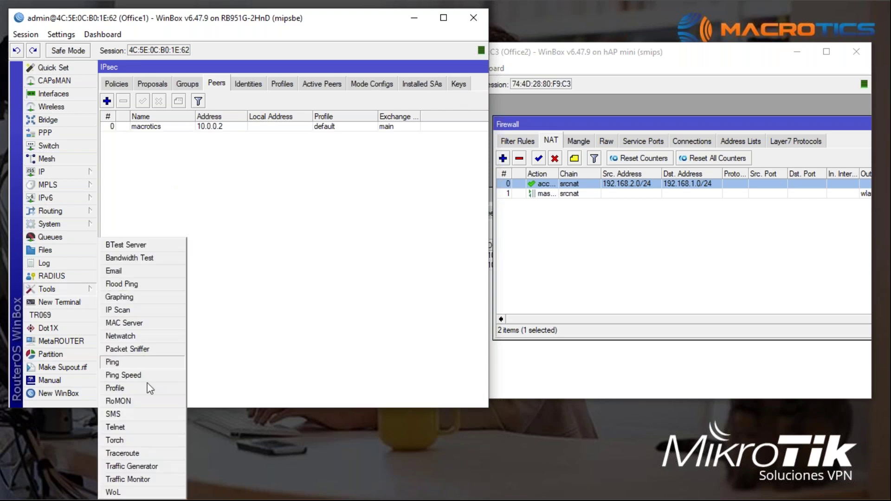
left_click(140, 336)
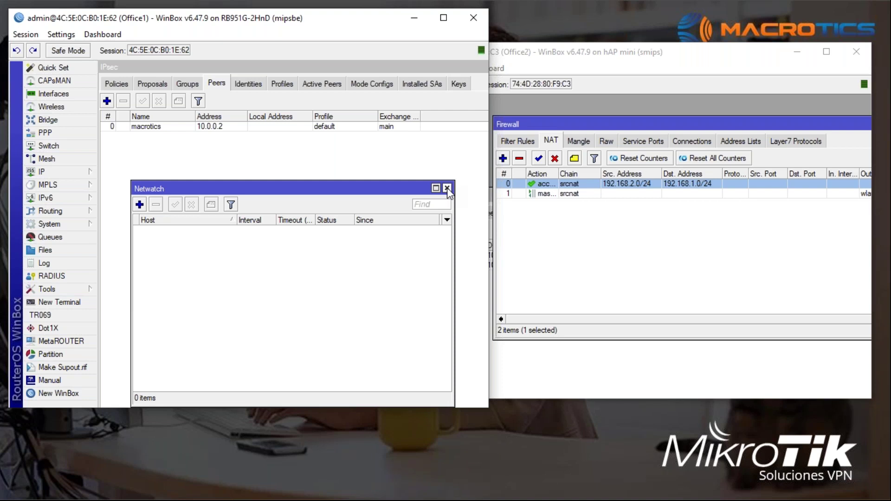
left_click(447, 188)
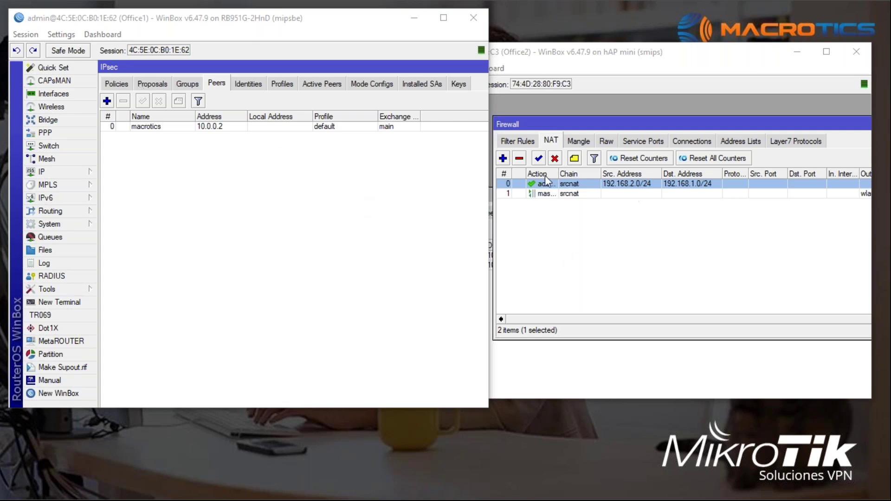
Maximize Office1's IP > Firewall and confirm both routers' Filter Rules lists are empty.
left_click(66, 175)
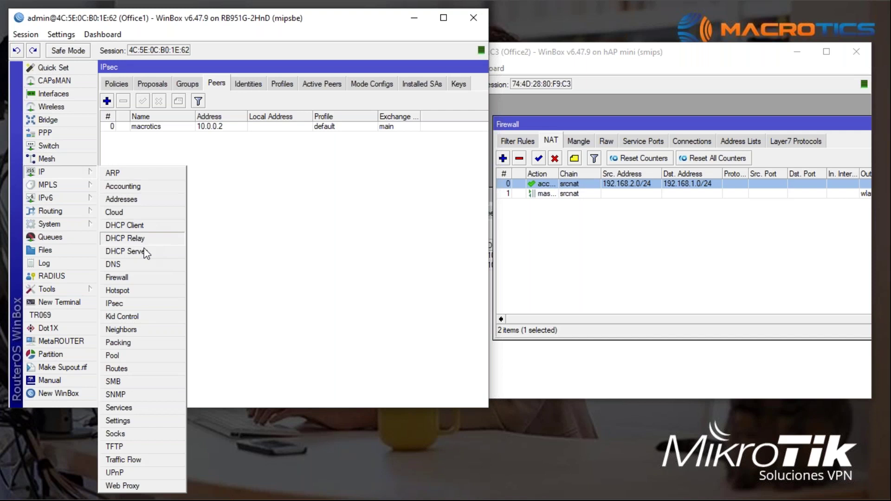
left_click(141, 280)
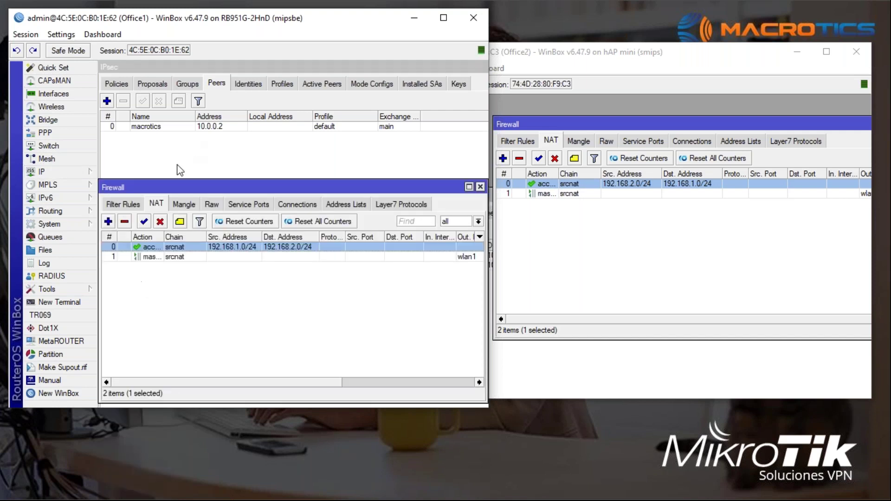
left_click(467, 186)
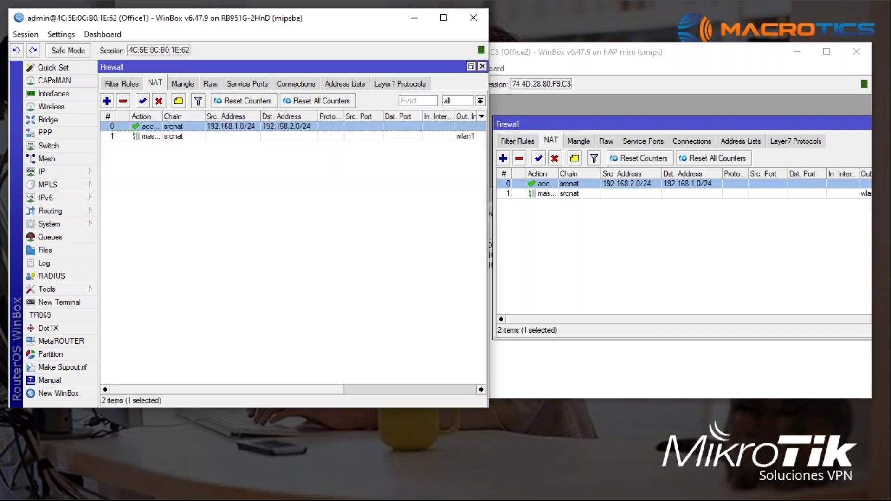
left_click(660, 125)
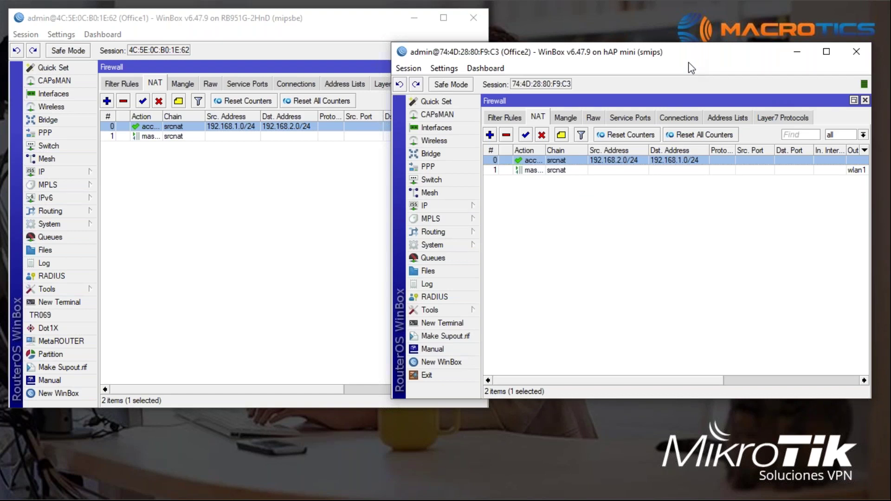
left_click_drag(687, 52, 700, 78)
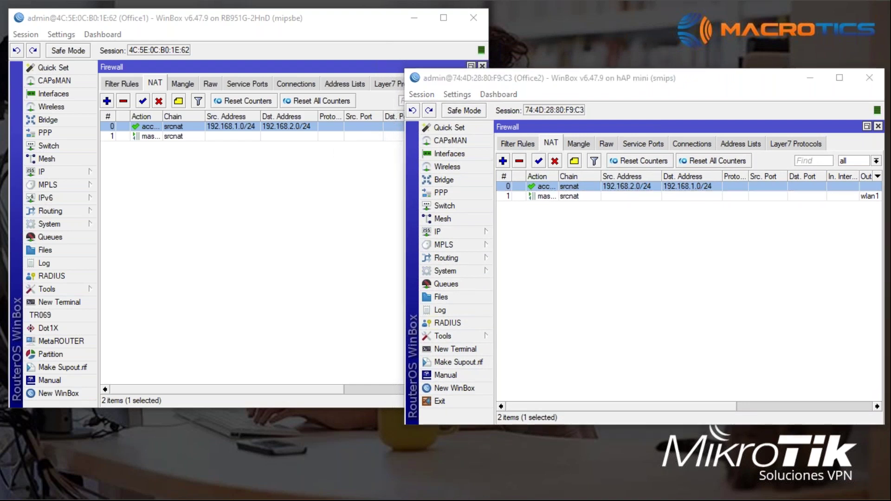
left_click(528, 145)
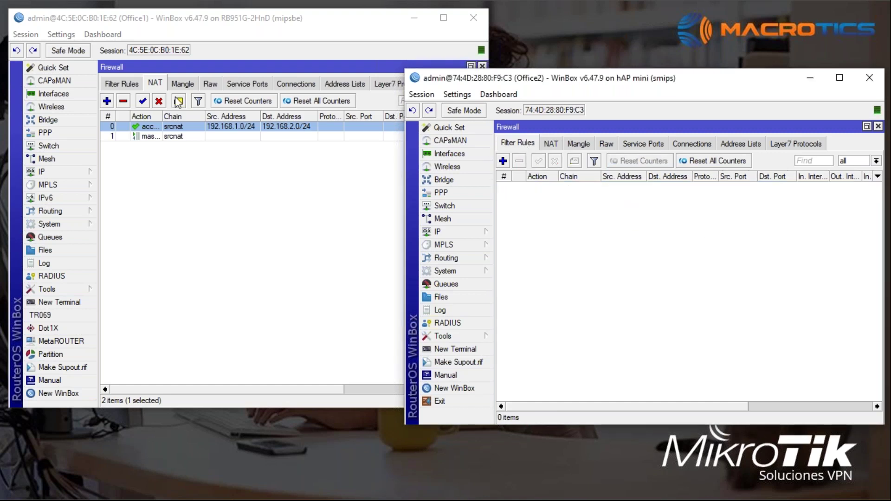
left_click(129, 86)
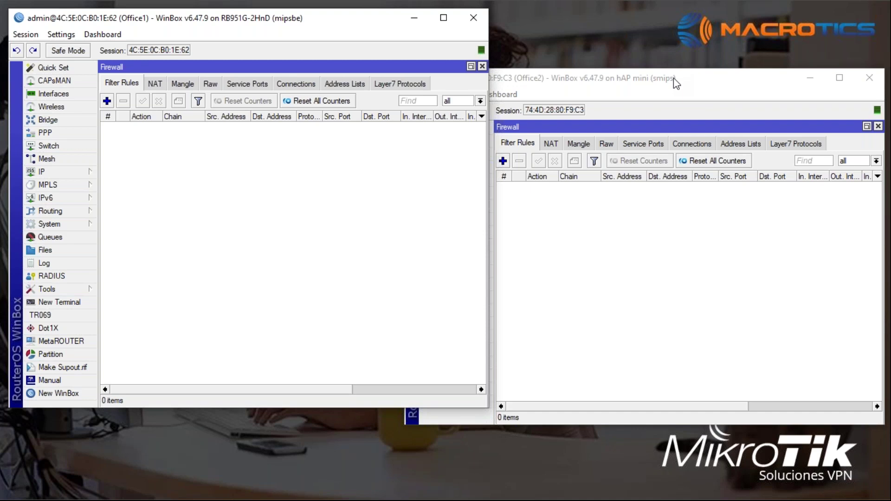
left_click(673, 78)
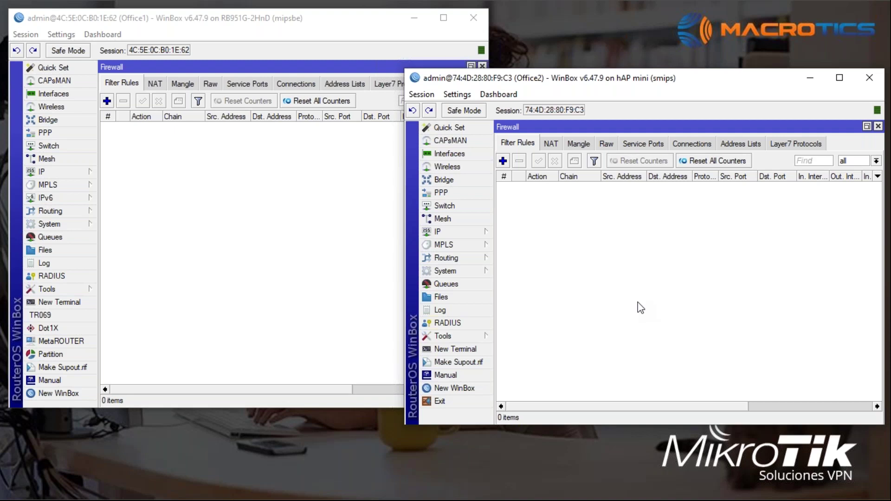
Open the IP > Addresses lists on both Office1 and Office2.
left_click(83, 173)
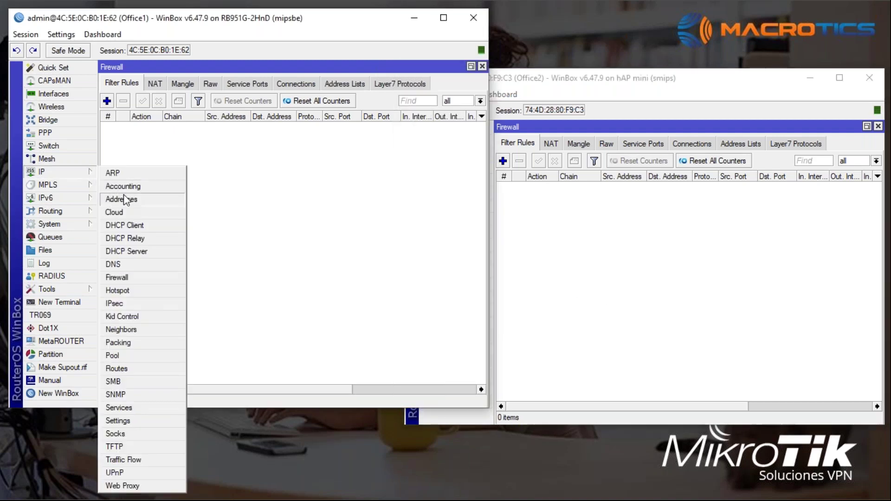
left_click(129, 200)
left_click(310, 180)
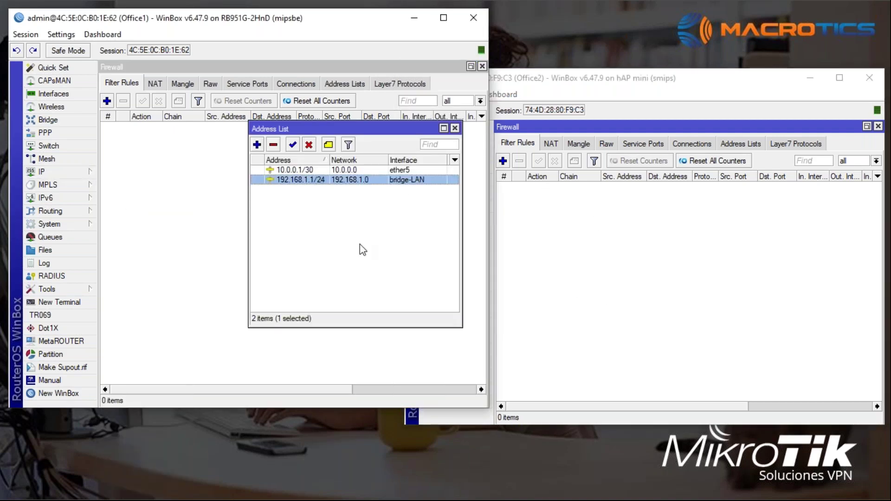
left_click(552, 84)
left_click(452, 231)
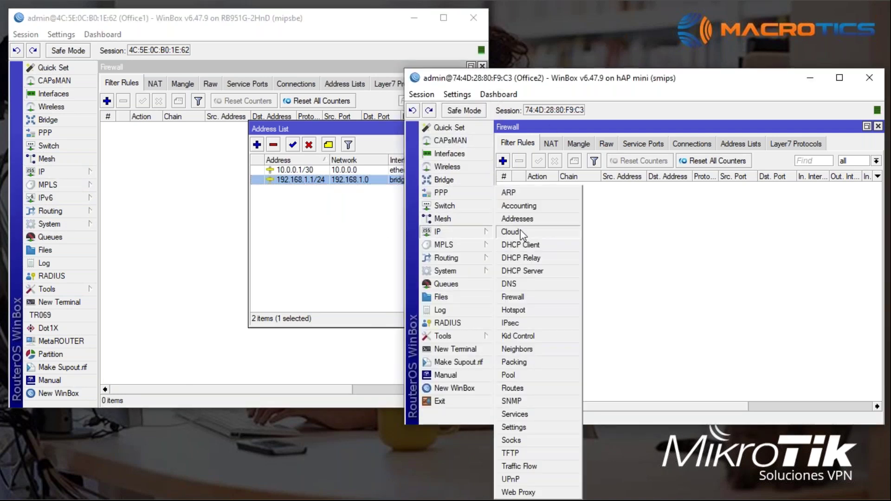
left_click(529, 216)
Compare addresses: Office1's 10.0.0.1/30 and 192.168.1.1/24 against Office2's 10.0.0.2/30 and 192.168.2.1/24.
left_click(297, 170)
left_click(297, 171)
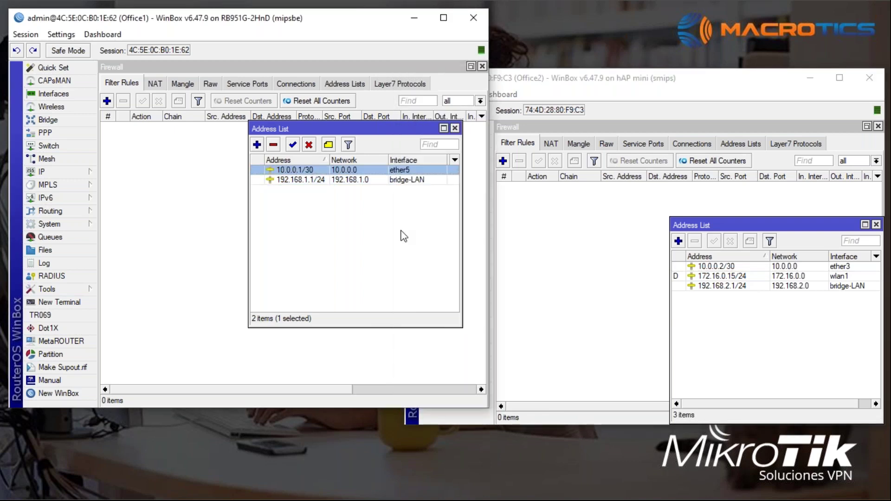
left_click(745, 268)
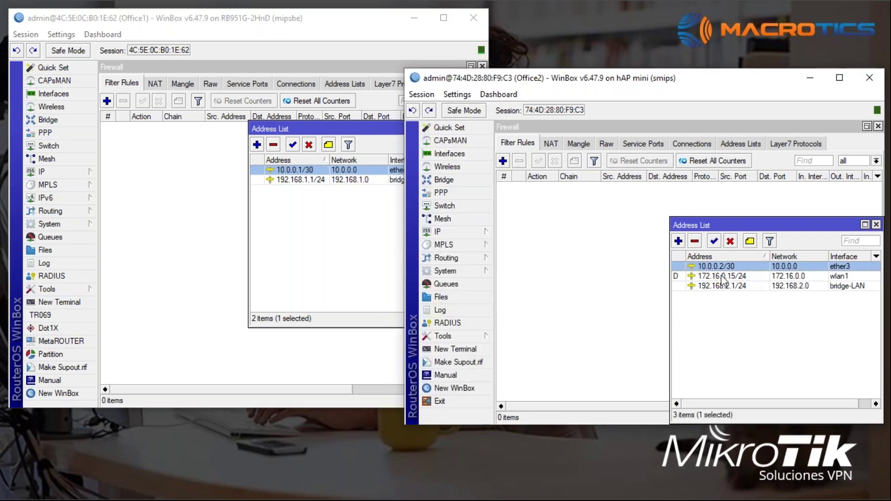
left_click_drag(743, 227, 649, 226)
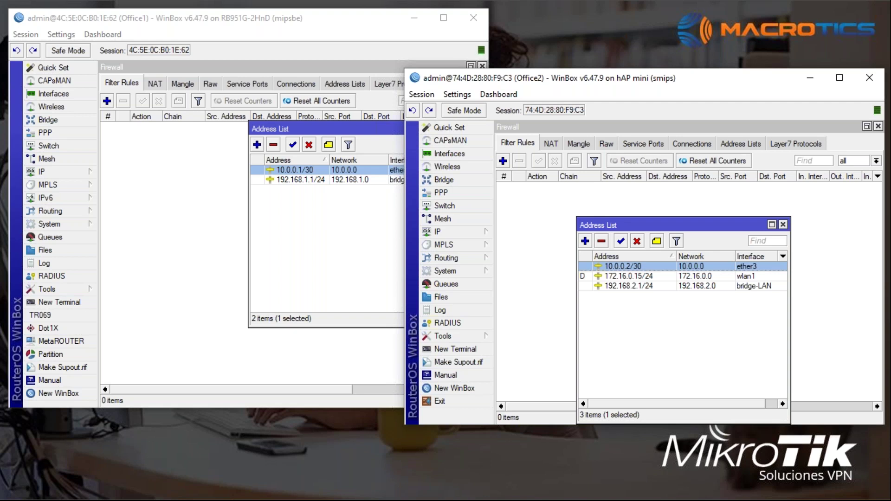
mouse_move(645, 265)
left_click(322, 182)
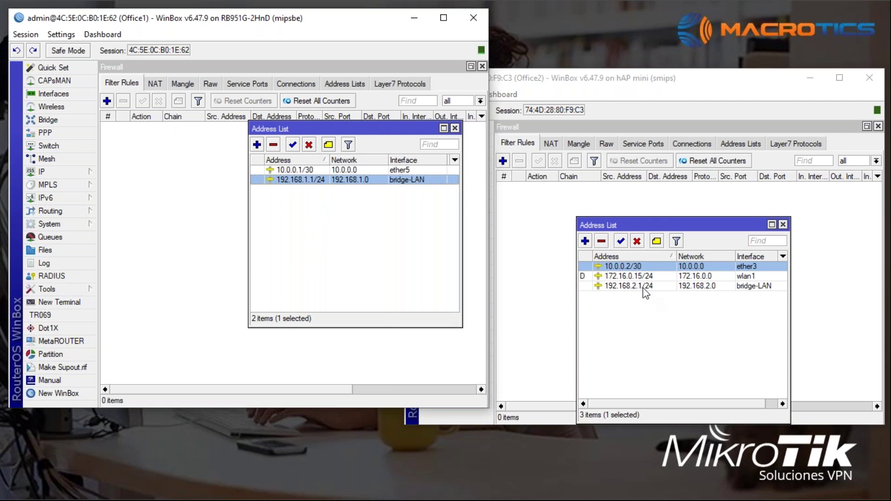
left_click(642, 288)
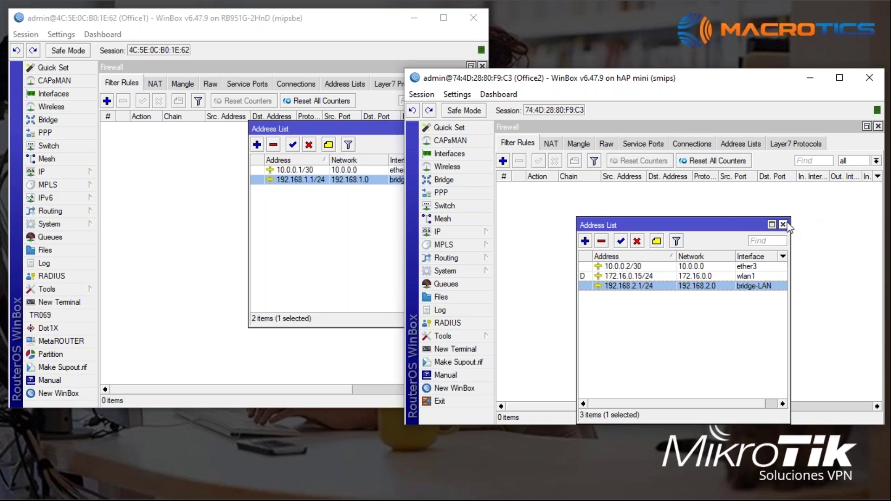
Close Office2's address list and minimize both router windows to reveal the IPSEC VPN slide.
left_click(784, 225)
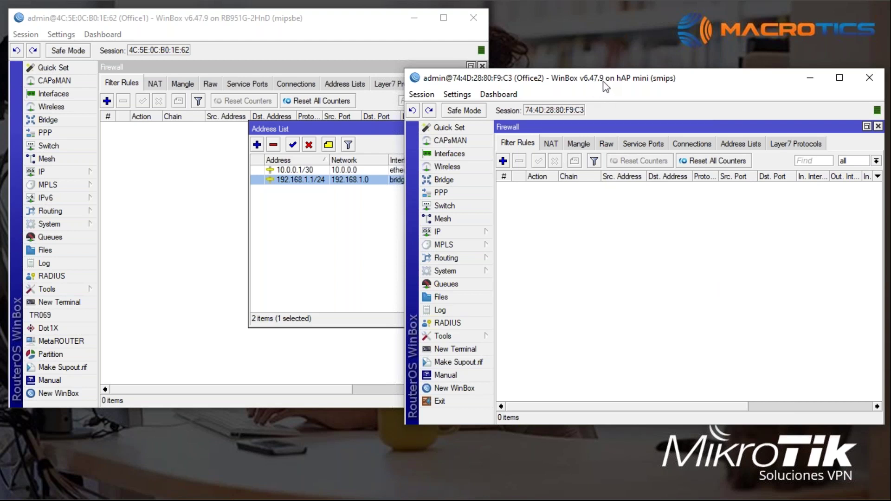
left_click(186, 21)
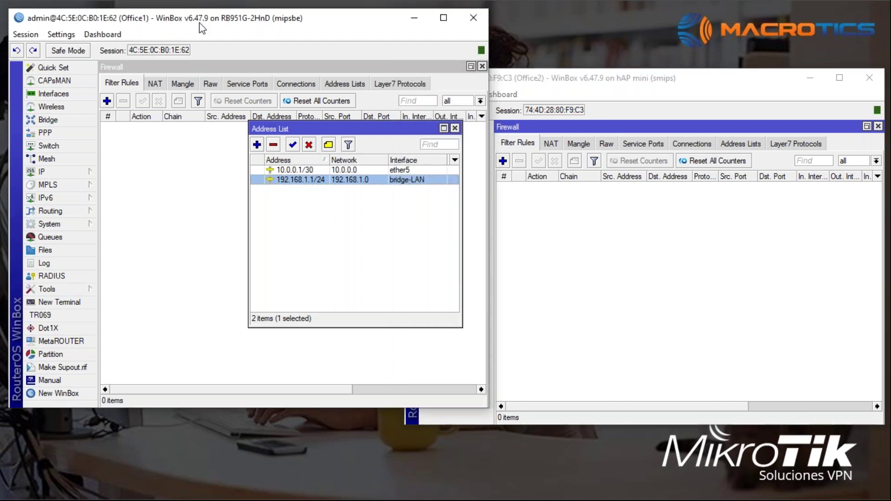
left_click(616, 87)
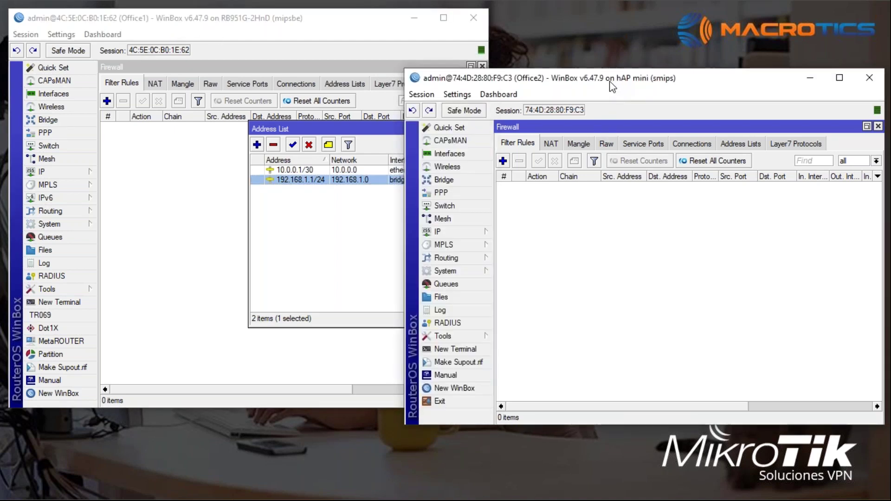
left_click(193, 32)
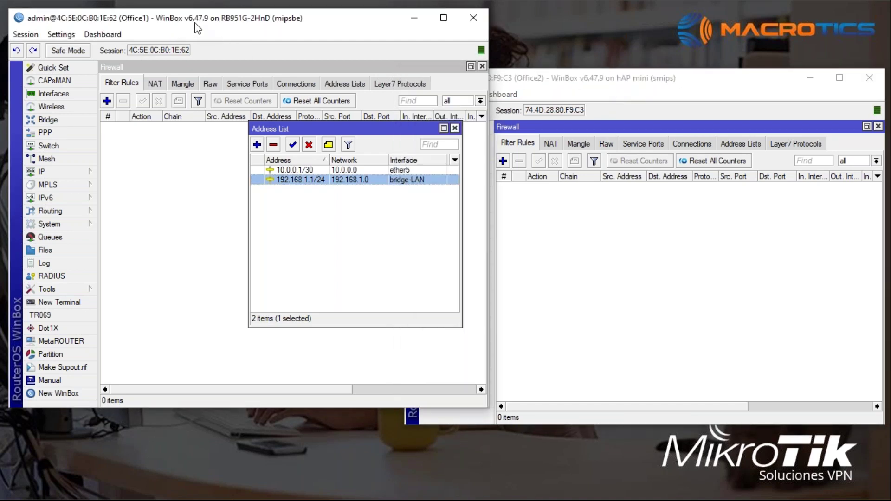
left_click(604, 84)
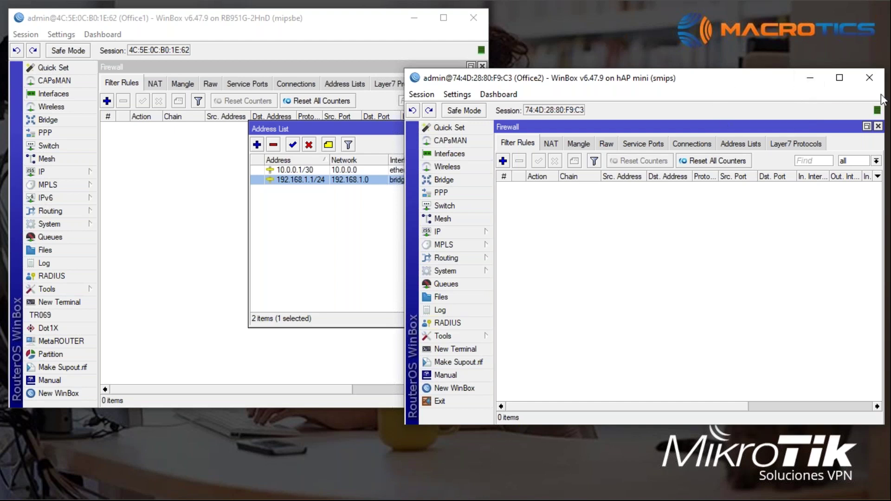
left_click(810, 83)
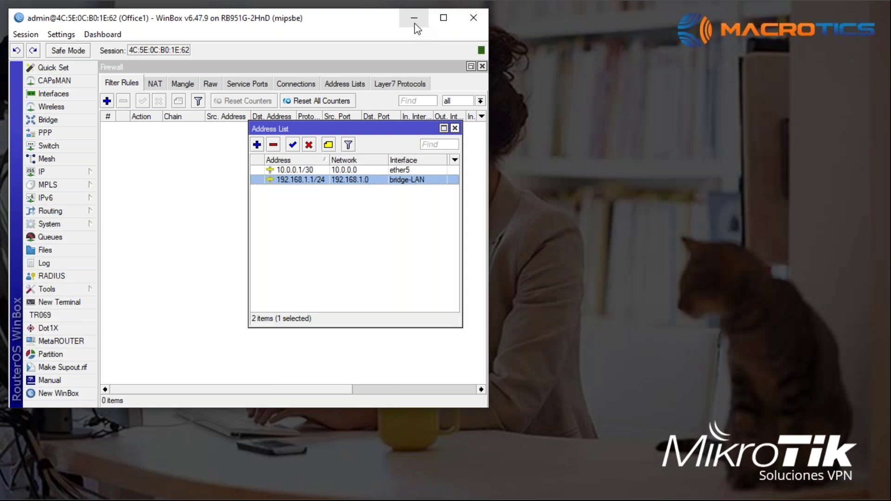
left_click(414, 24)
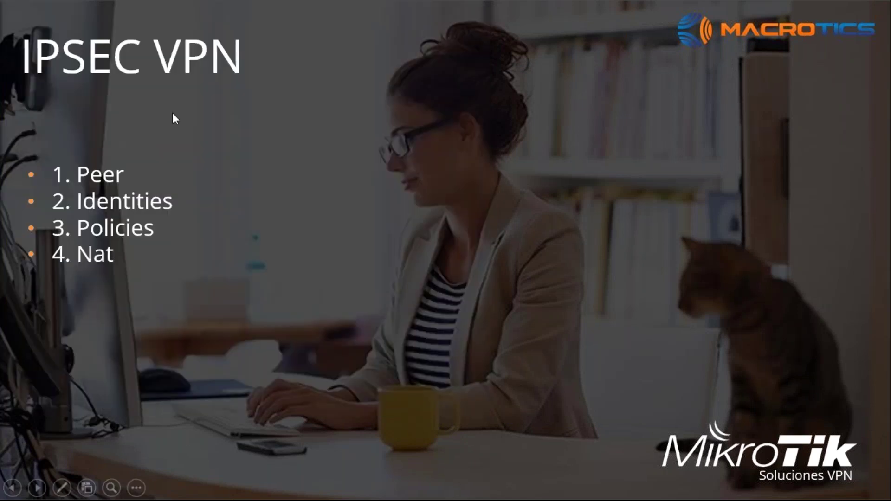
Advance the slide show to the 'Ejemplo Configuración L2TP IPSEC' diagram slide.
key("Right")
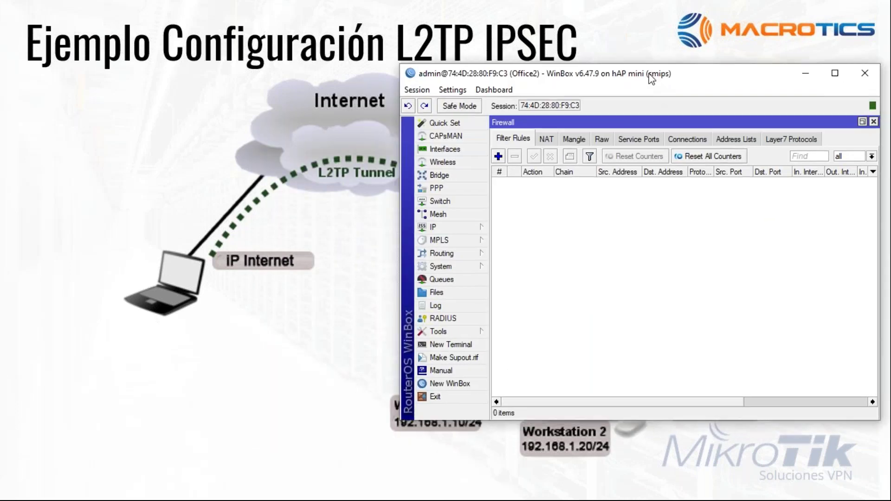
Open Office2's IPsec settings and step through the Policies, Proposals, Groups, Peers, Identities and Profiles tabs.
left_click(452, 205)
left_click(453, 217)
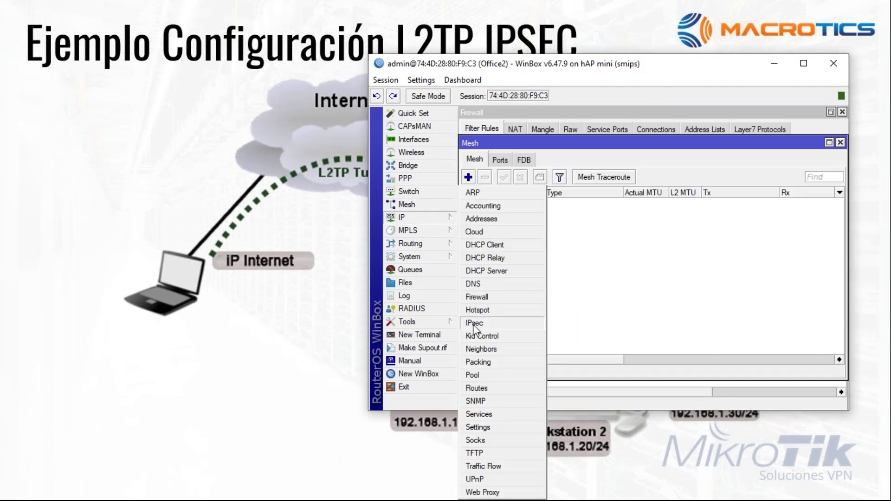
left_click(492, 323)
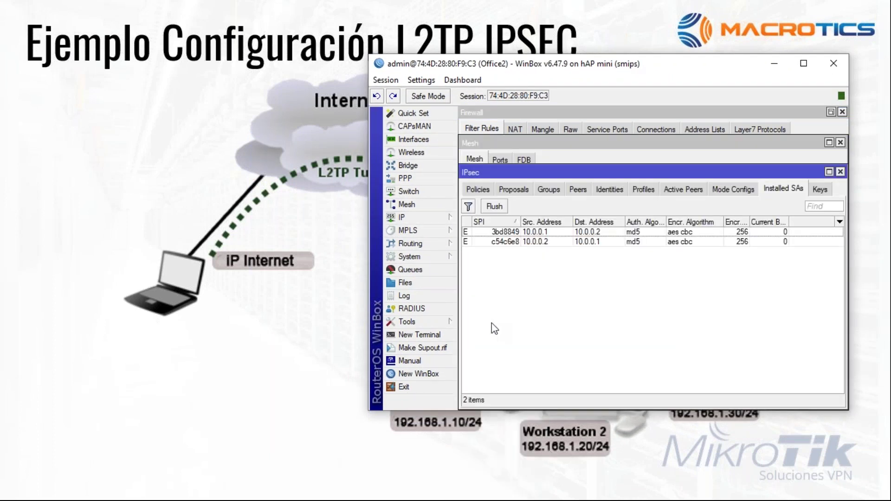
left_click(490, 190)
left_click(510, 191)
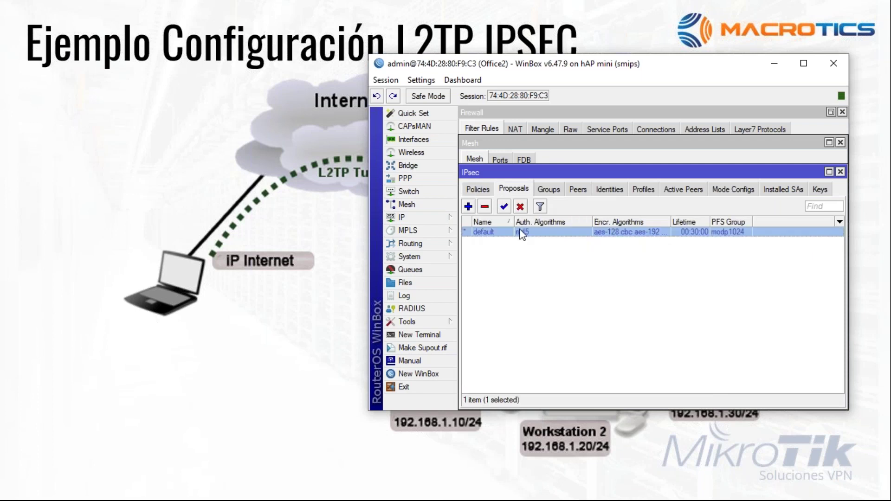
left_click(553, 191)
left_click(580, 191)
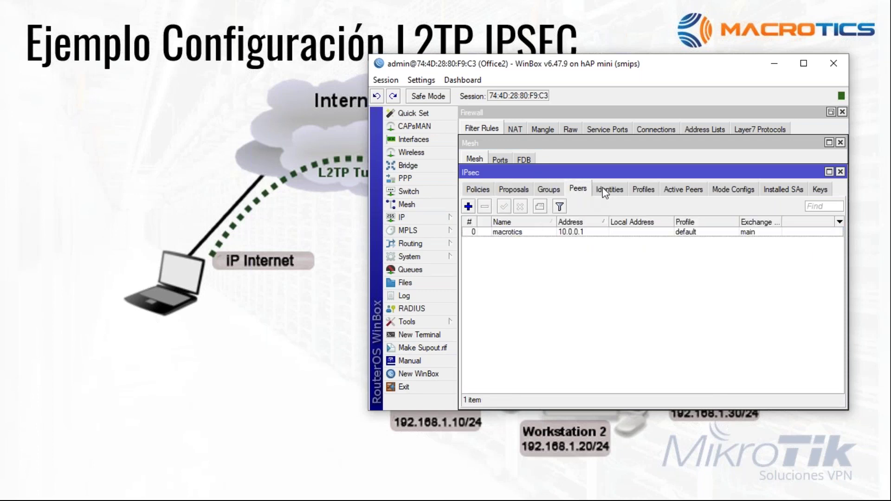
left_click(615, 192)
left_click(640, 195)
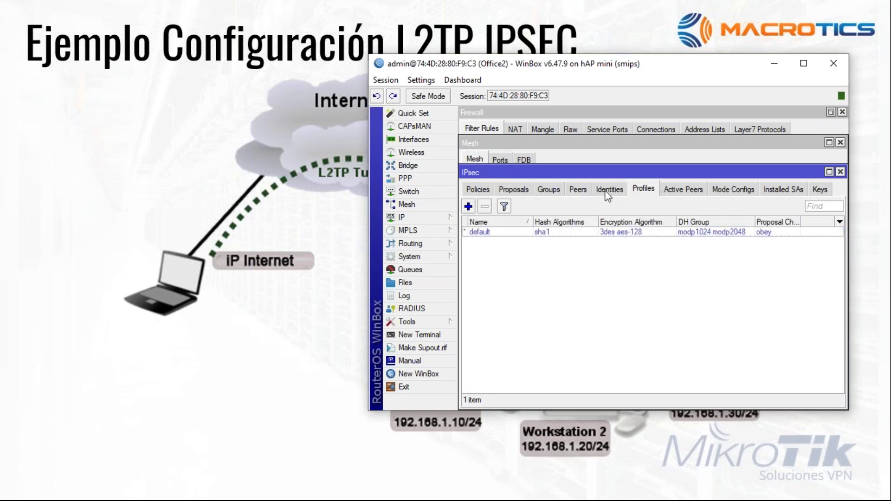
Browse back through the IPsec tabs to the Proposals list.
left_click(606, 195)
left_click(578, 190)
left_click(549, 190)
left_click(513, 191)
left_click(479, 190)
left_click(519, 189)
left_click(550, 190)
left_click(515, 190)
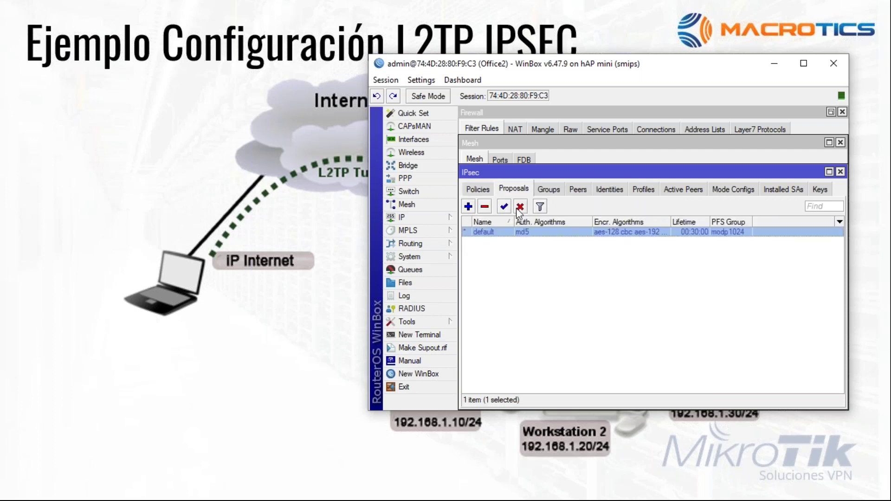
Inspect the default proposal (md5, aes-128 cbc, modp1024) and close it unchanged.
double_click(519, 232)
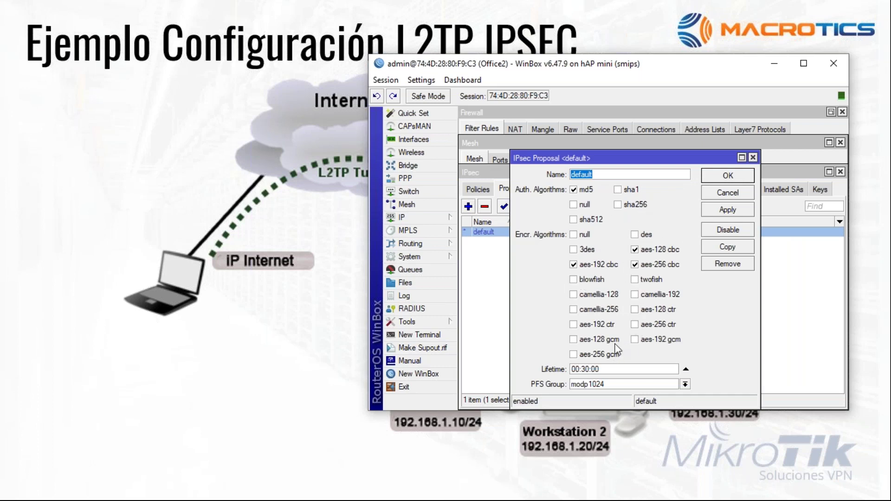
left_click(722, 197)
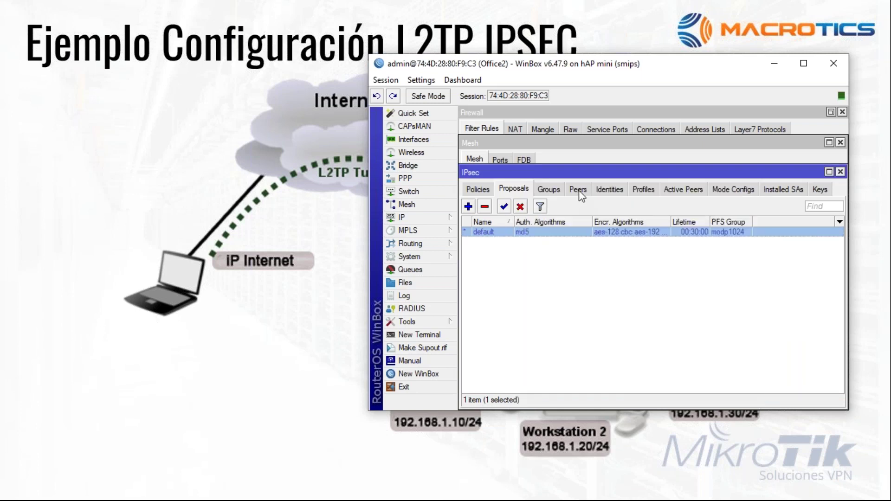
left_click(579, 191)
Select the macrotics peer and review the default profile's settings without changing them.
left_click(555, 235)
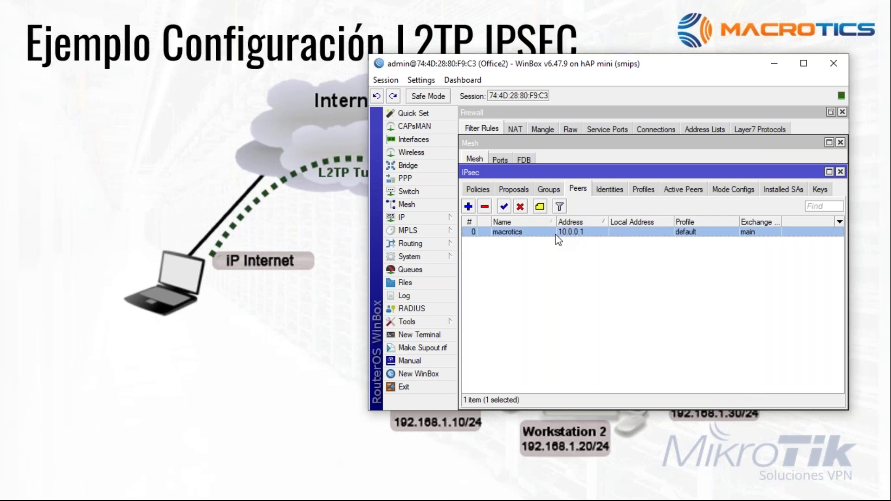
left_click(651, 189)
double_click(578, 232)
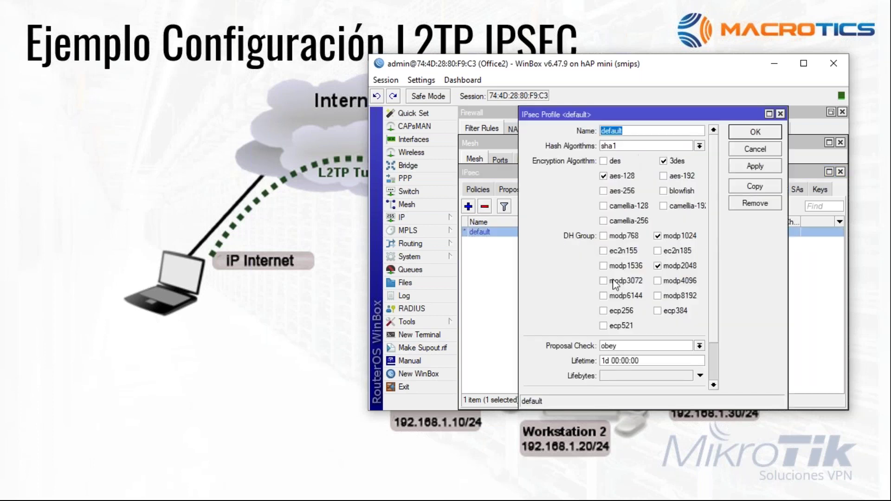
scroll(714, 240, "down", 3)
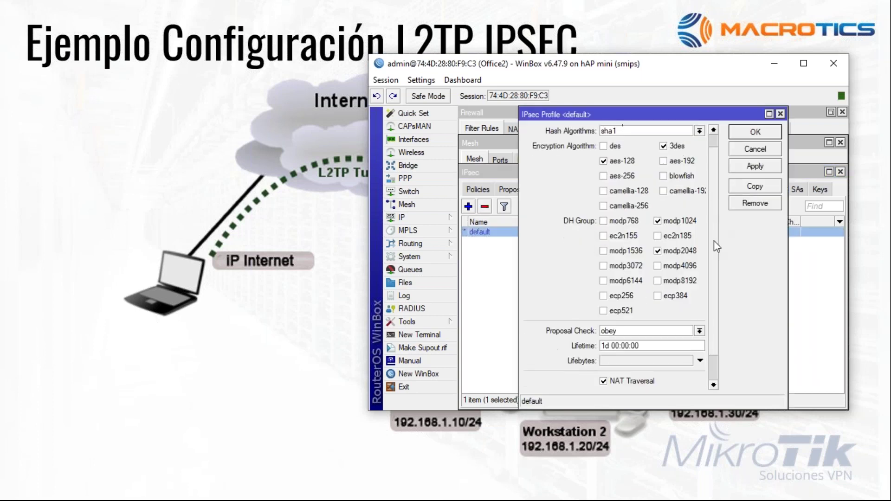
left_click(749, 151)
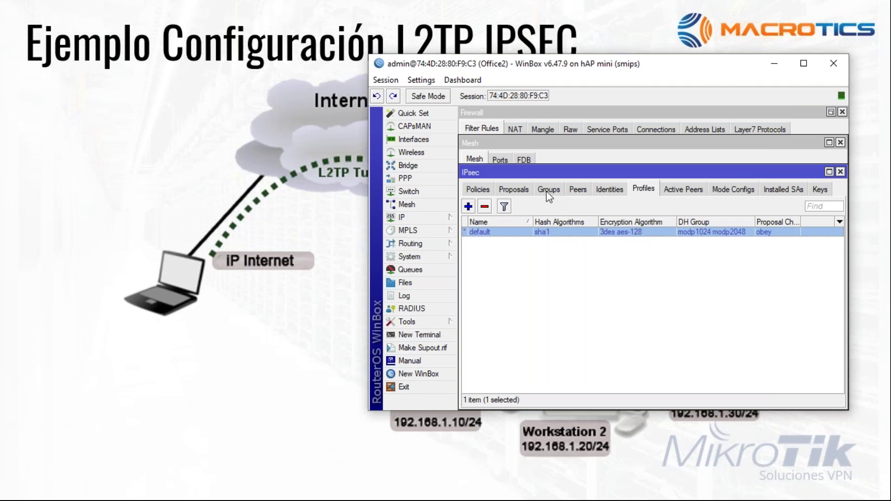
Browse the IPsec Policies, Proposals, Groups, Peers and Identities tabs.
left_click(486, 192)
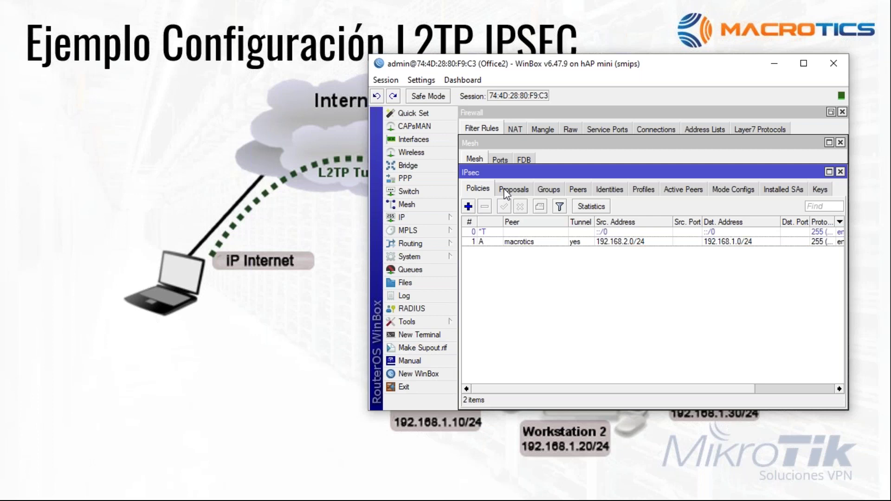
left_click(507, 191)
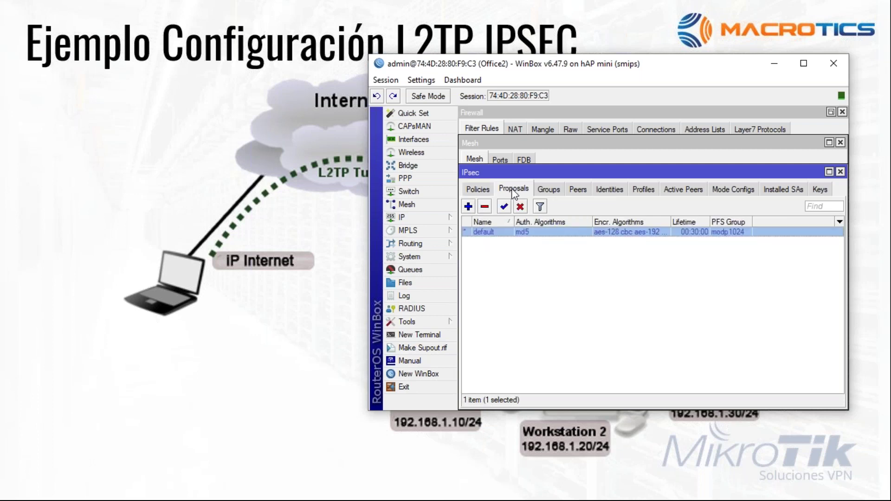
left_click(551, 191)
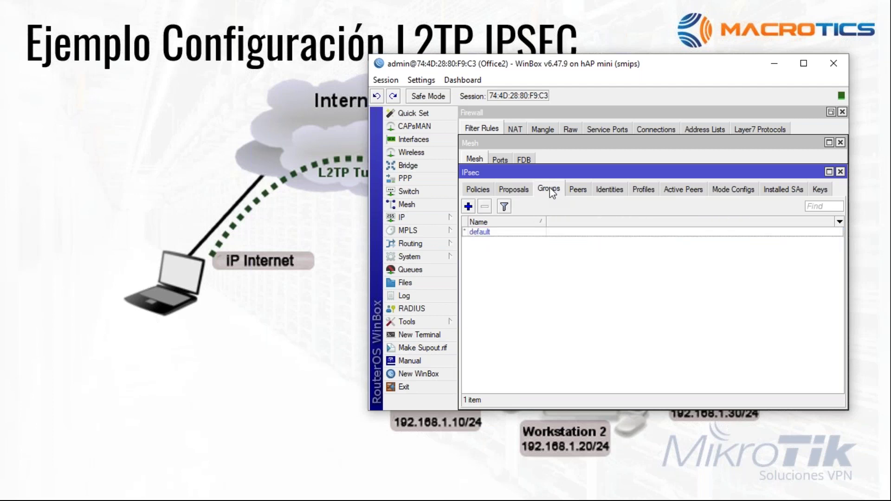
left_click(514, 189)
left_click(578, 190)
left_click(609, 190)
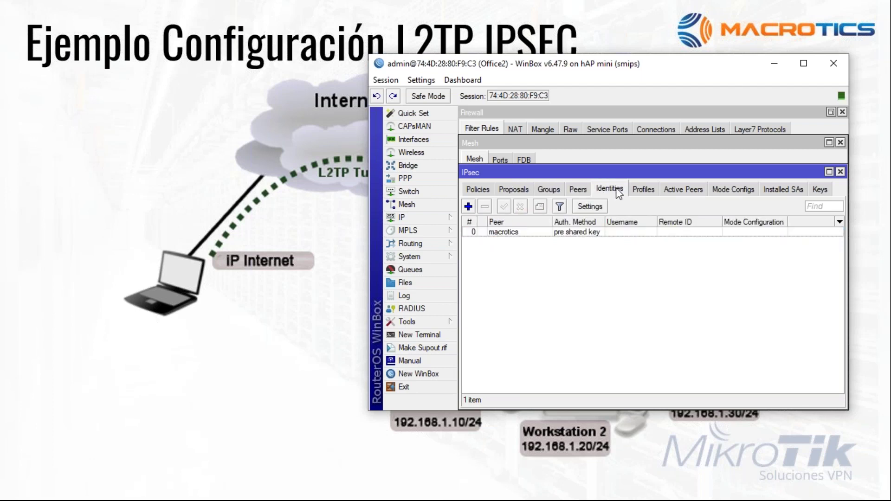
left_click(578, 189)
left_click(549, 190)
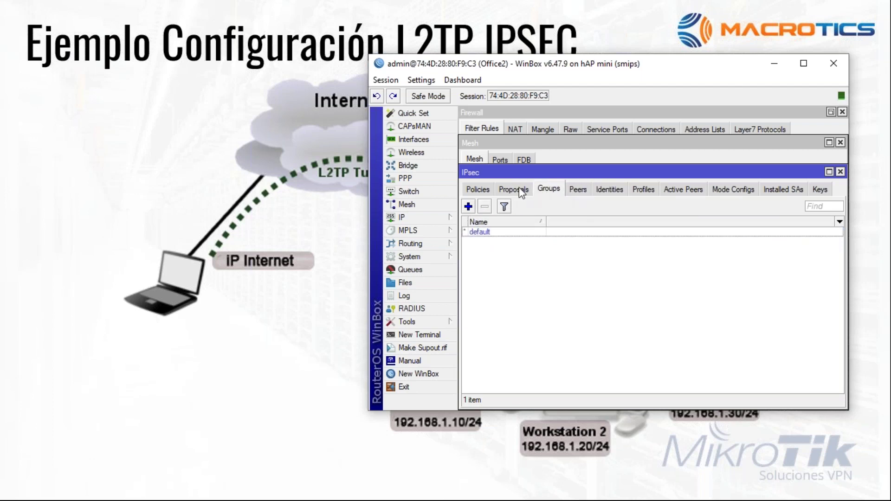
left_click(513, 190)
left_click(479, 189)
left_click(514, 189)
left_click(548, 189)
left_click(578, 190)
left_click(616, 191)
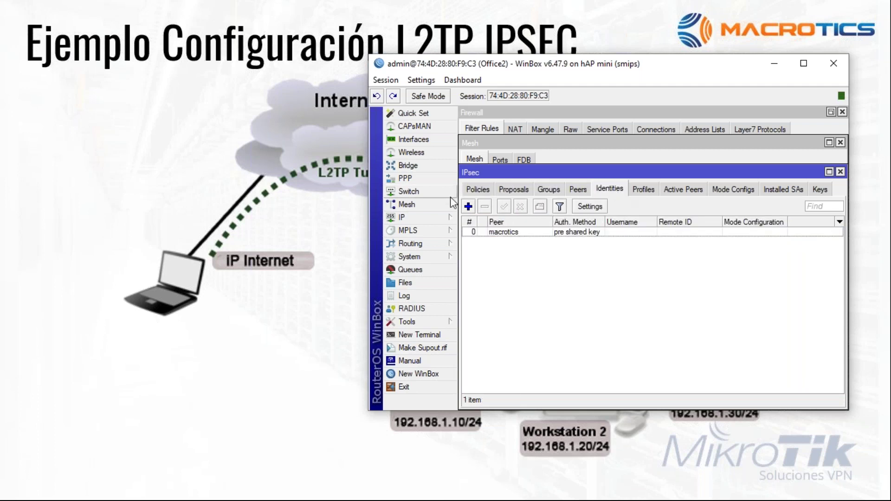
left_click(483, 188)
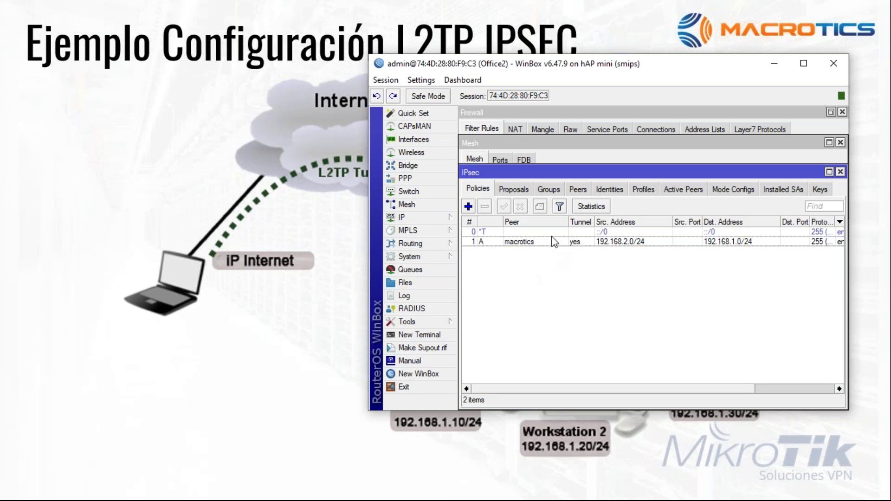
Compare the default proposal's algorithms with the default profile's algorithms.
left_click(519, 190)
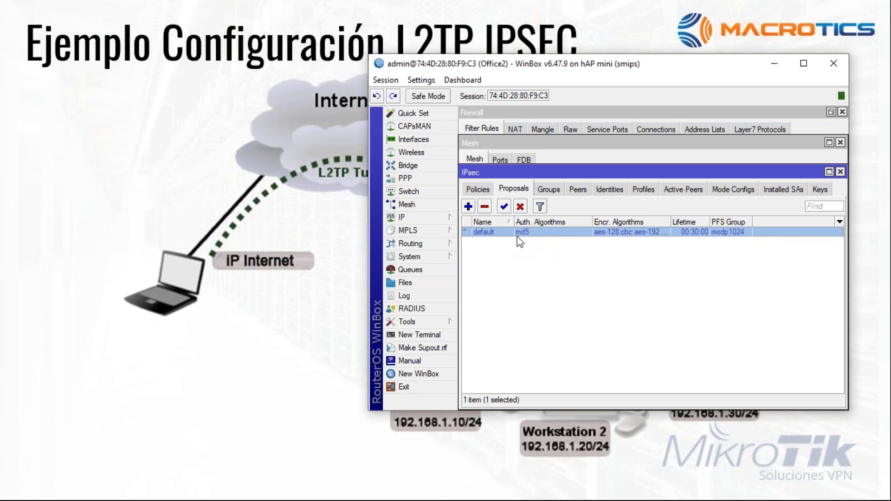
left_click(642, 193)
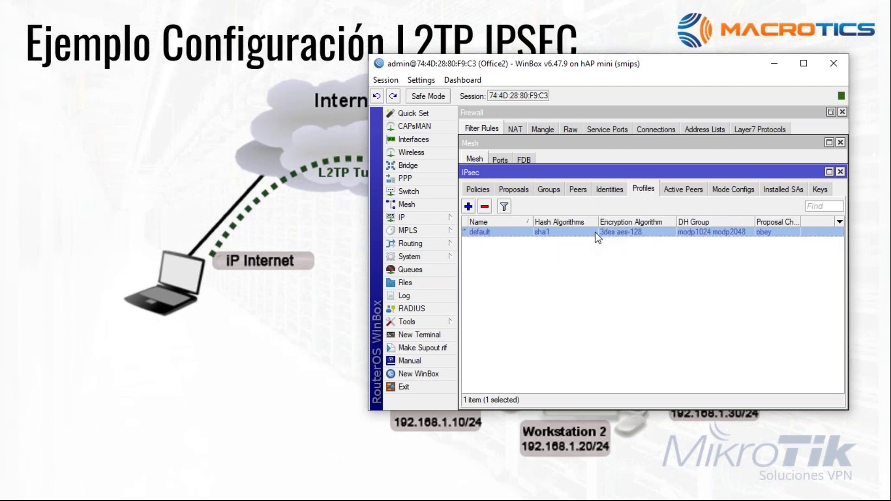
left_click(513, 194)
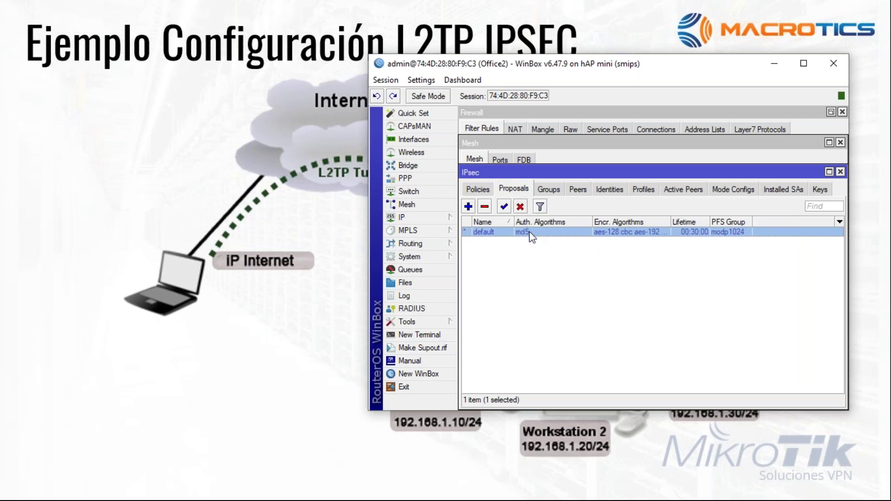
left_click(640, 191)
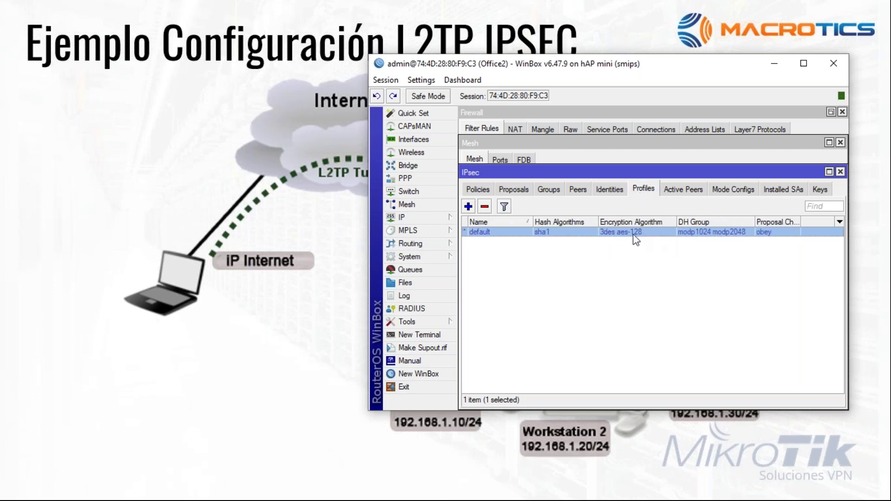
left_click(519, 191)
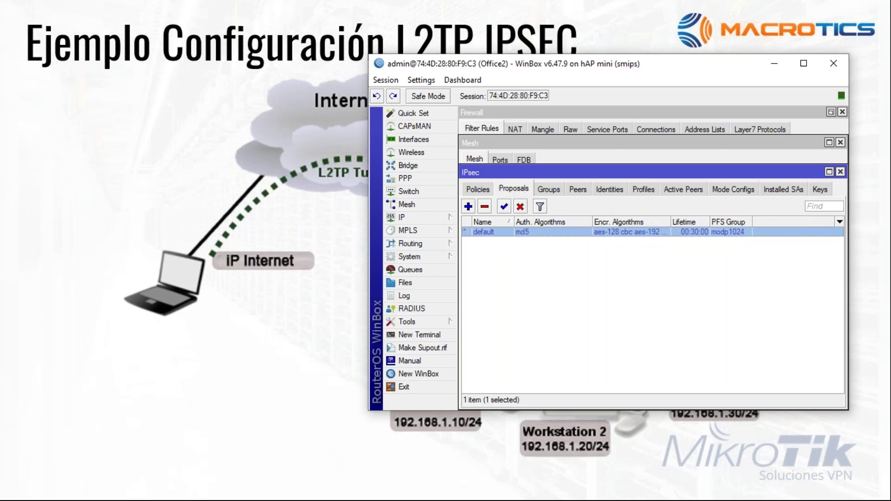
Close the IPsec, Mesh and Firewall windows.
left_click(841, 171)
left_click(841, 142)
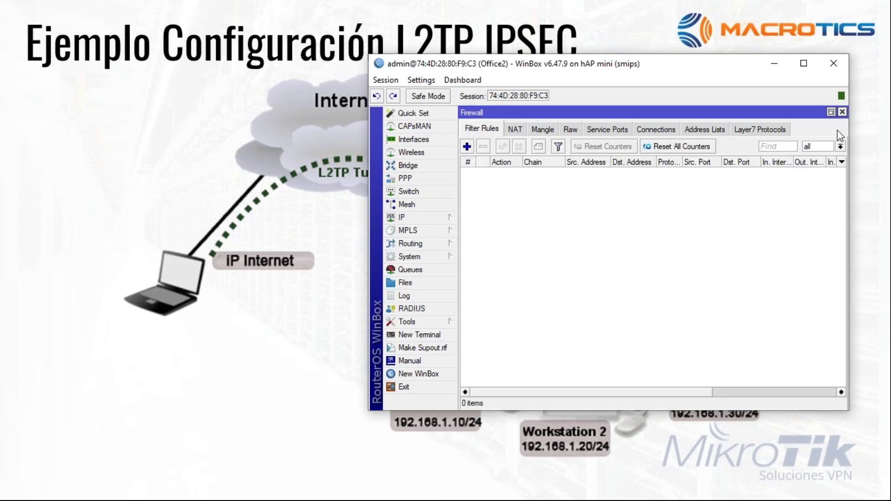
left_click(841, 113)
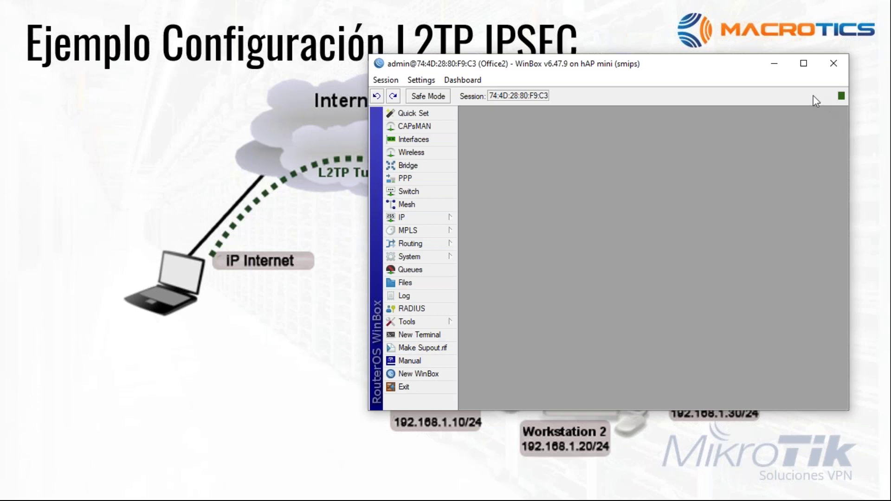
Minimize Office2's session to show the L2TP IPSEC diagram, then switch back to Office1's WinBox.
left_click(775, 65)
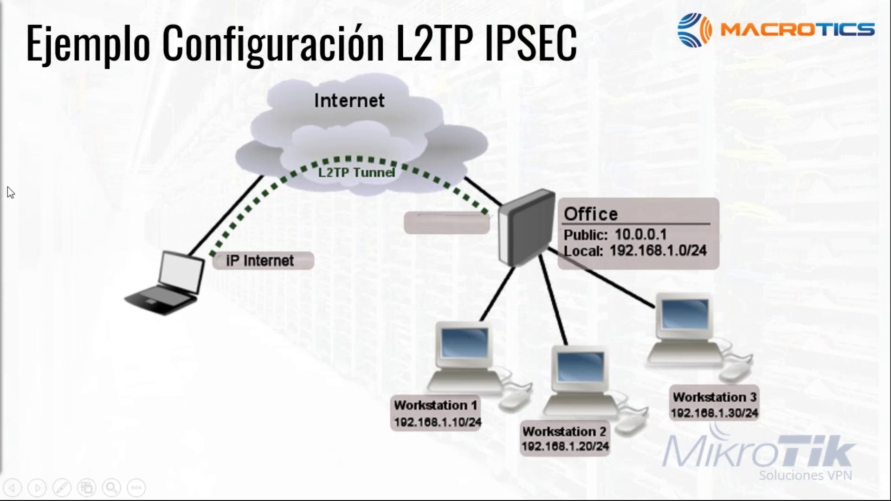
key("alt+Tab")
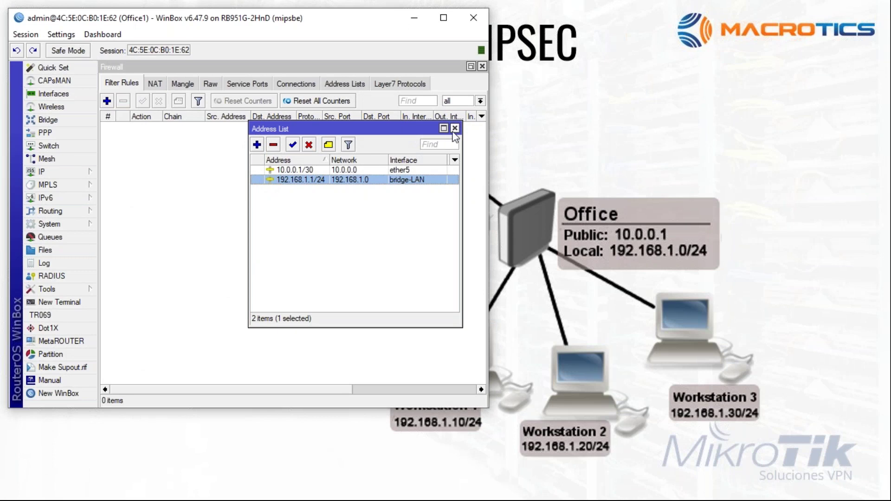
Close the Address List and delete the macrotics policy from Office1's IPsec policies.
left_click(455, 128)
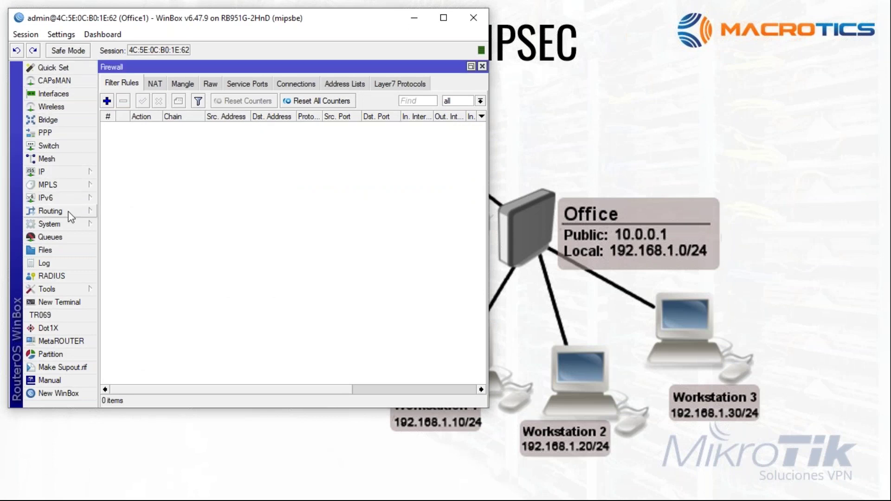
left_click(73, 172)
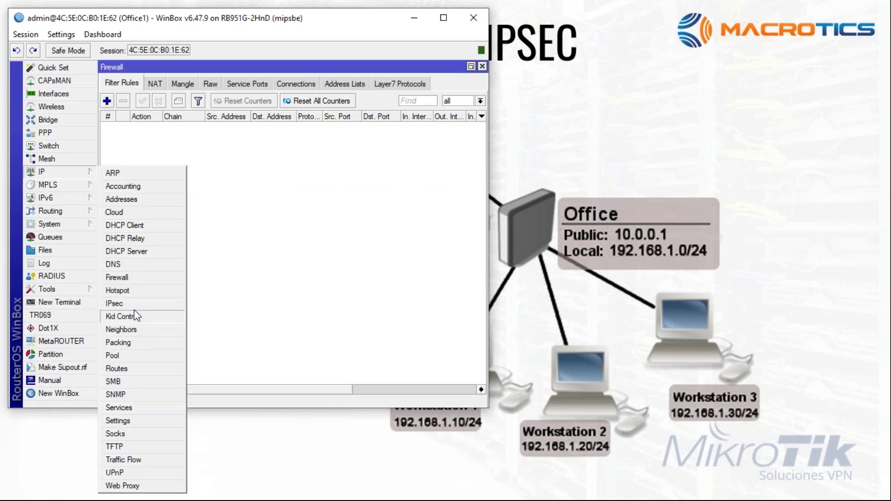
left_click(114, 303)
left_click(121, 83)
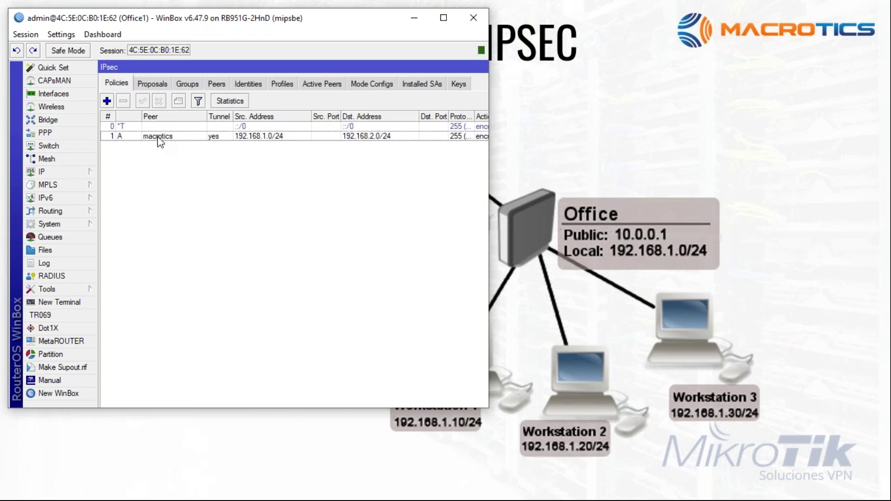
left_click(157, 137)
left_click(123, 101)
Delete the macrotics peer from Office1's IPsec peers.
left_click(152, 83)
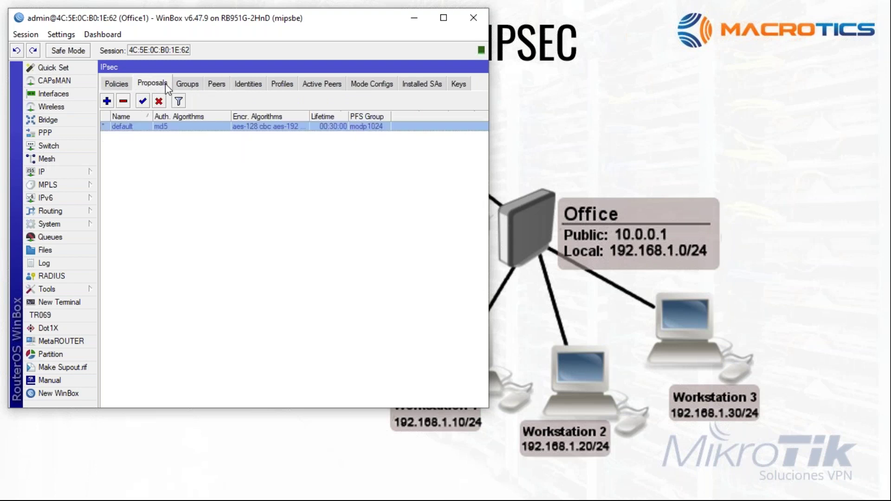
left_click(187, 84)
left_click(216, 84)
left_click(153, 129)
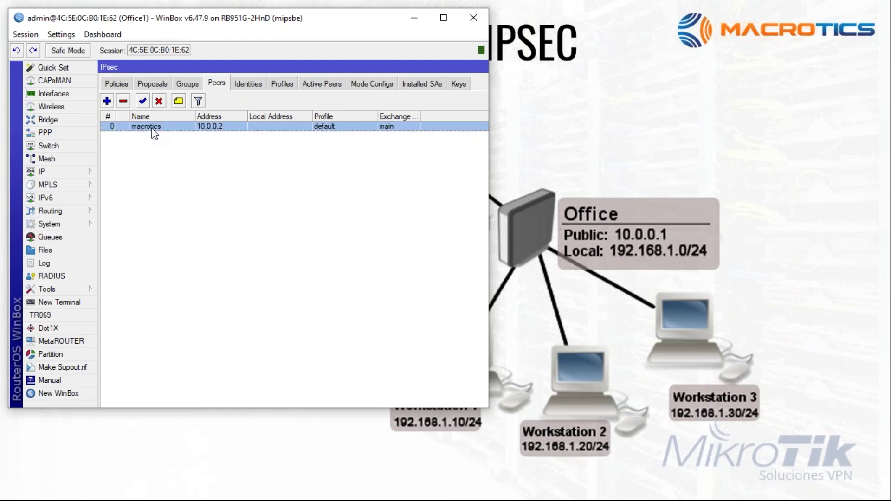
left_click(123, 101)
Delete Office1's leftover pre-shared-key identity, then bring up the Office2 session.
left_click(248, 83)
left_click(151, 136)
left_click(123, 101)
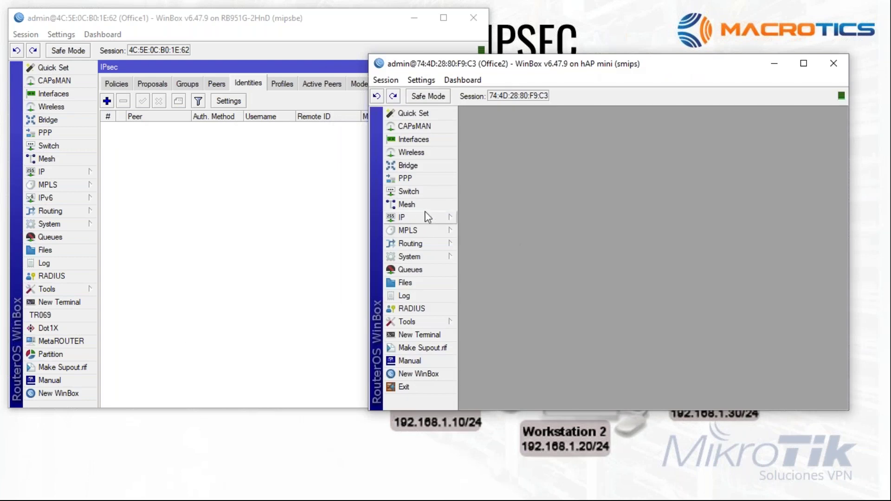
left_click(420, 218)
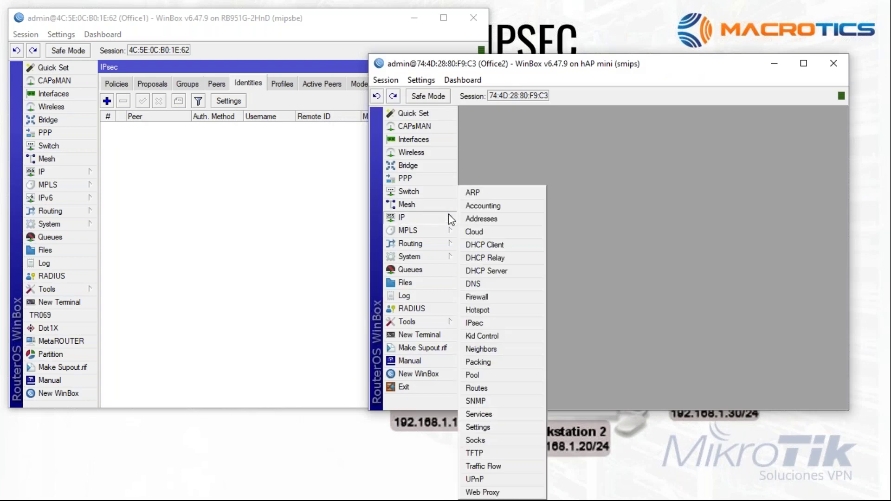
Delete the macrotics policy from Office2's IPsec policies.
left_click(517, 325)
left_click(478, 188)
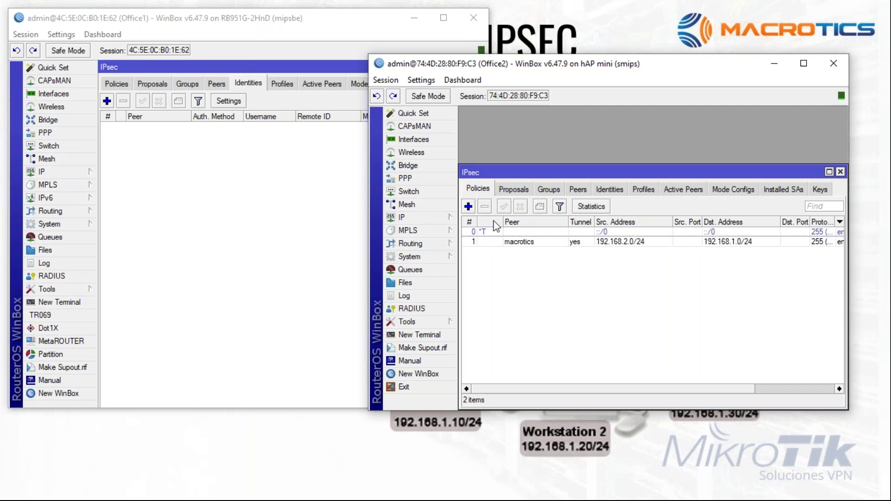
left_click(497, 243)
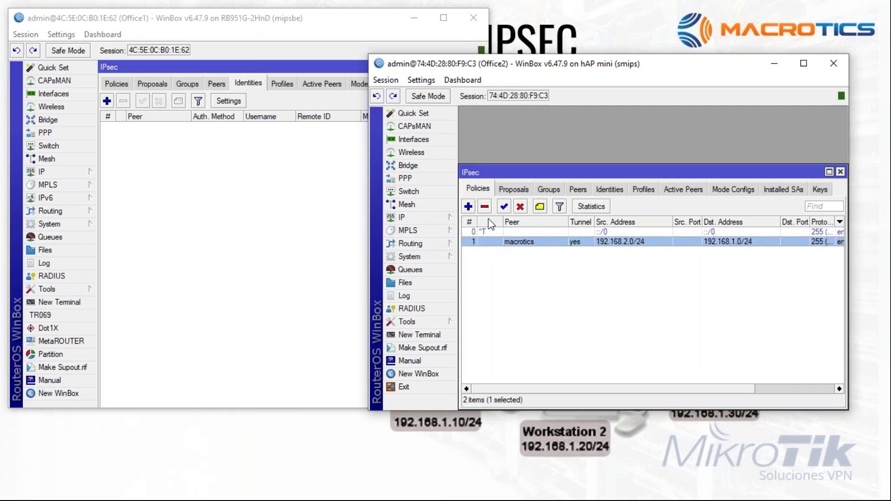
left_click(513, 188)
Set Office2's default proposal to sha1 authentication instead of md5, then apply and confirm.
left_click(550, 190)
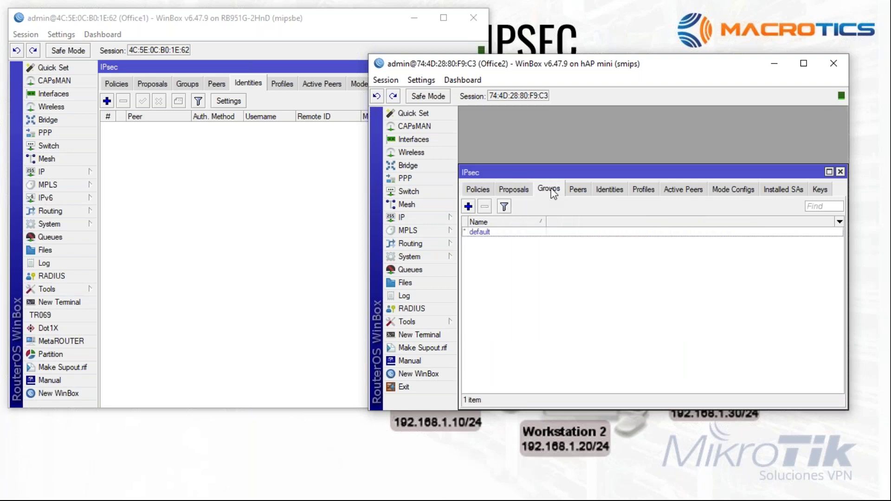
left_click(514, 190)
double_click(529, 232)
left_click(618, 190)
left_click(573, 189)
left_click(724, 210)
left_click(726, 179)
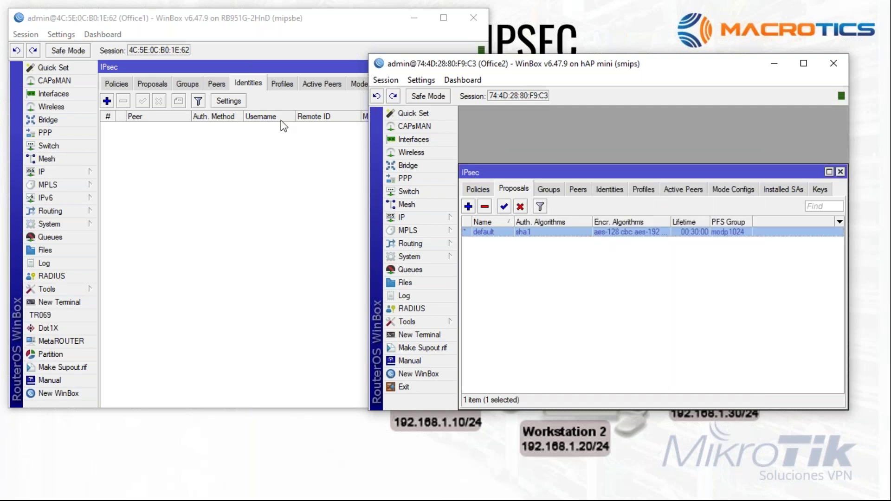
Open the default proposal in Office1's IPsec Proposals list.
left_click(155, 83)
left_click(173, 135)
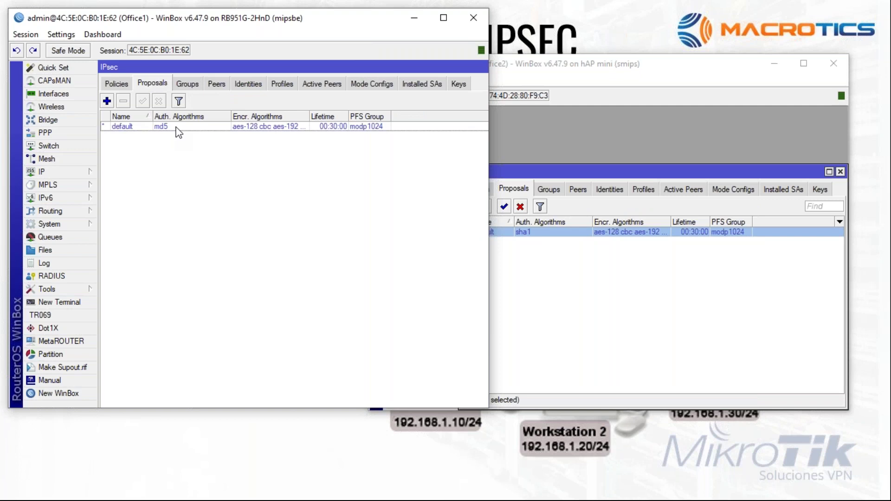
double_click(174, 126)
Check sha1 in Office1's default proposal, save it, and return to the Office2 session.
left_click(344, 187)
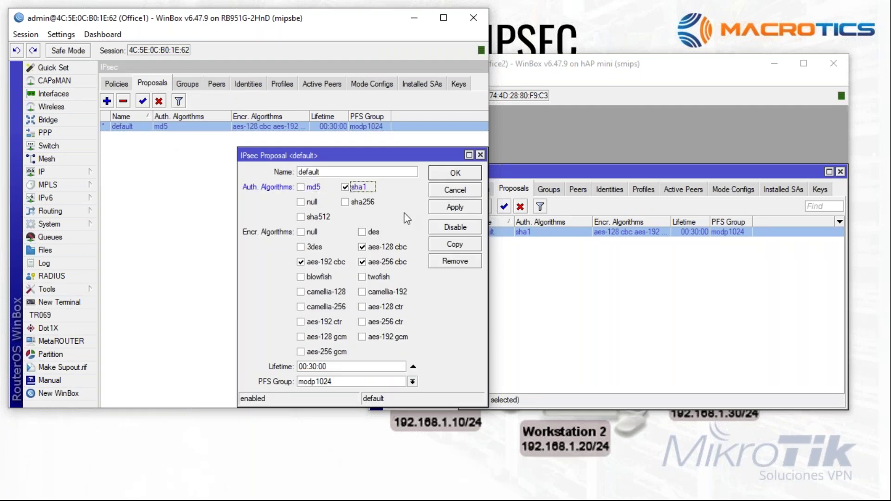
left_click(449, 176)
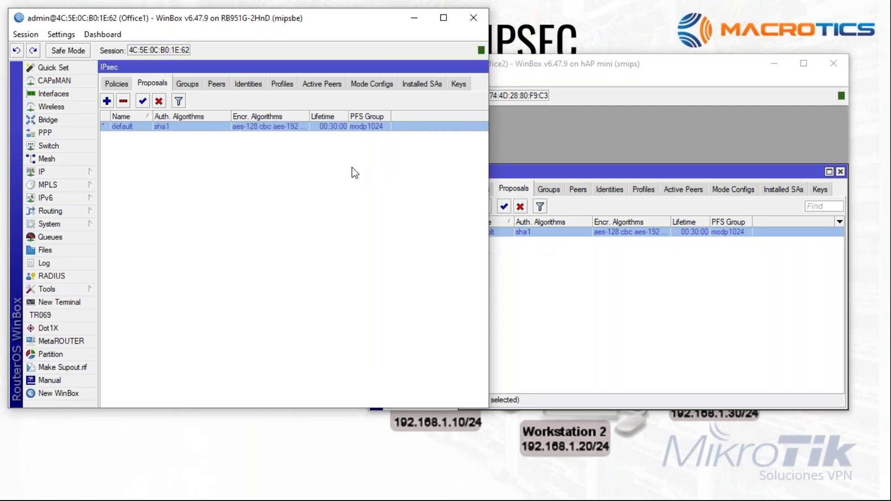
left_click(558, 234)
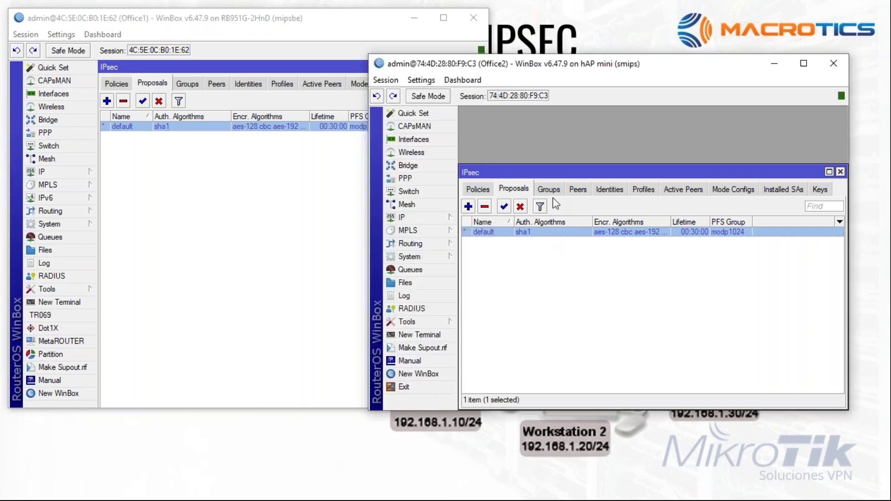
Review Office1's groups, peers, identities, profiles and active peers to confirm they're empty.
left_click(188, 85)
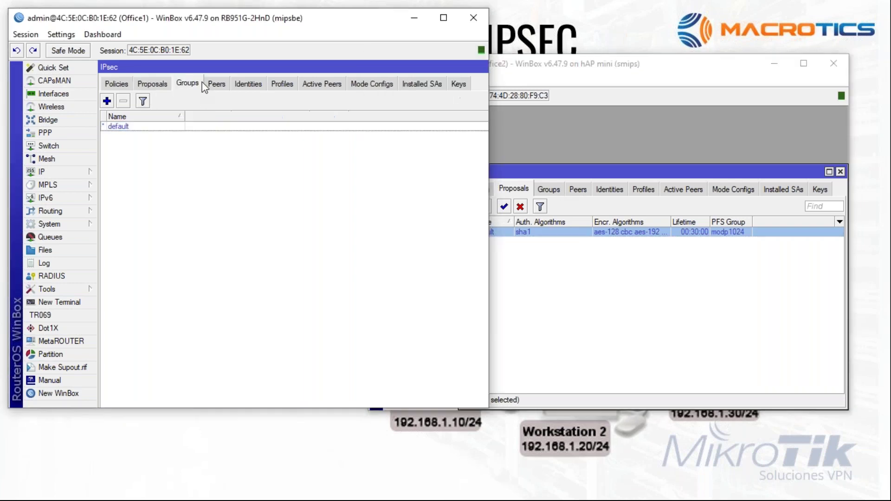
left_click(215, 84)
left_click(255, 85)
left_click(282, 85)
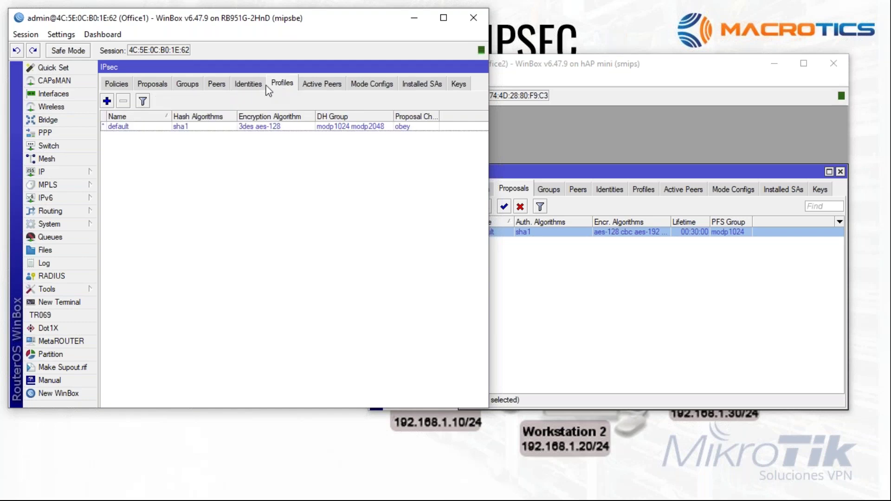
left_click(319, 84)
Delete the macrotics peer and the unknown identity on Office2.
left_click(549, 189)
left_click(578, 189)
left_click(506, 232)
left_click(484, 206)
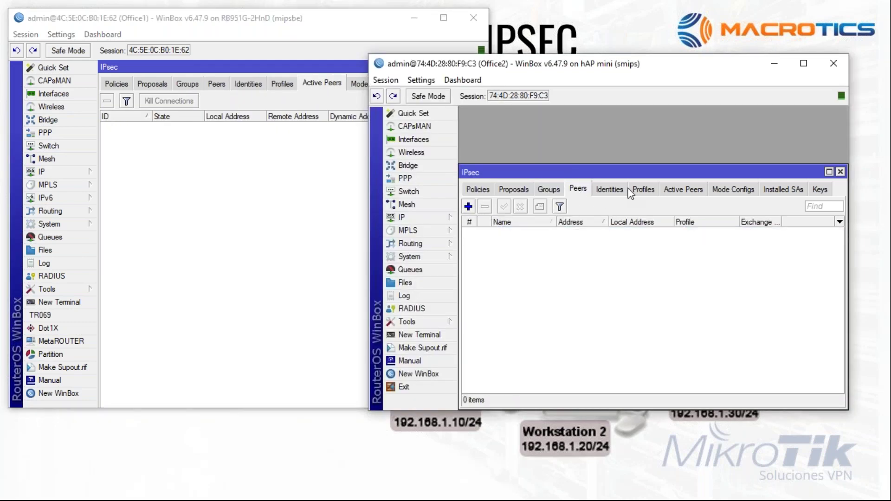
left_click(609, 189)
left_click(499, 242)
left_click(485, 206)
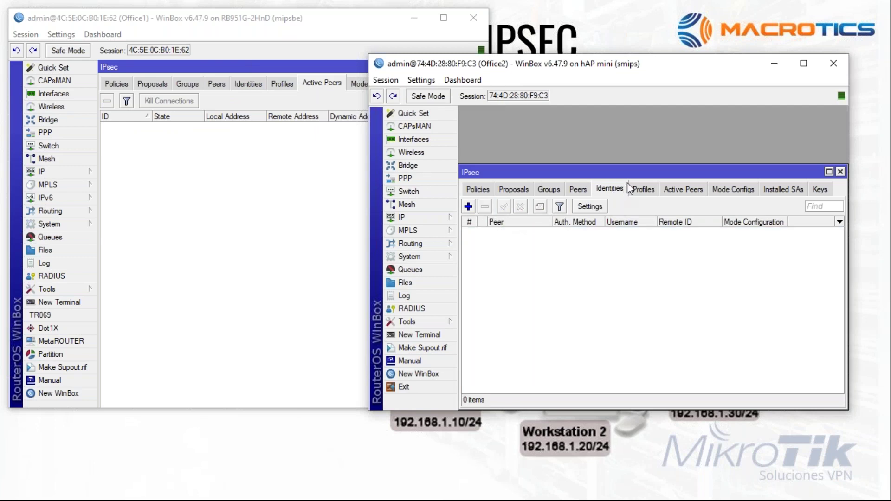
Review Office2's profiles, active peers, mode configs and groups, confirming only the default policy remains.
left_click(642, 194)
left_click(677, 194)
left_click(718, 193)
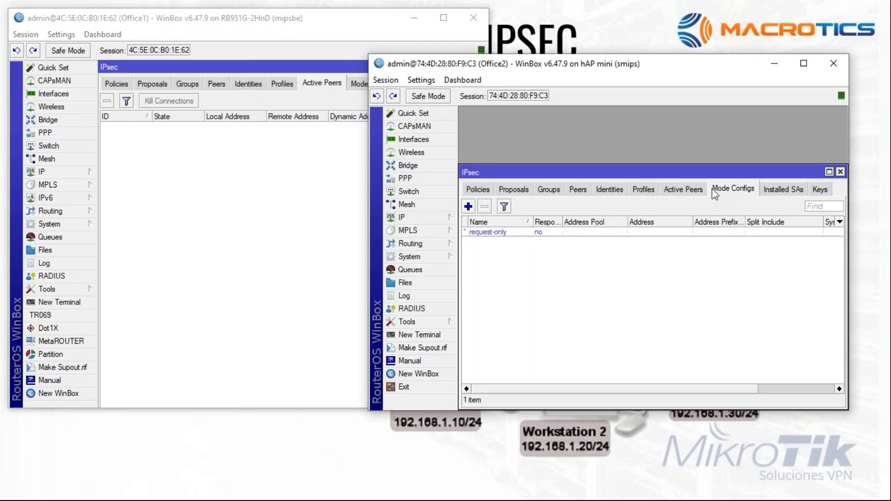
left_click(678, 192)
left_click(609, 190)
left_click(578, 190)
left_click(549, 189)
left_click(481, 190)
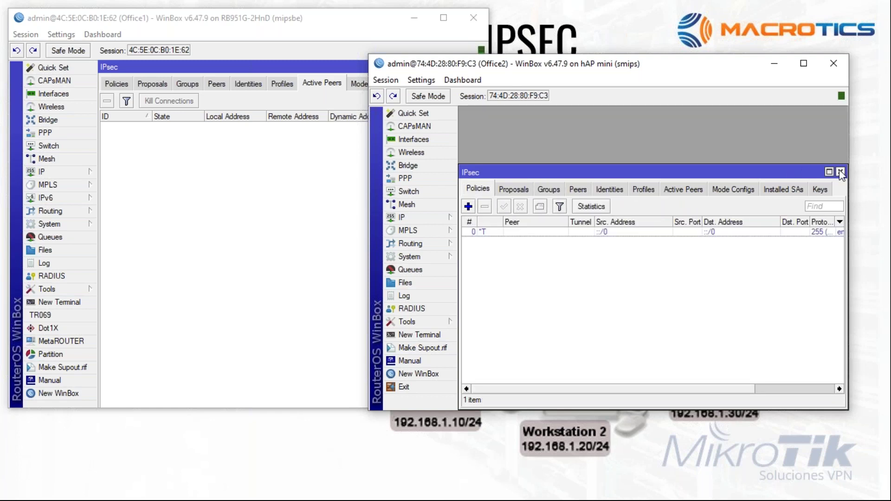
Confirm Office2's proposal uses sha1 with empty peers and identities, then close its IPsec window.
left_click(517, 188)
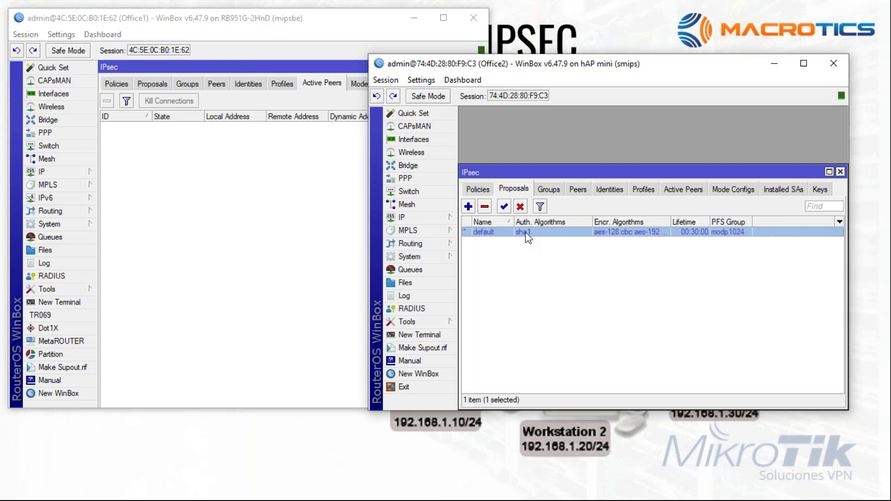
left_click(548, 191)
left_click(586, 188)
left_click(609, 190)
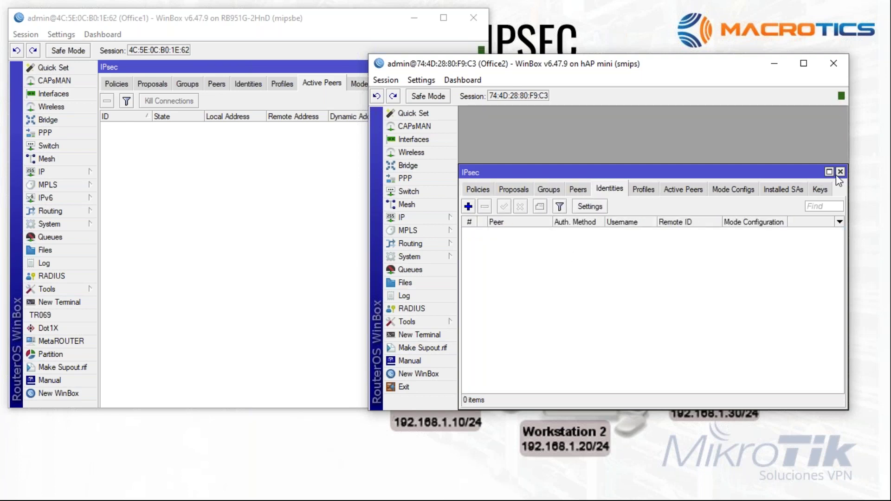
left_click(840, 172)
left_click(288, 141)
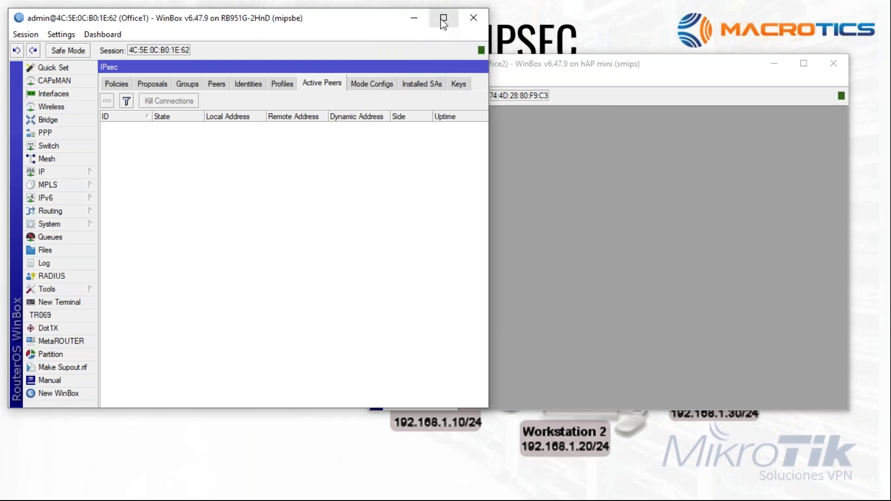
Minimize the Office2 session and clear Office1's window away to reveal the 'Ejemplo Configuración L2TP IPSEC' slide.
left_click(603, 72)
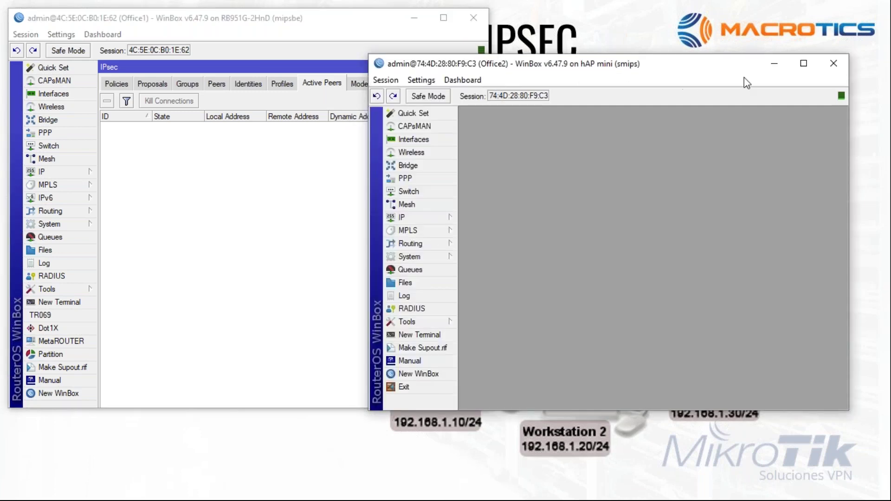
left_click(774, 65)
left_click_drag(260, 19, 496, 65)
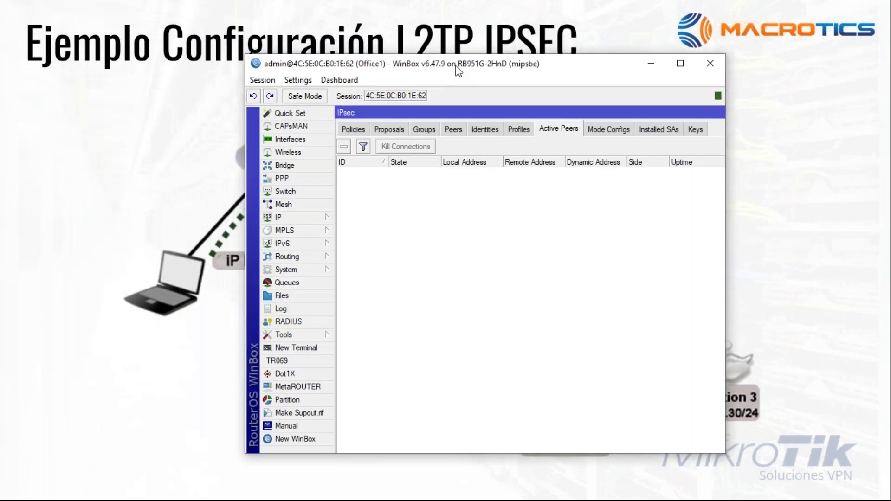
left_click(681, 64)
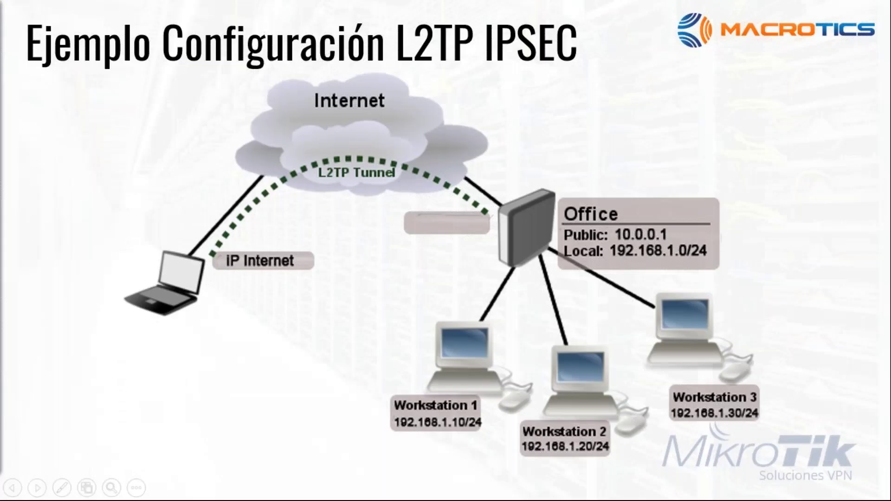
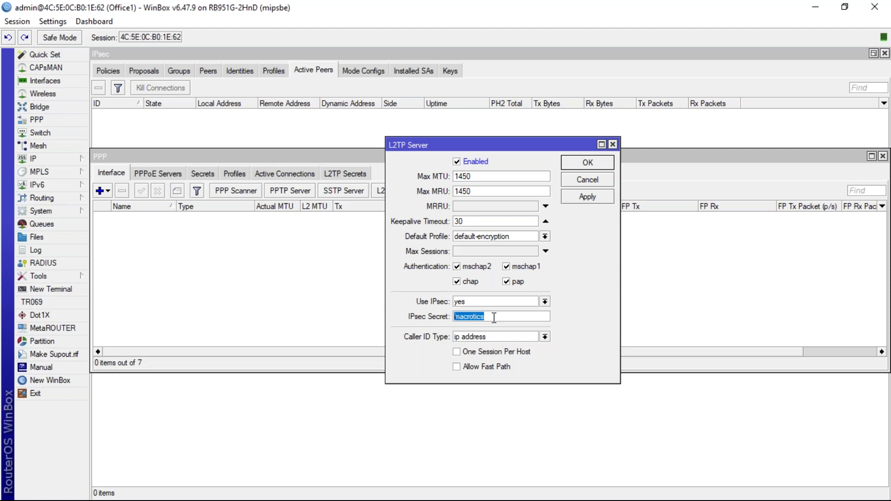
Select the whole IPsec secret value in the L2TP Server settings.
left_click(496, 318)
double_click(499, 317)
left_click(498, 317)
double_click(498, 317)
left_click_drag(500, 317, 441, 317)
left_click(506, 315)
left_click_drag(505, 314, 436, 316)
left_click(490, 316)
left_click_drag(490, 316, 442, 318)
left_click(495, 316)
left_click_drag(495, 316, 453, 318)
left_click(497, 316)
left_click(507, 316)
left_click_drag(507, 316, 454, 318)
left_click(495, 317)
Apply and save the L2TP Server settings, then show the PPP Secrets list.
left_click(587, 198)
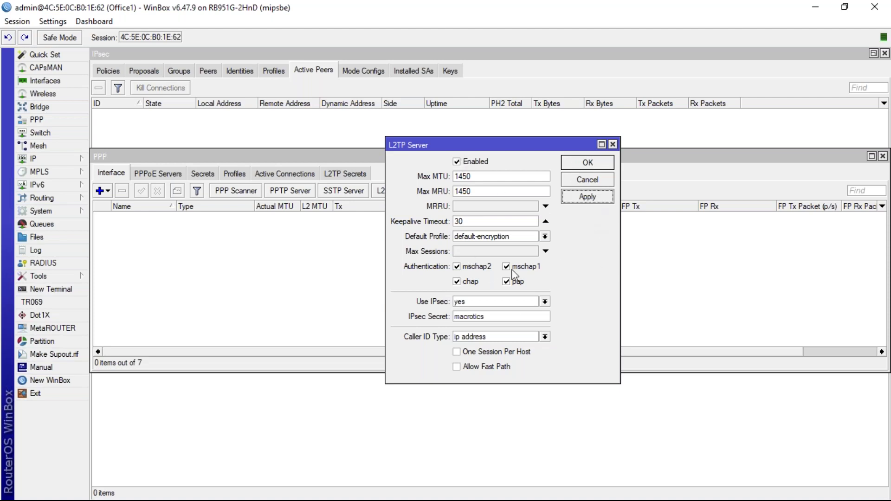
left_click(592, 163)
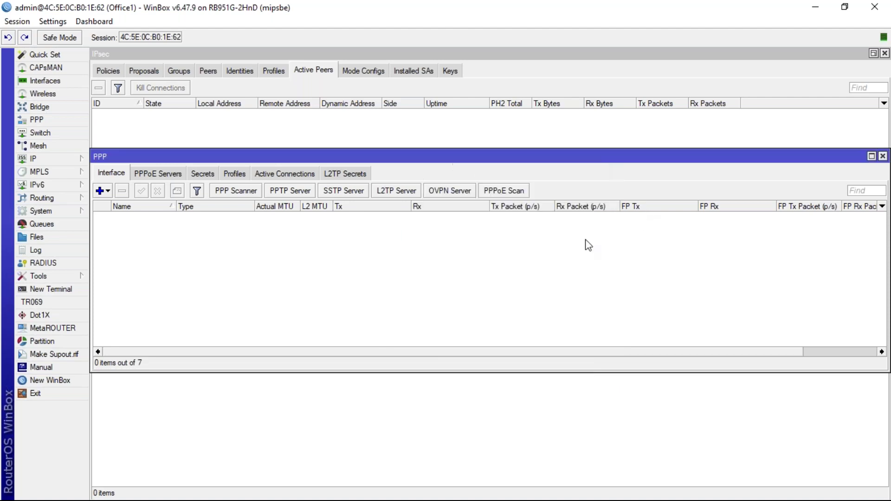
left_click(405, 194)
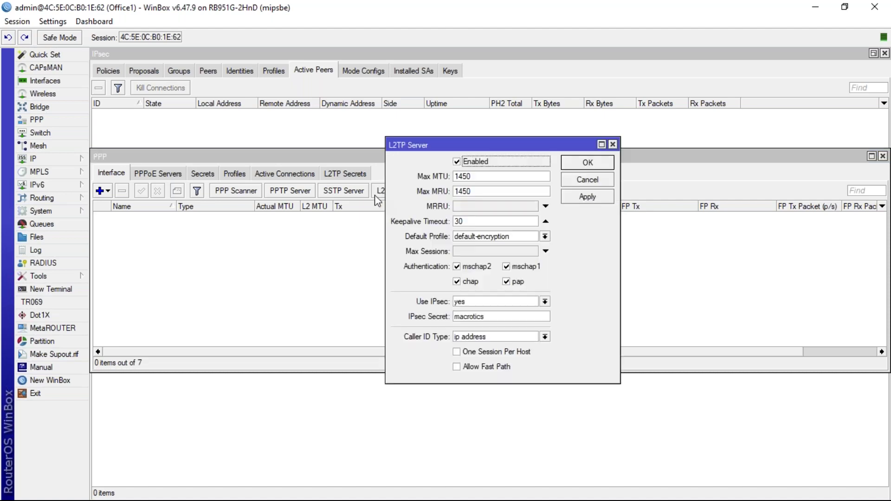
left_click(571, 168)
left_click(203, 173)
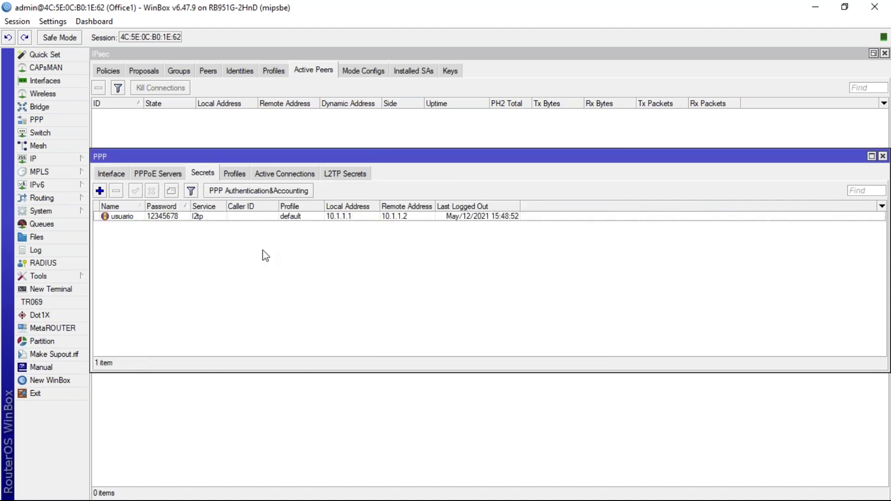
Delete the existing usuario PPP secret.
double_click(144, 217)
left_click(586, 181)
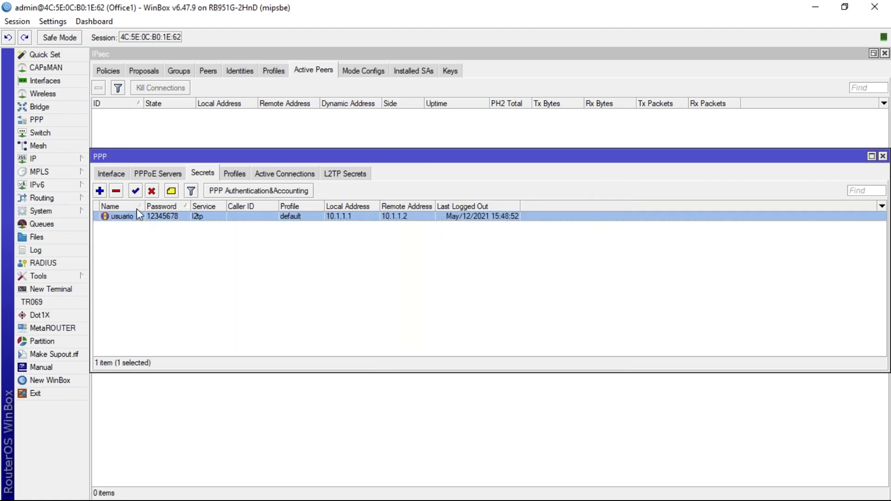
key("Delete")
Add a new PPP secret and enter its username and password.
left_click(99, 191)
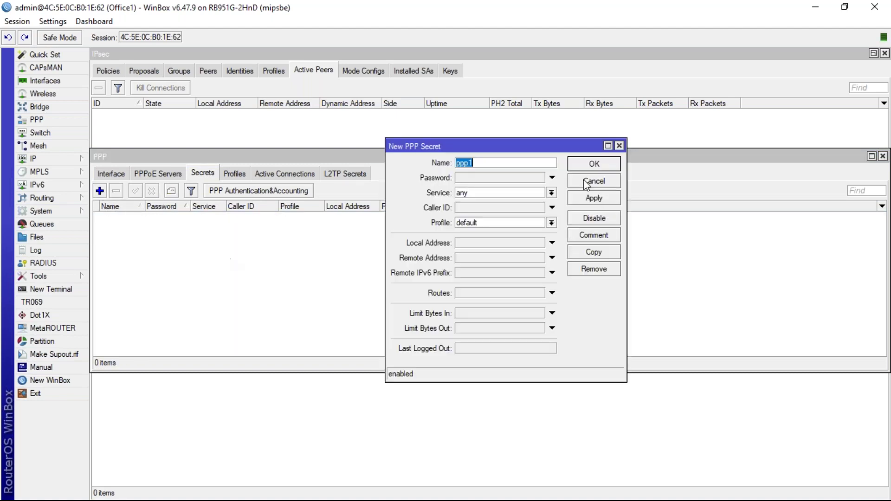
type("u")
key("BackSpace")
type("miguel")
key("Tab")
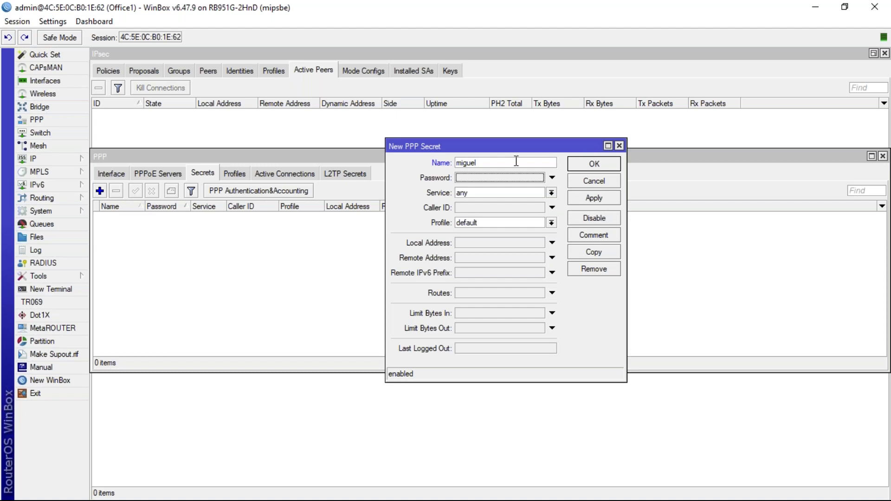
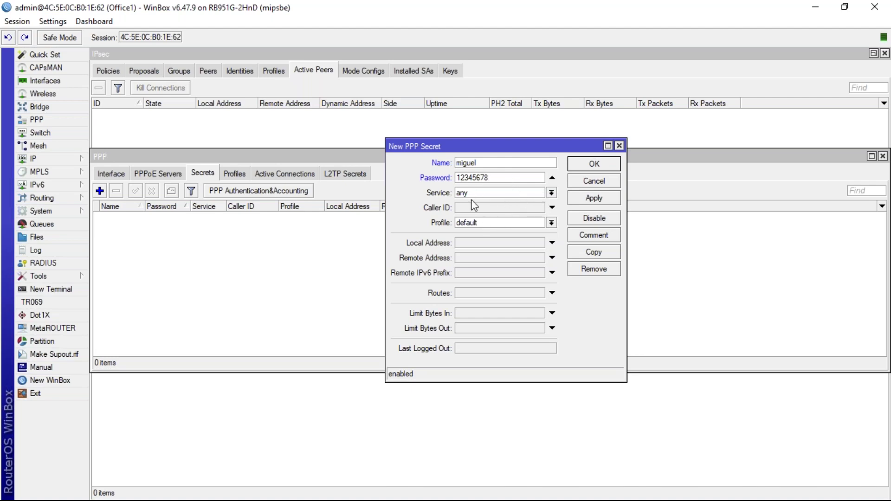
Restrict the new secret's service to l2tp.
left_click(551, 193)
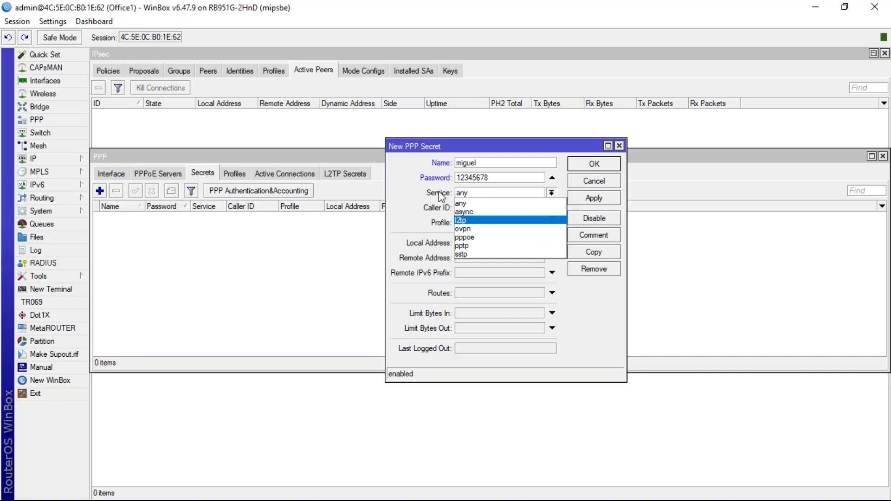
left_click(468, 204)
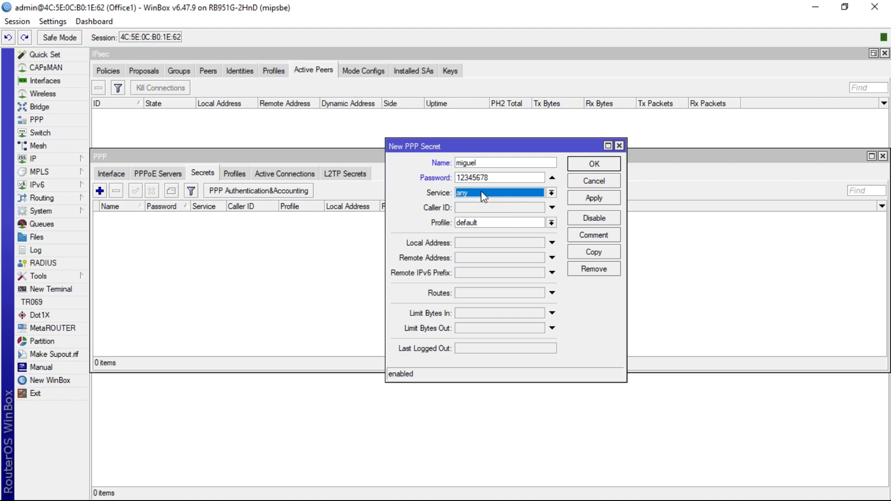
left_click(481, 192)
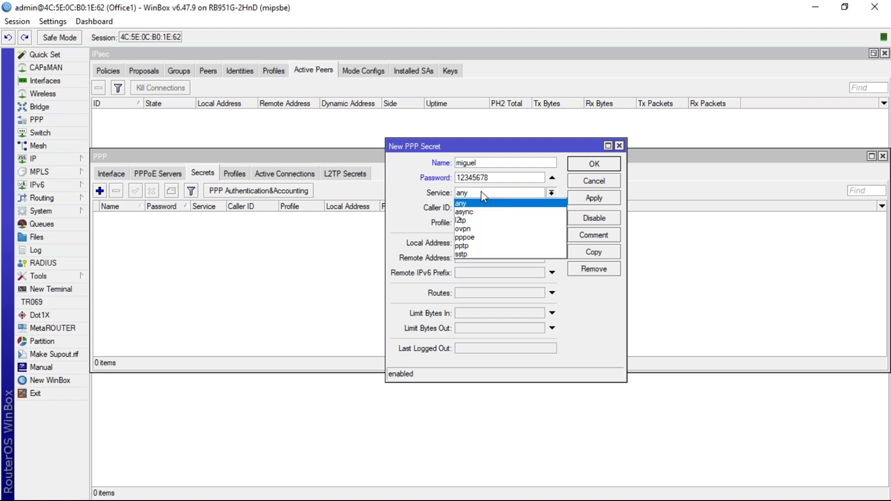
left_click(479, 221)
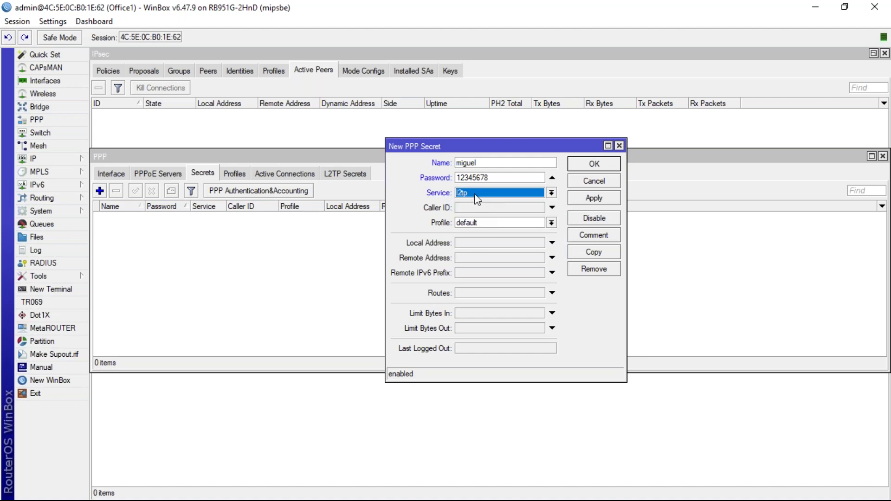
Select the local address value in the new secret form.
left_click(493, 245)
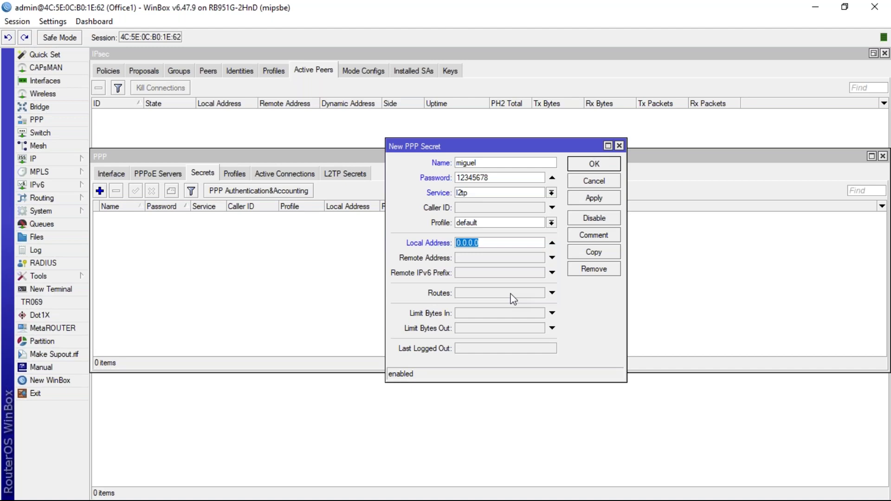
left_click_drag(505, 145, 507, 191)
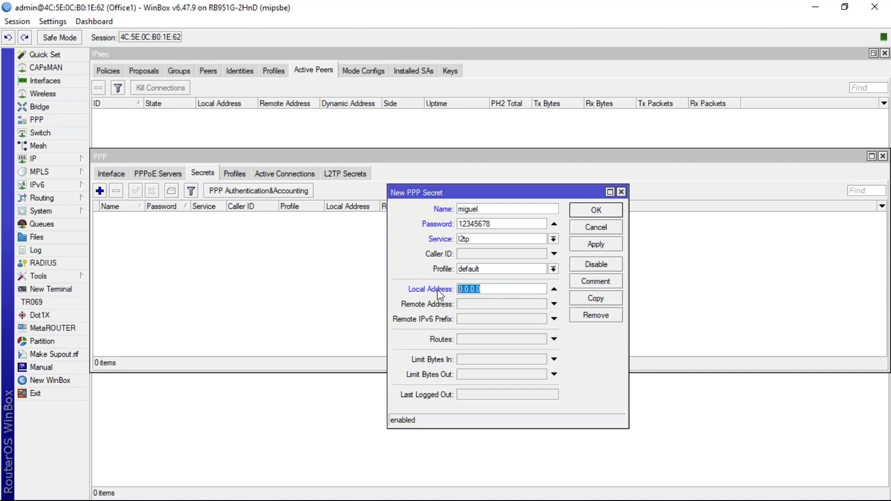
left_click(491, 289)
left_click_drag(493, 289, 443, 289)
left_click(486, 307)
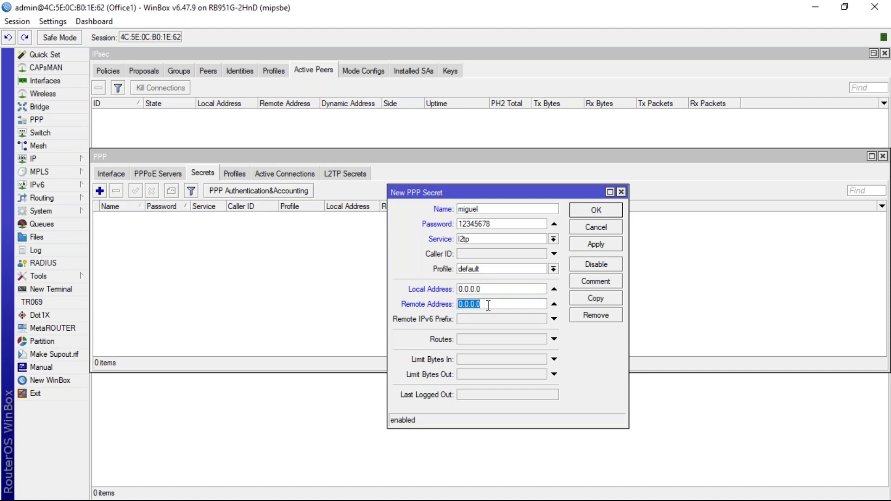
left_click(492, 290)
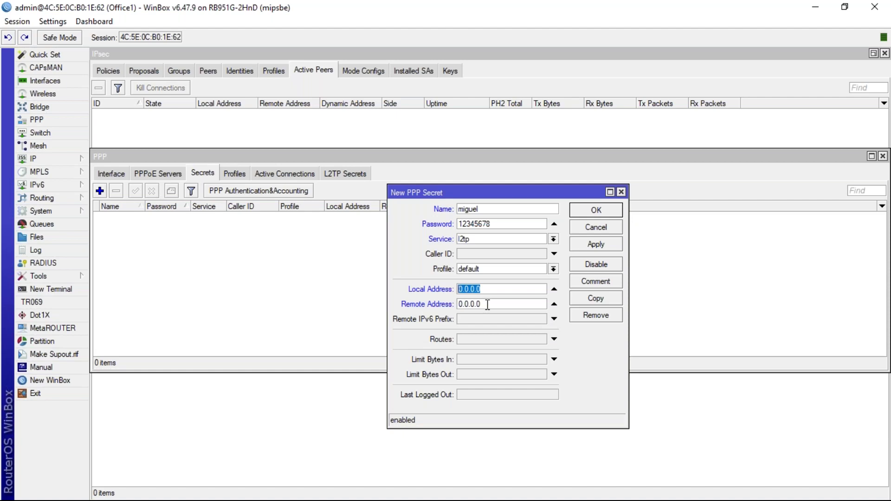
left_click(41, 159)
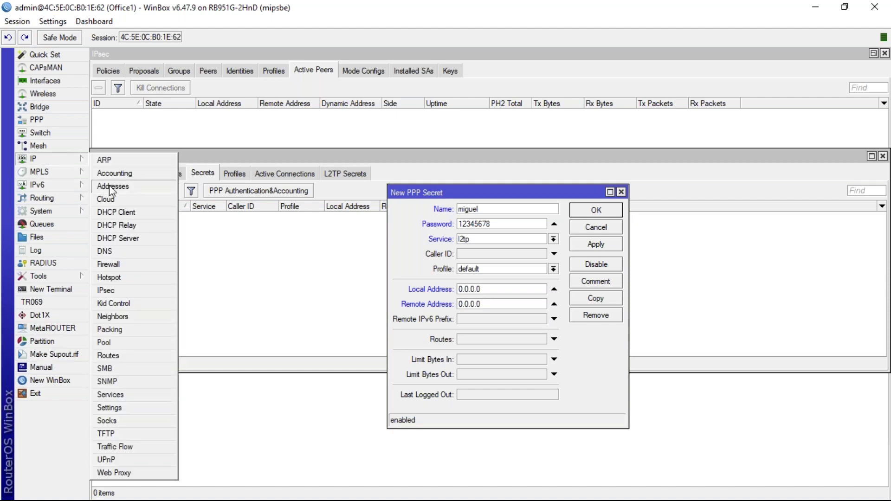
Check the IP address list, then set local address 172.16.50.1 and remote address 172.16.50.2.
left_click(114, 188)
left_click_drag(382, 116, 265, 138)
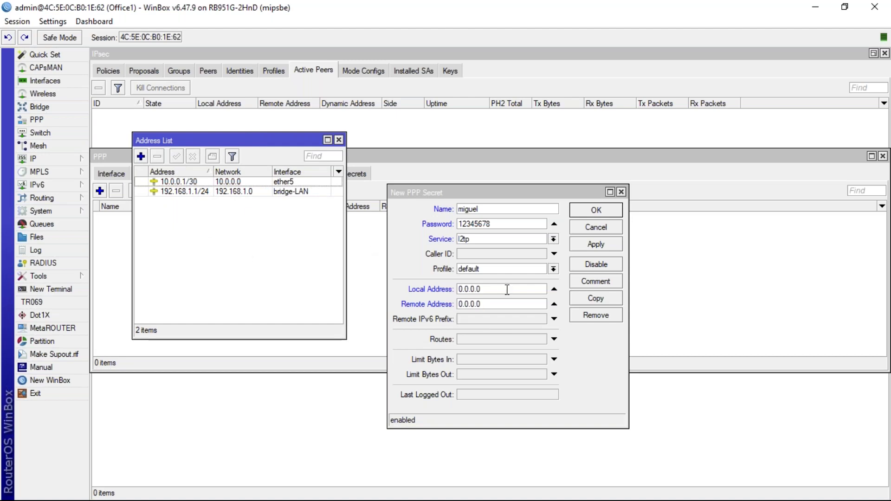
left_click(434, 289)
type("17")
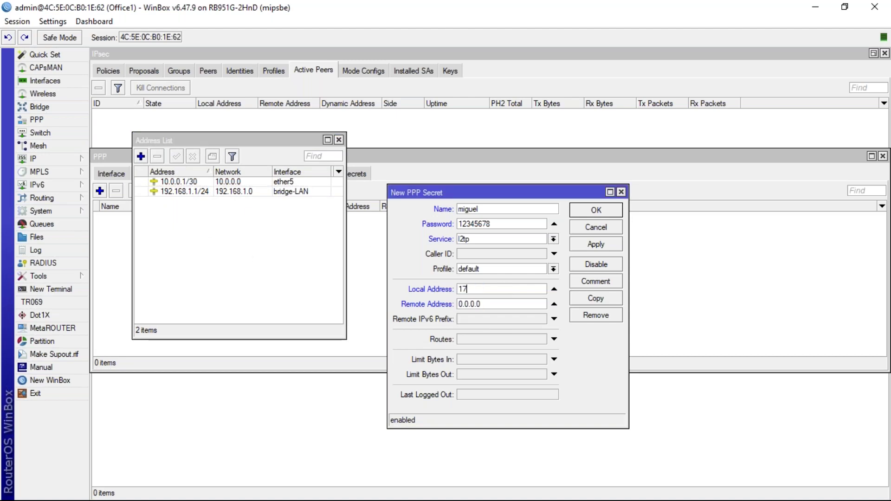
type("2.16.50.1")
double_click(490, 305)
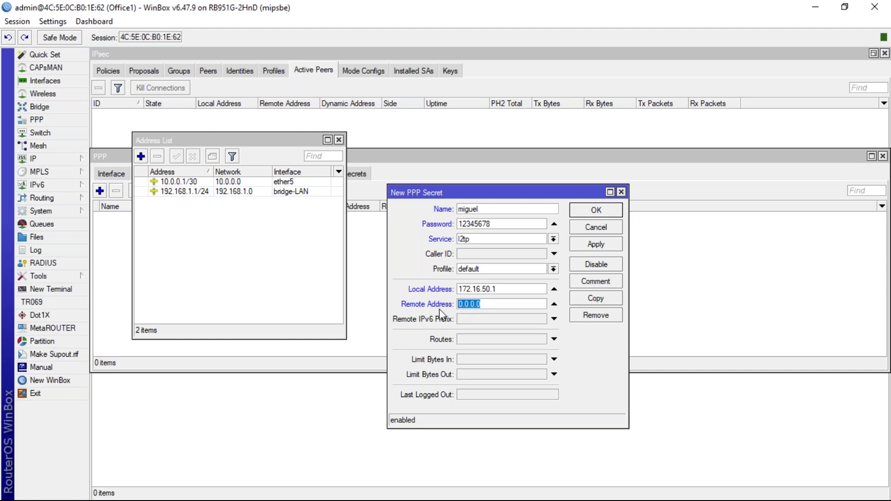
type("172.16.50.2")
left_click(495, 288)
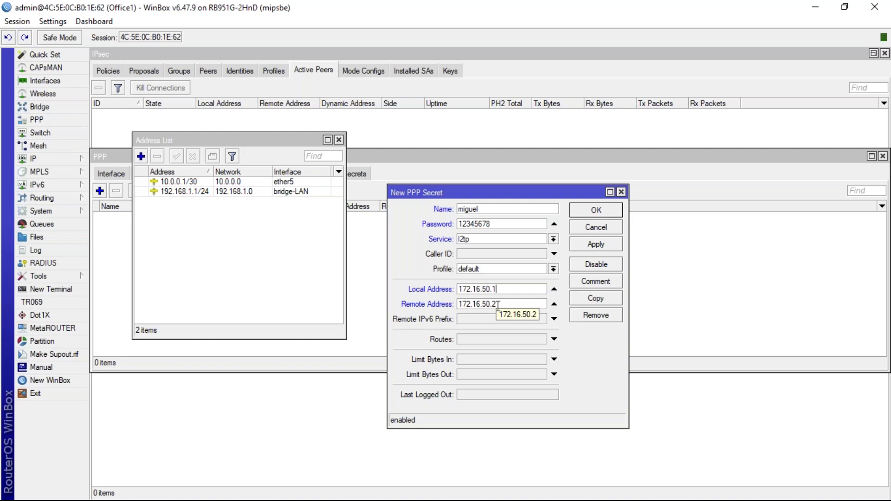
left_click(338, 140)
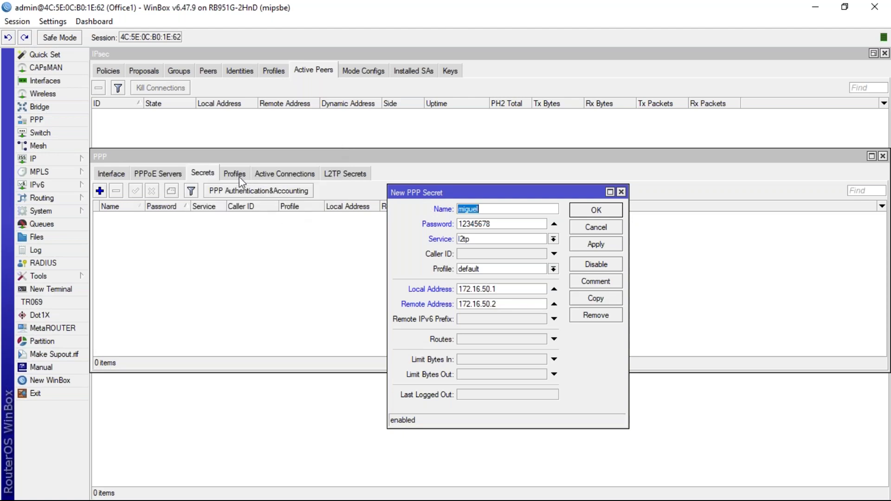
Review the secret's default profile and remote address, then expand the IP menu.
left_click(507, 275)
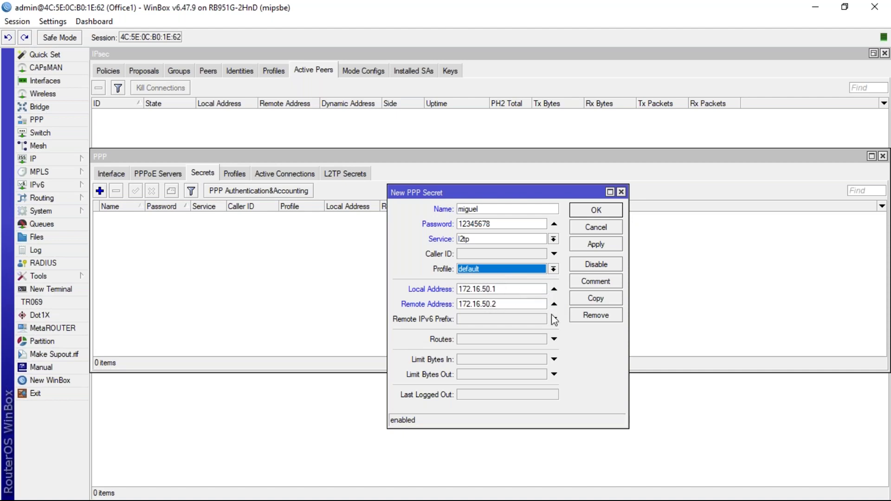
left_click(507, 304)
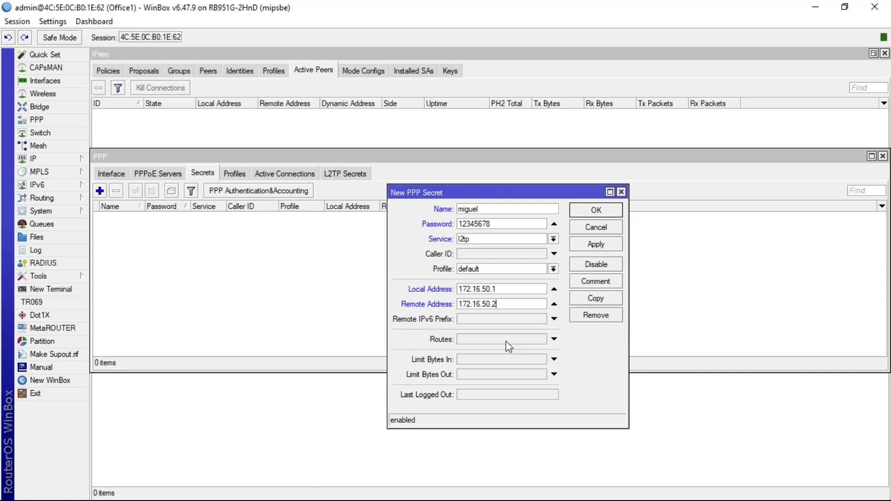
left_click(33, 159)
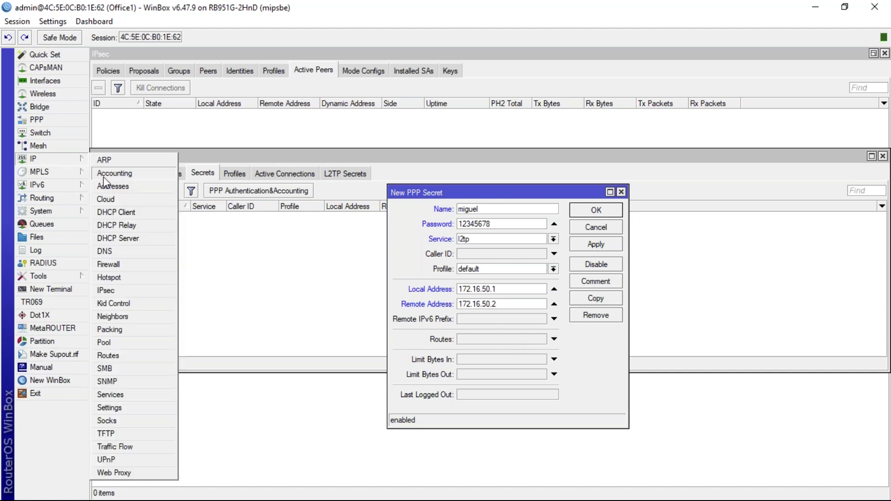
left_click(121, 353)
left_click_drag(413, 156, 274, 267)
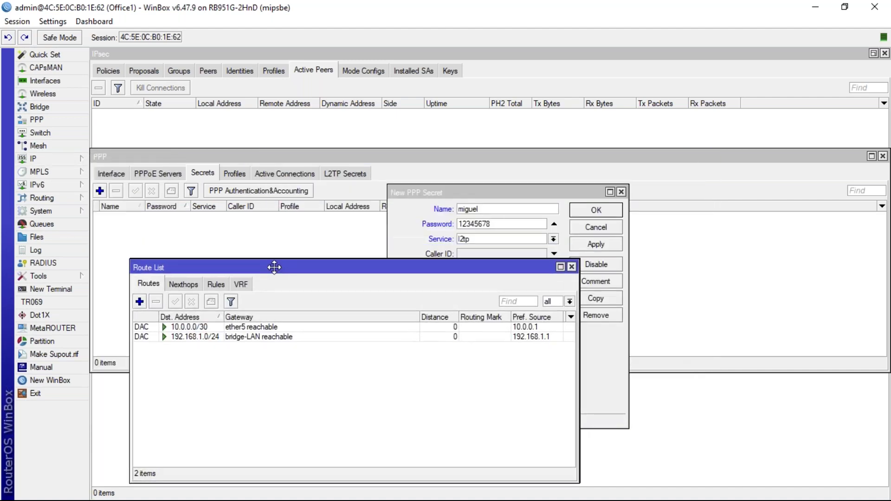
left_click(139, 302)
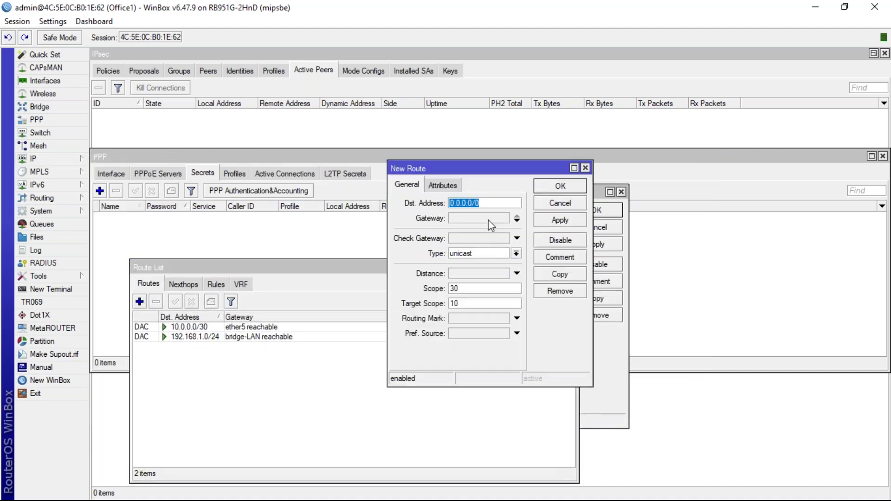
left_click(491, 217)
left_click(574, 218)
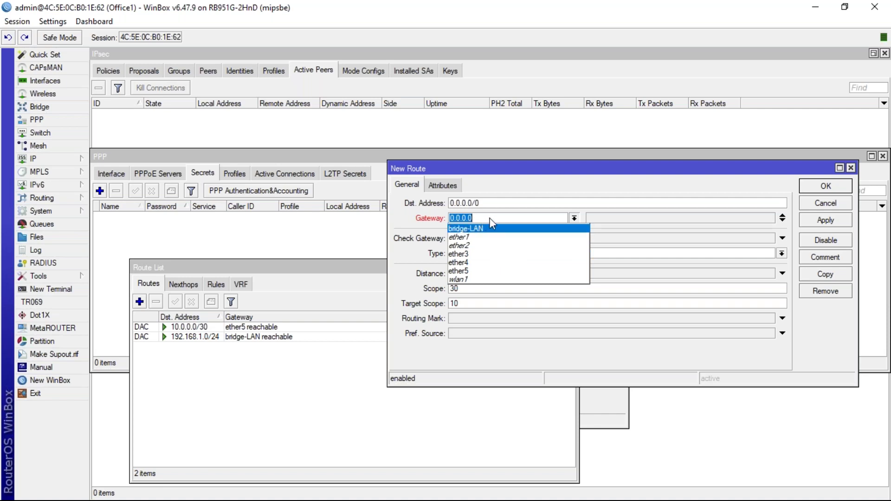
left_click(405, 223)
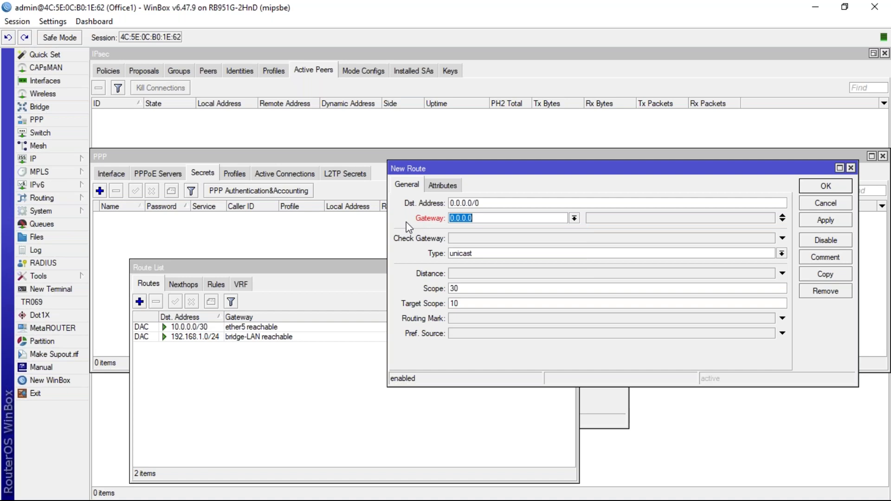
left_click(813, 206)
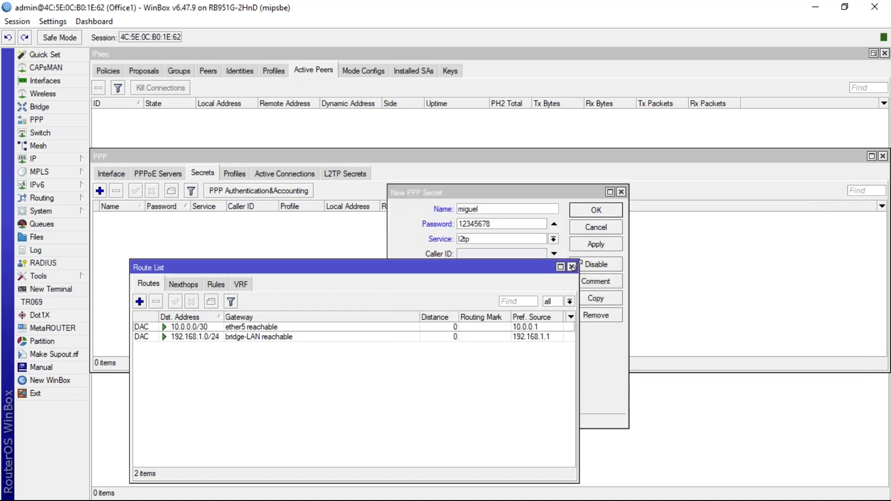
left_click(572, 267)
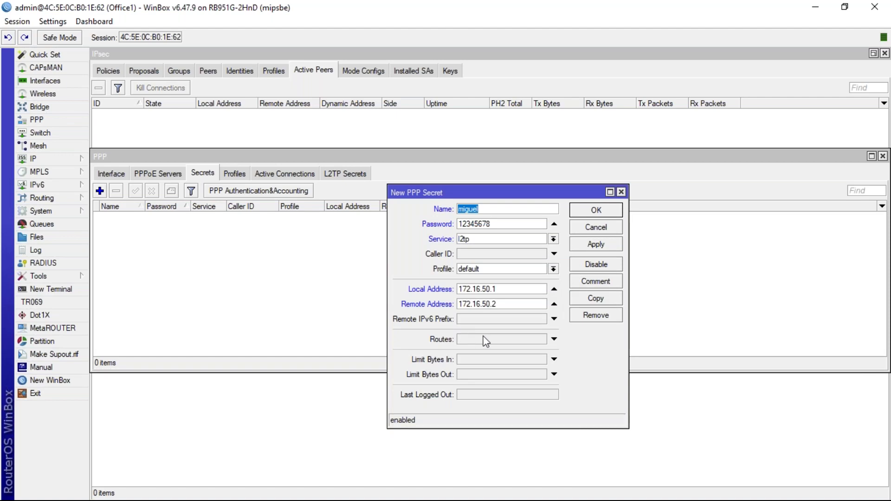
Check the LAN address 192.168.1.1/24, then apply route 192.168.1.0/24 to the secret.
left_click(501, 341)
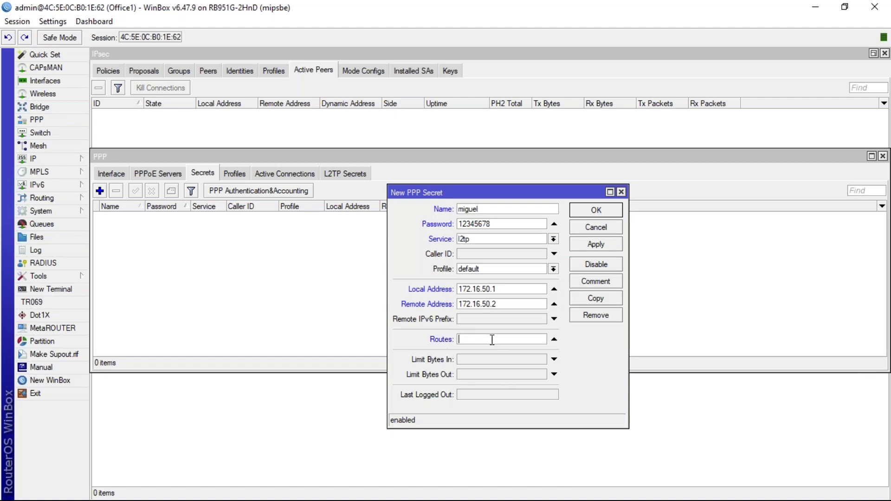
left_click(51, 159)
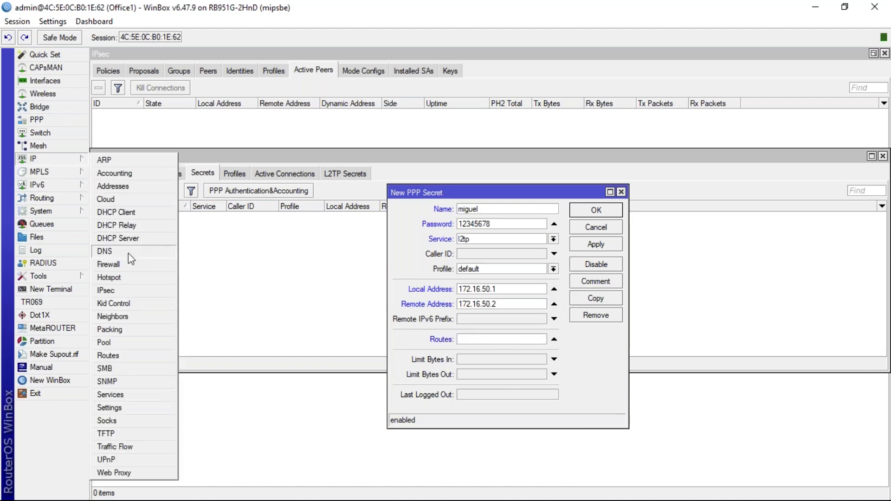
left_click(130, 188)
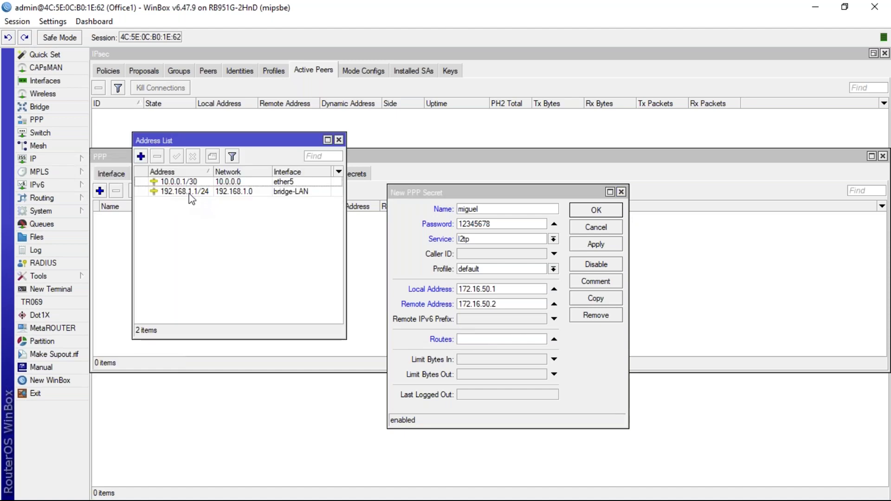
left_click(190, 192)
left_click(498, 338)
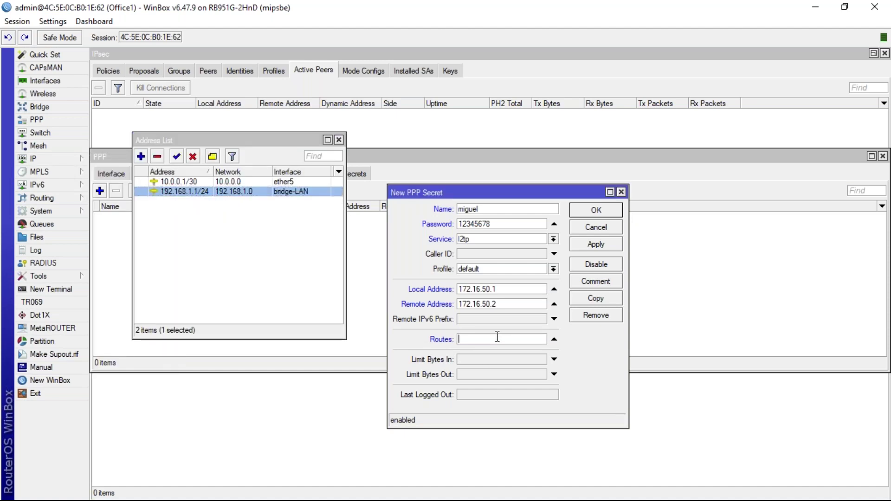
type("192.168.1.0/24")
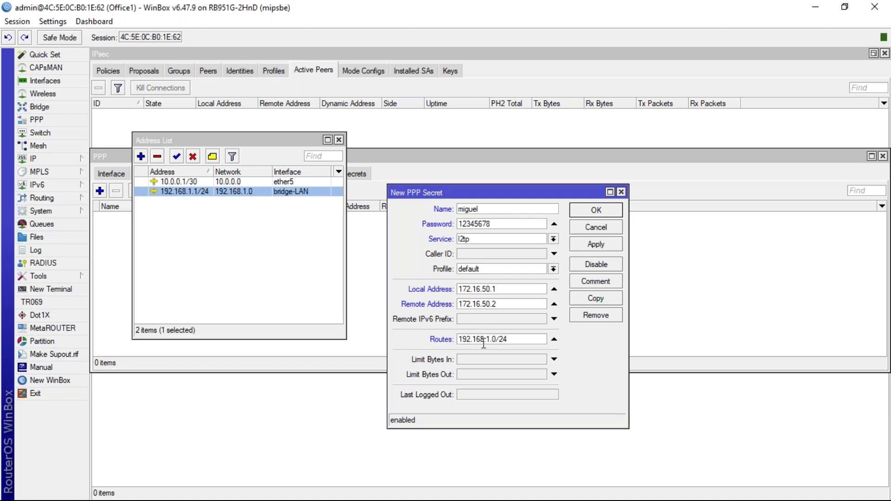
left_click(594, 252)
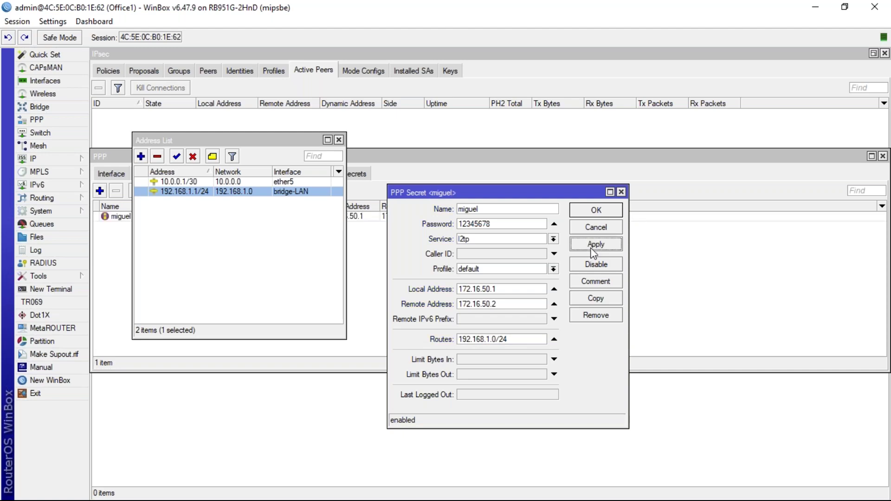
left_click(340, 140)
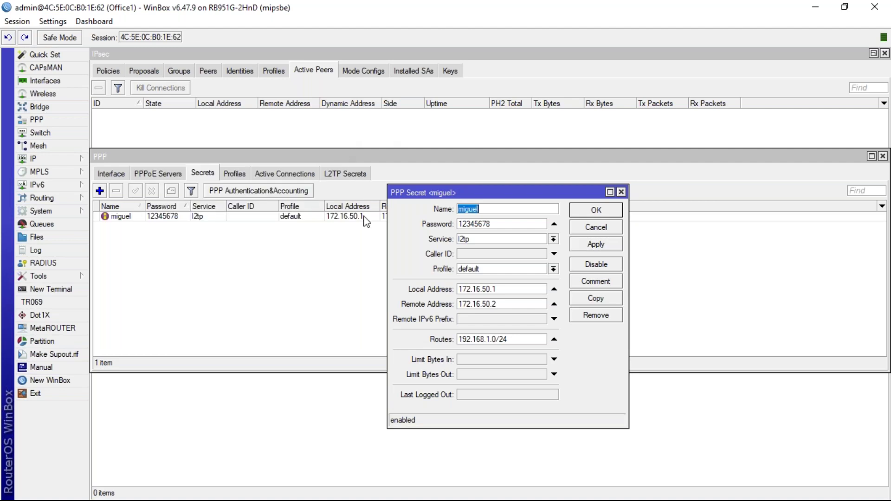
left_click(596, 229)
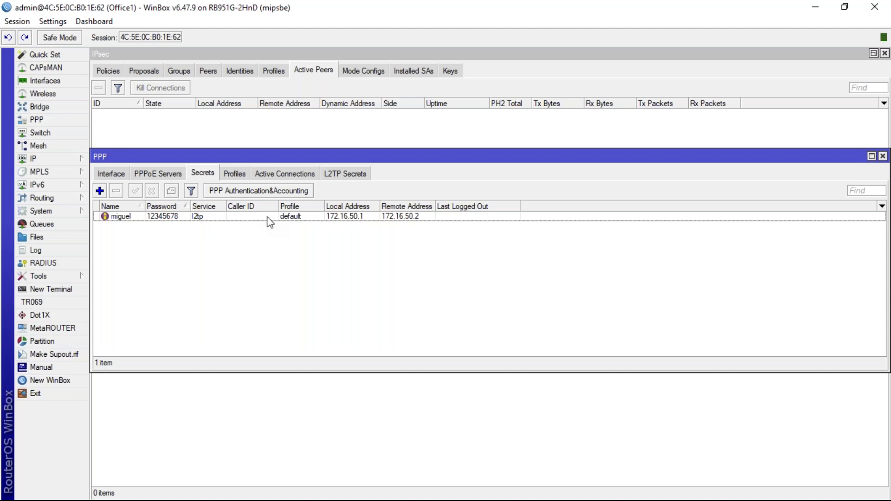
Show the L2TP Server settings from the PPP Interface view.
mouse_move(506, 158)
left_mouse_down()
mouse_move(523, 156)
mouse_move(508, 154)
left_mouse_up()
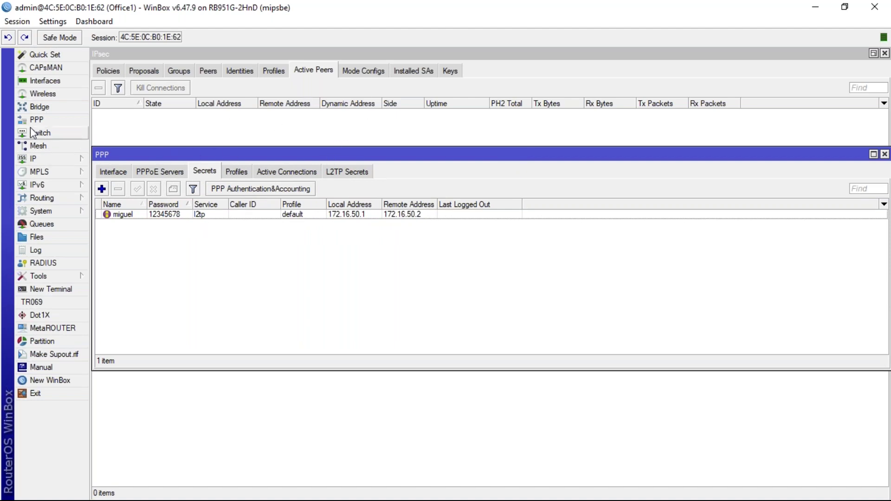
left_click(114, 173)
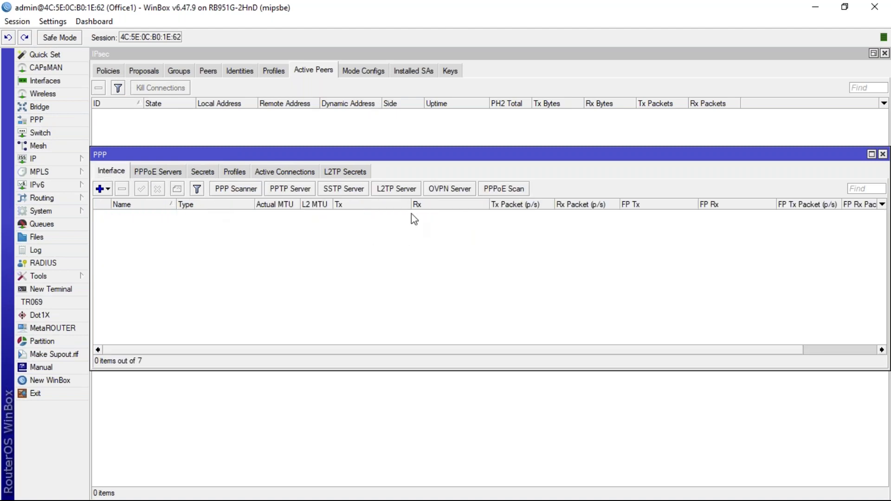
left_click(398, 189)
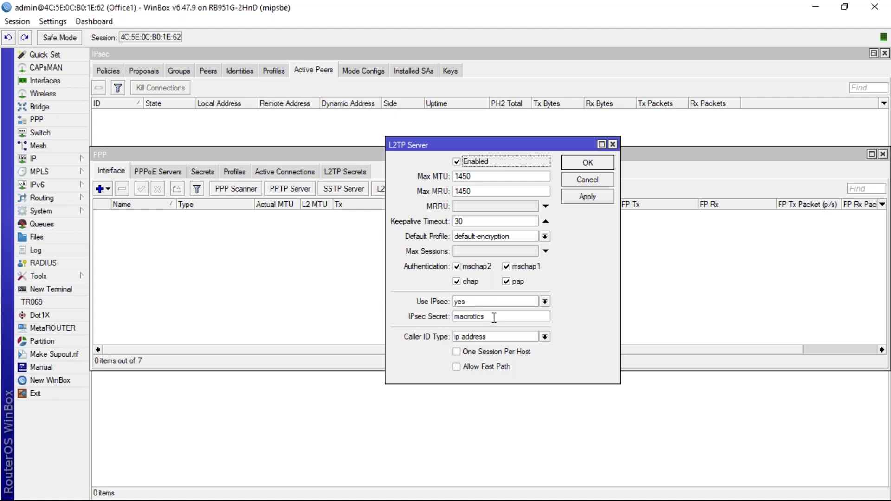
Close the L2TP Server settings and select the single l2tp secret in Secrets.
left_click(588, 163)
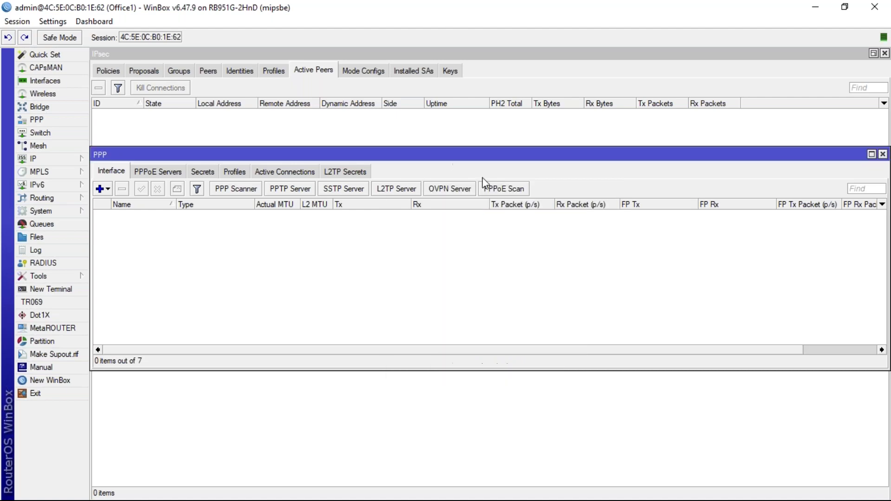
left_click(210, 176)
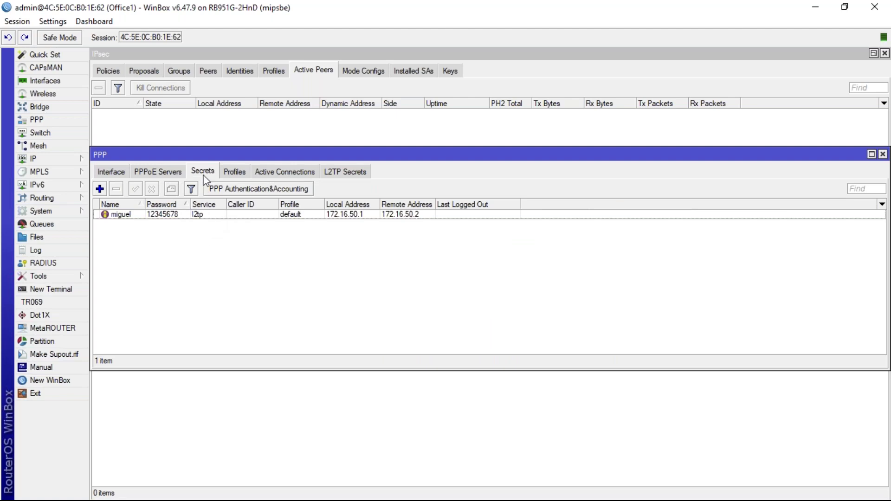
left_click(227, 215)
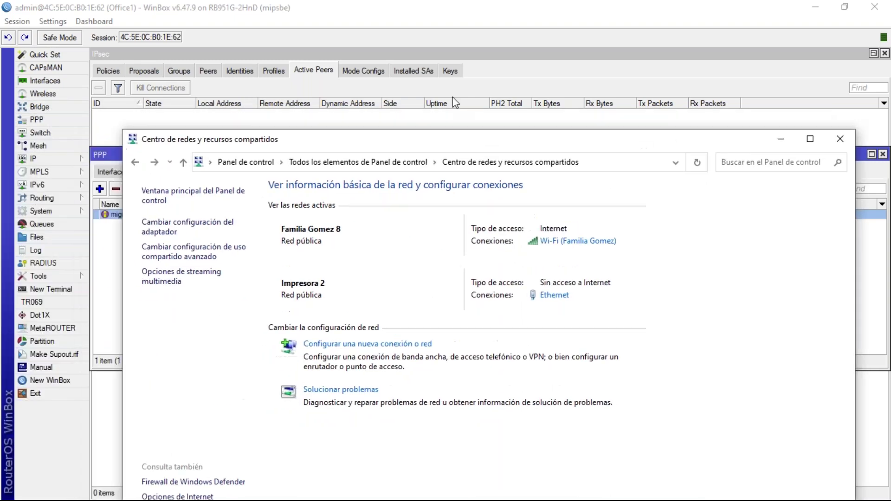
Start a new workplace connection that uses a VPN over the Internet.
left_click(777, 82)
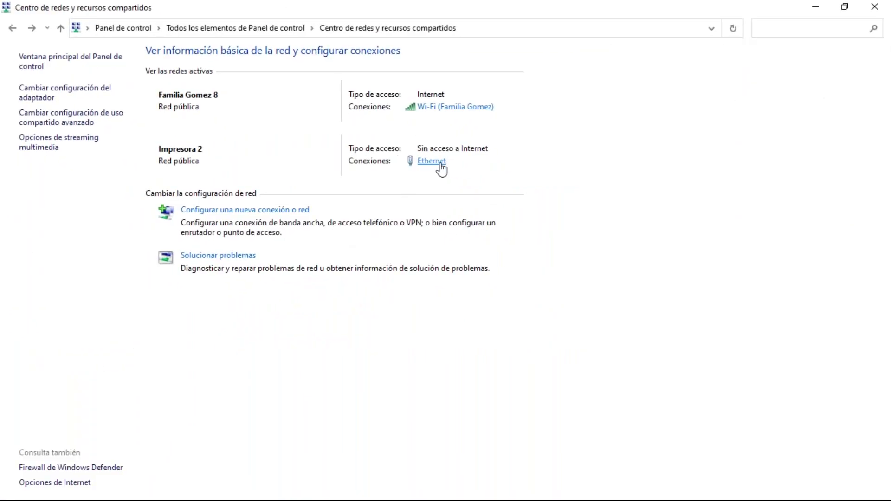
left_click(439, 163)
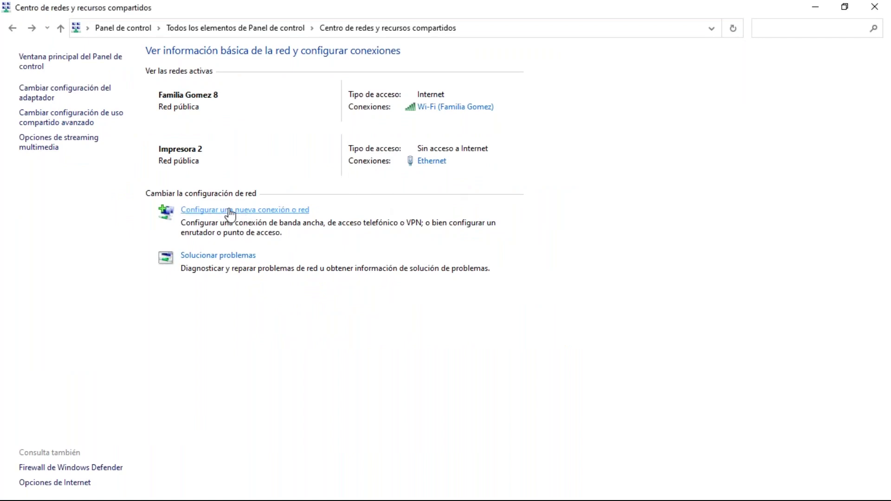
left_click(255, 215)
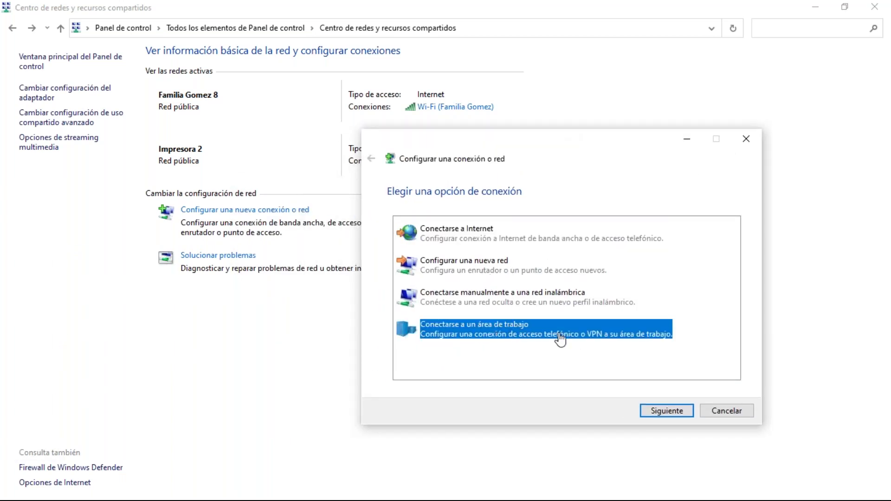
left_click(667, 411)
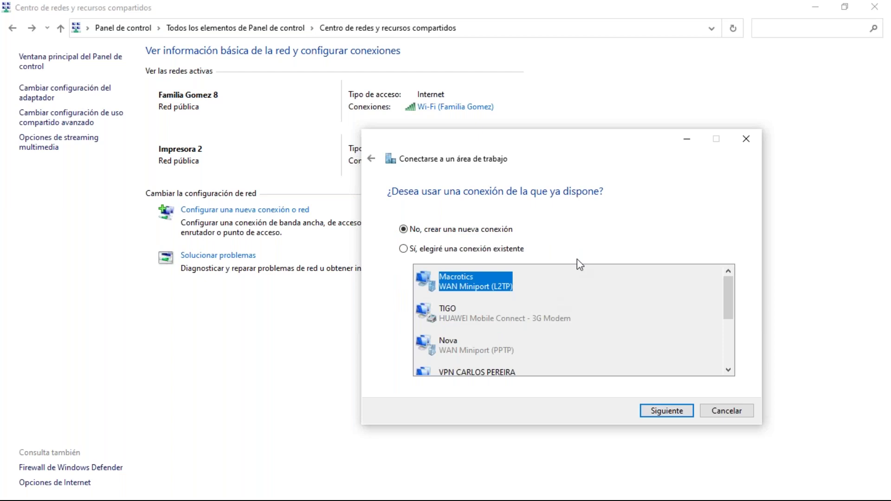
left_click(654, 410)
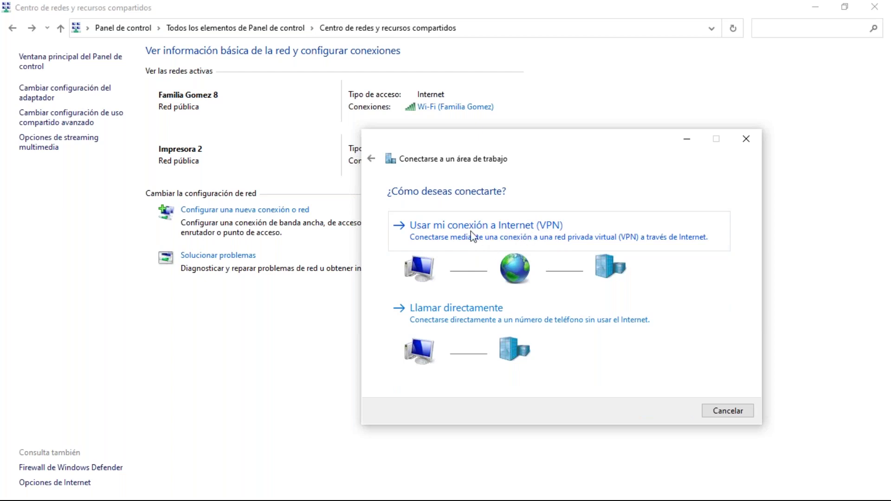
left_click(508, 231)
left_click(530, 243)
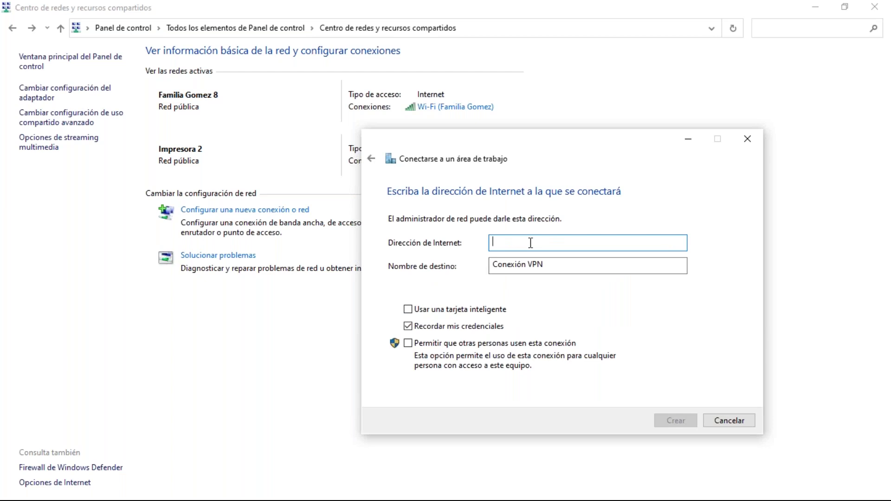
Create the VPN connection 'VPN MACROTICS' to server address 10.0.0.1.
type("10.0.0.1")
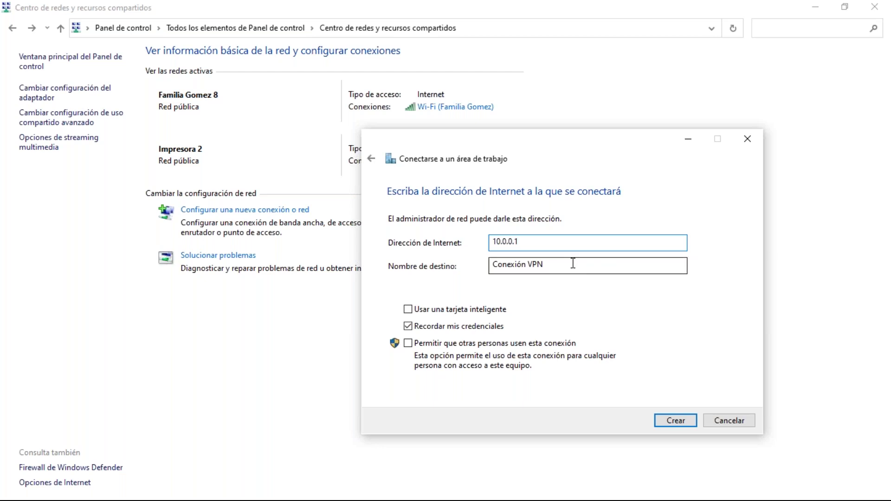
left_click_drag(573, 263, 472, 263)
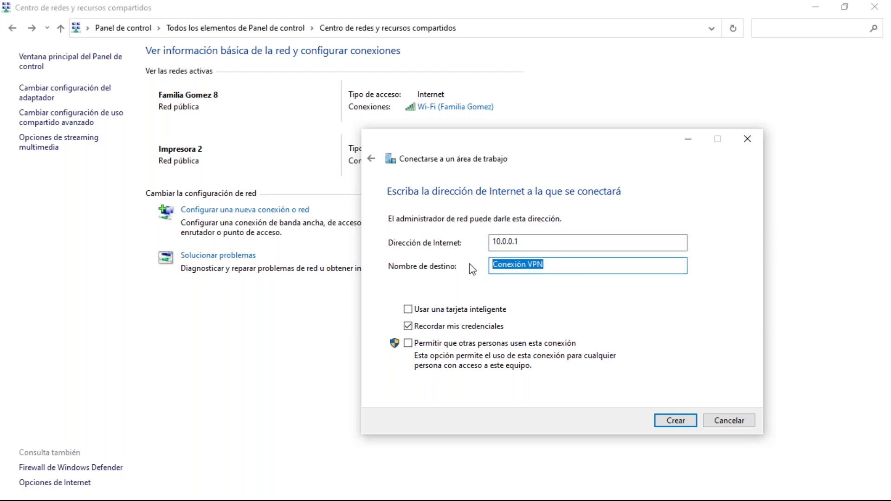
type("V")
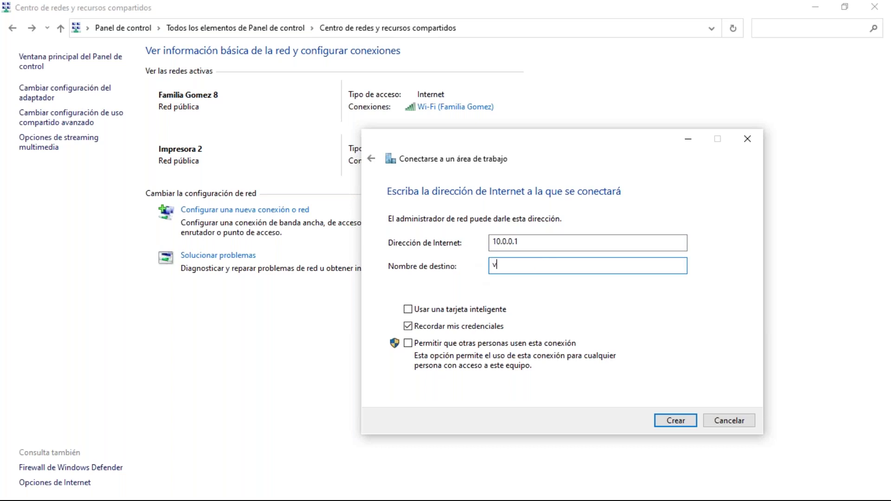
type("PN MACROTICS")
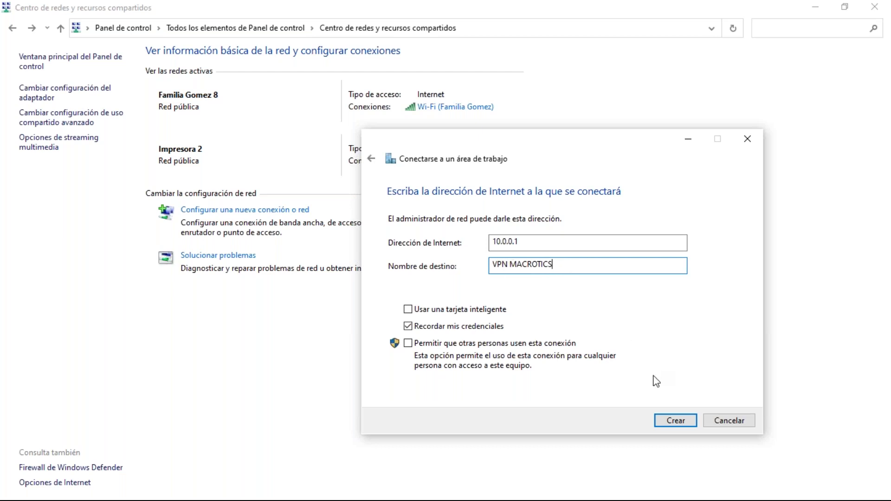
left_click(675, 421)
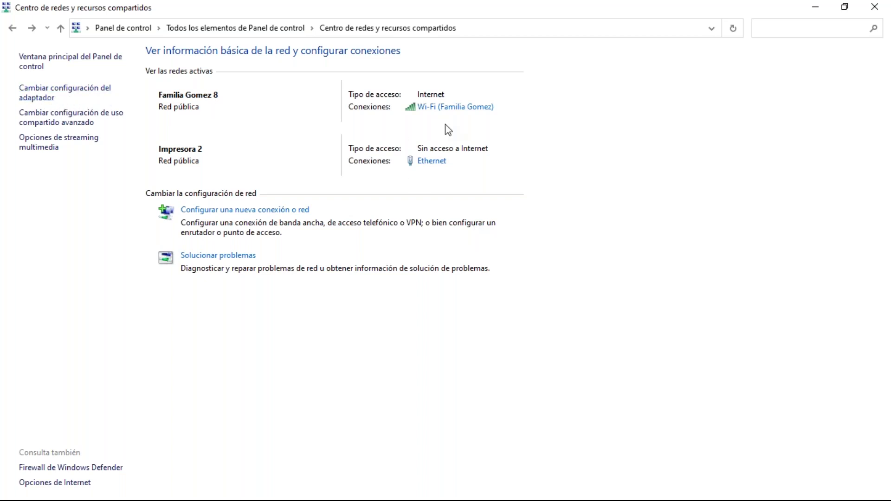
Bring up VPN MACROTICS properties from Network Connections and move the dialog aside.
left_click(51, 93)
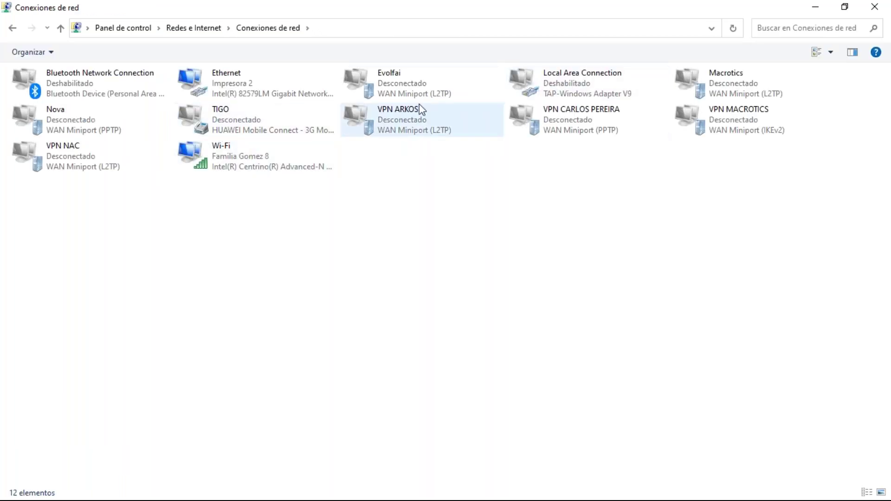
right_click(744, 119)
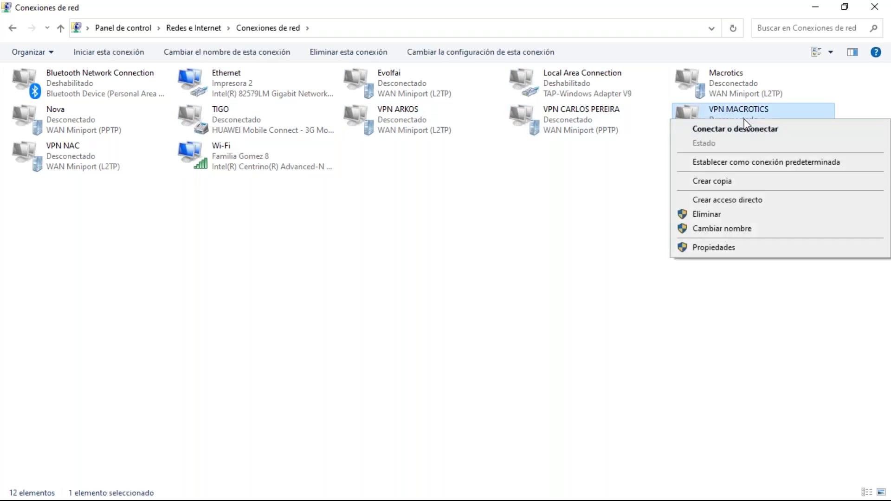
left_click(727, 246)
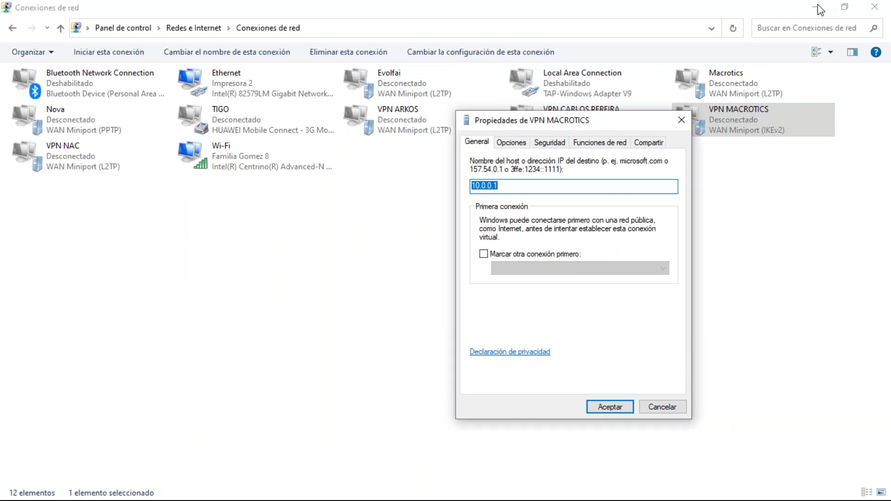
left_click_drag(588, 123, 505, 63)
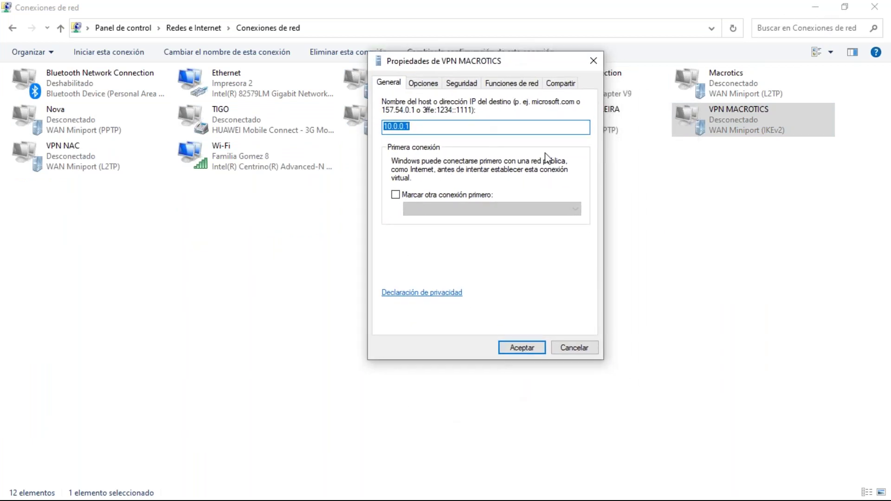
left_click(598, 62)
right_click(673, 120)
left_click(746, 249)
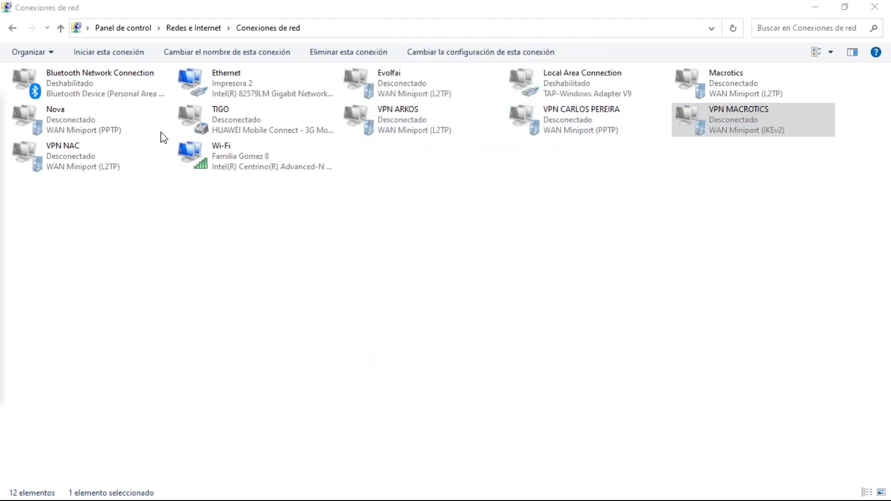
left_click_drag(560, 44, 454, 35)
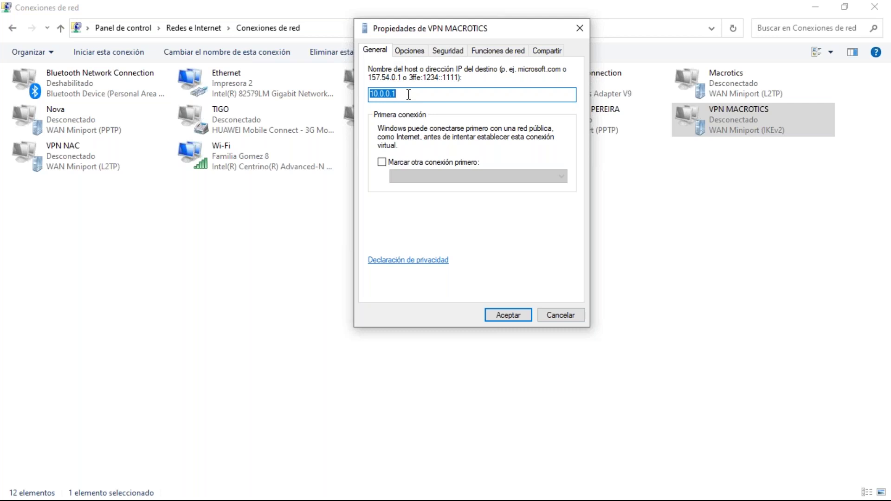
Set VPN MACROTICS to L2TP/IPsec and enter the pre-shared key in advanced settings.
left_click(408, 52)
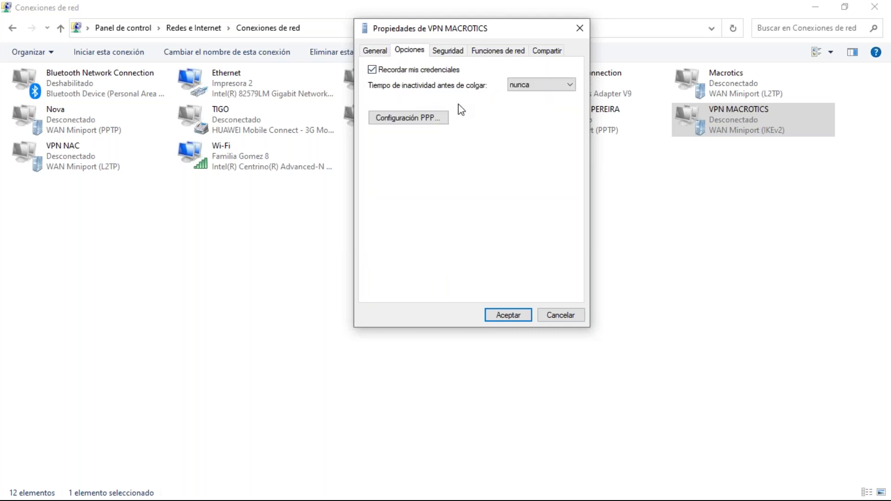
left_click(458, 52)
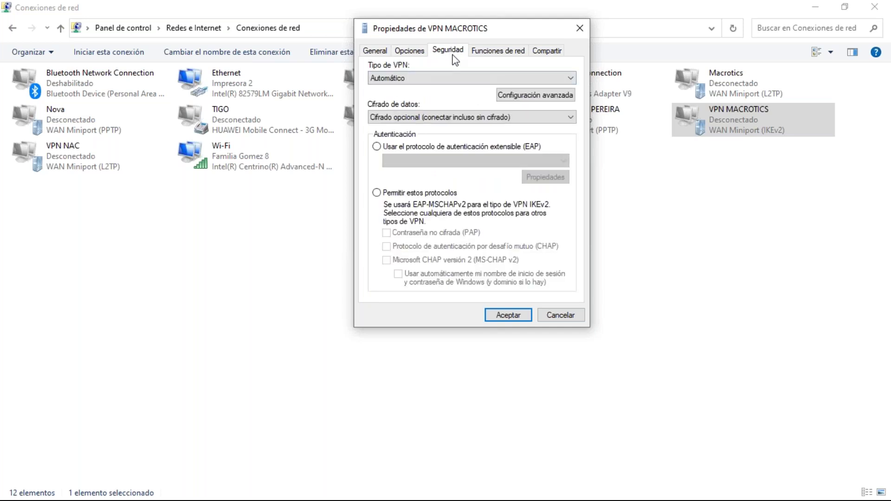
left_click(422, 79)
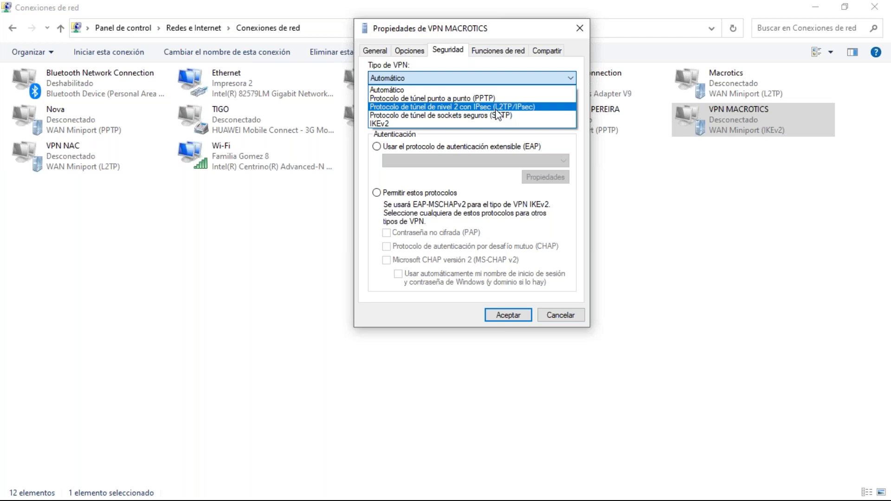
left_click(523, 107)
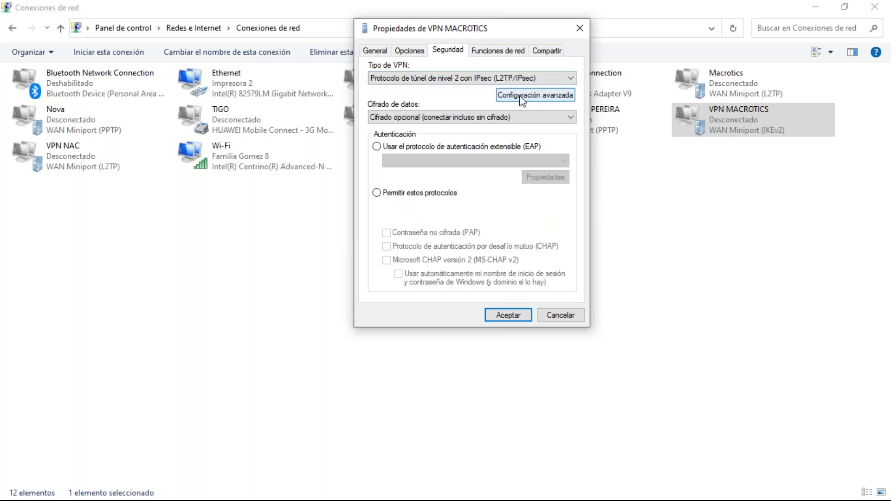
left_click(512, 95)
left_click(390, 84)
left_click(436, 97)
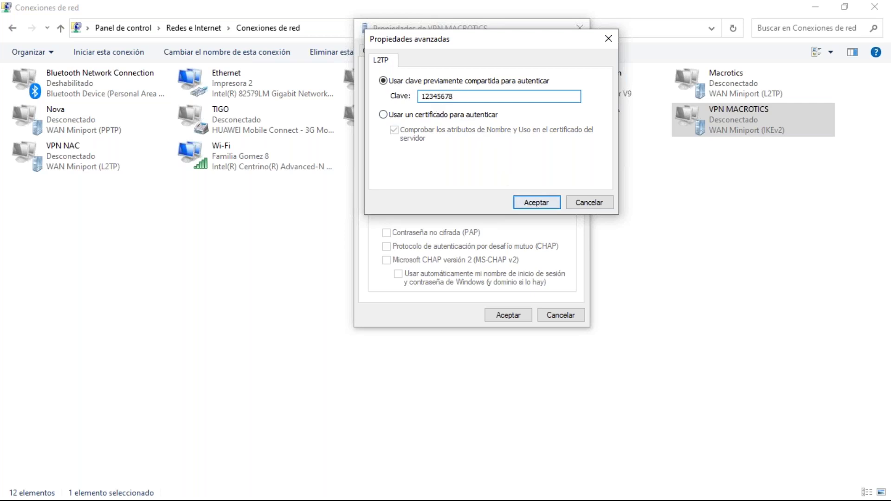
Confirm the pre-shared key, keep data encryption optional, and allow MS-CHAP v2 authentication.
left_click(531, 204)
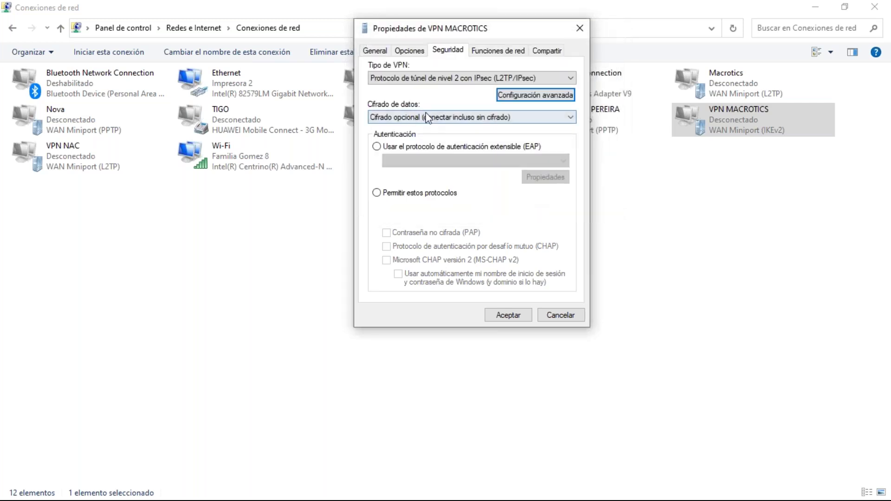
left_click(440, 119)
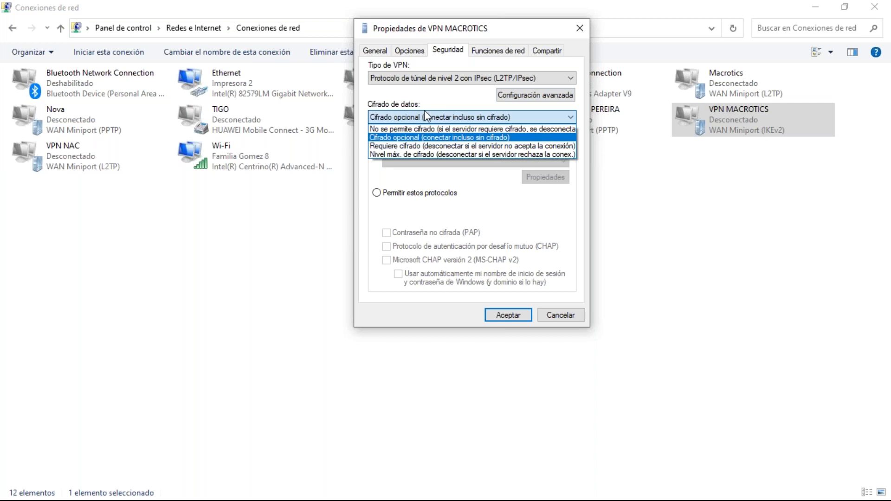
left_click(426, 116)
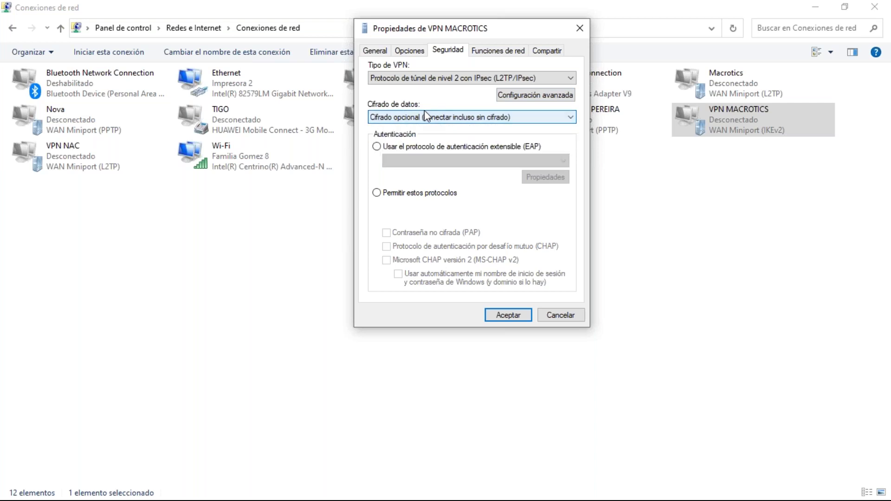
left_click(442, 117)
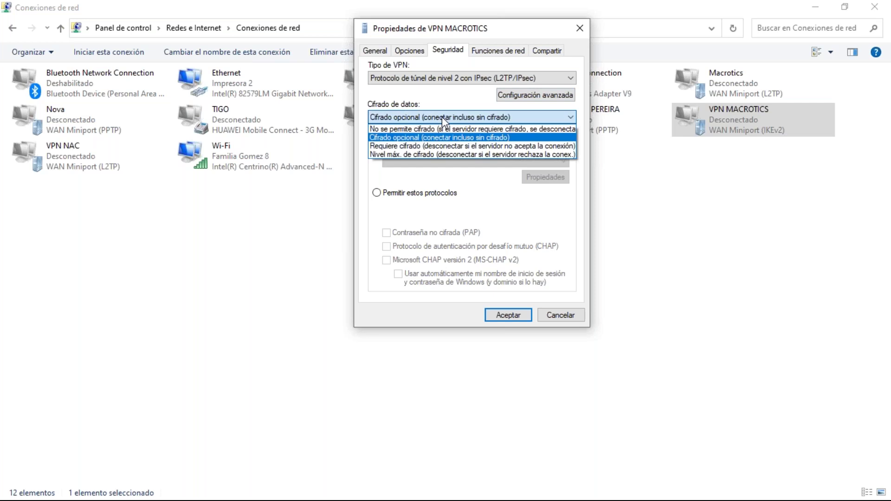
left_click(426, 146)
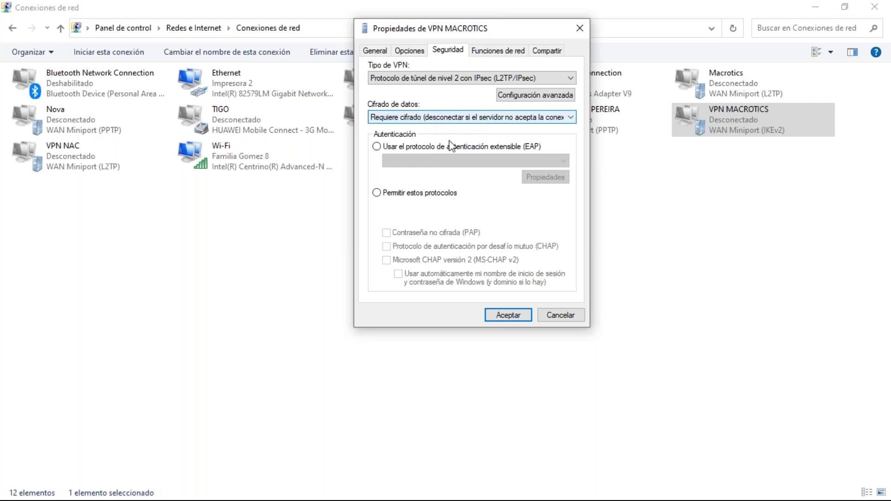
left_click(423, 117)
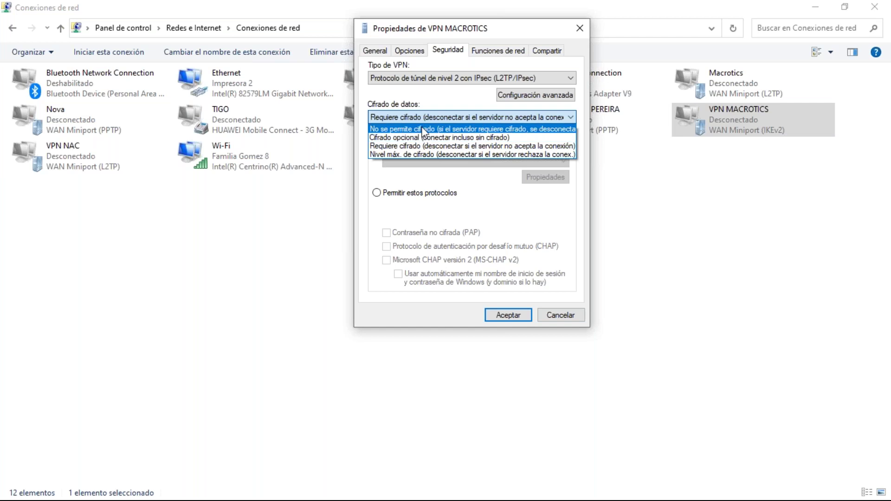
left_click(421, 137)
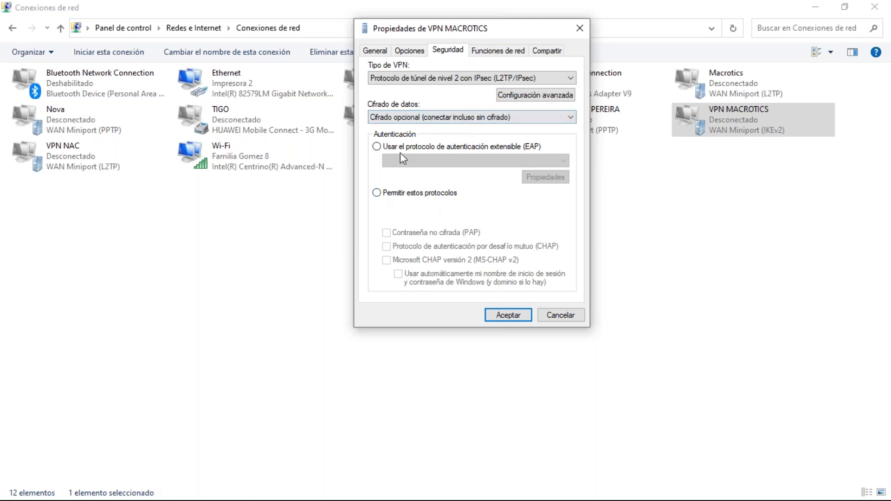
left_click(376, 193)
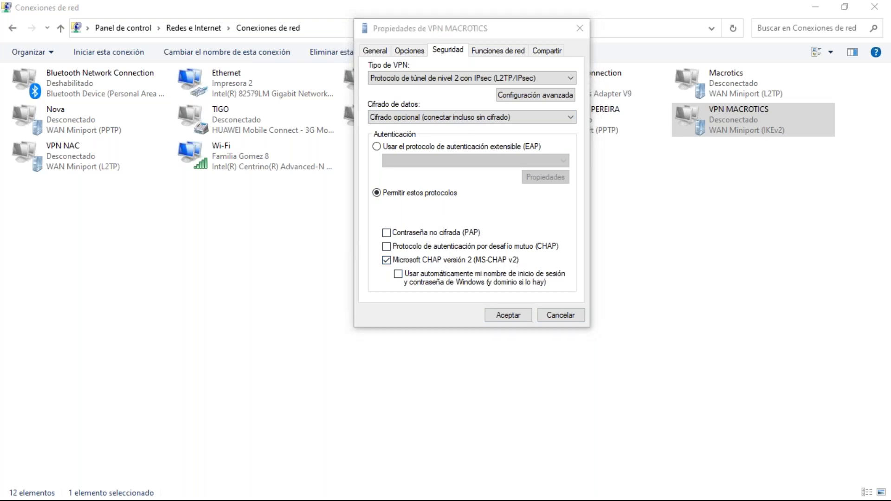
key("alt+Tab")
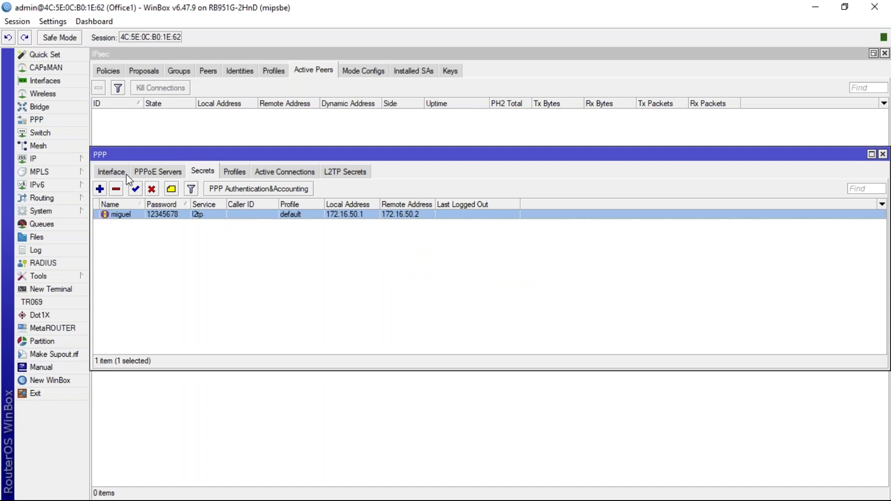
Review the L2TP Server settings from the PPP Interface list without changes, then minimize WinBox.
left_click(112, 171)
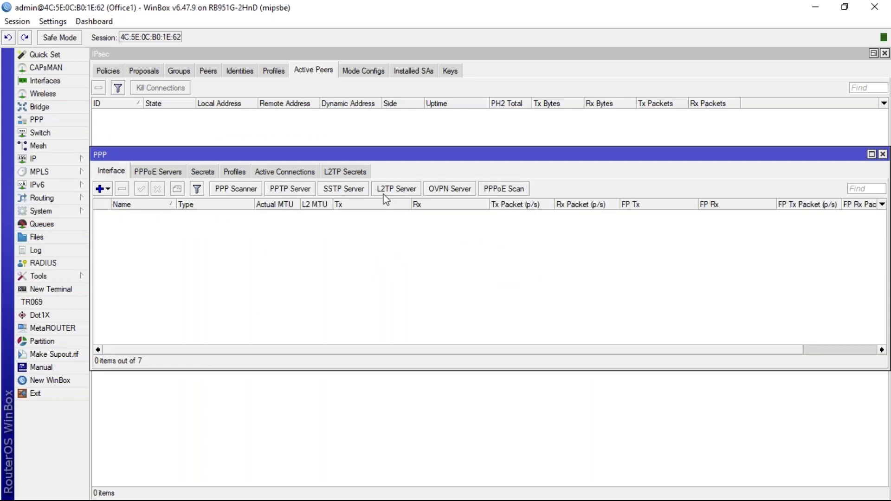
left_click(397, 189)
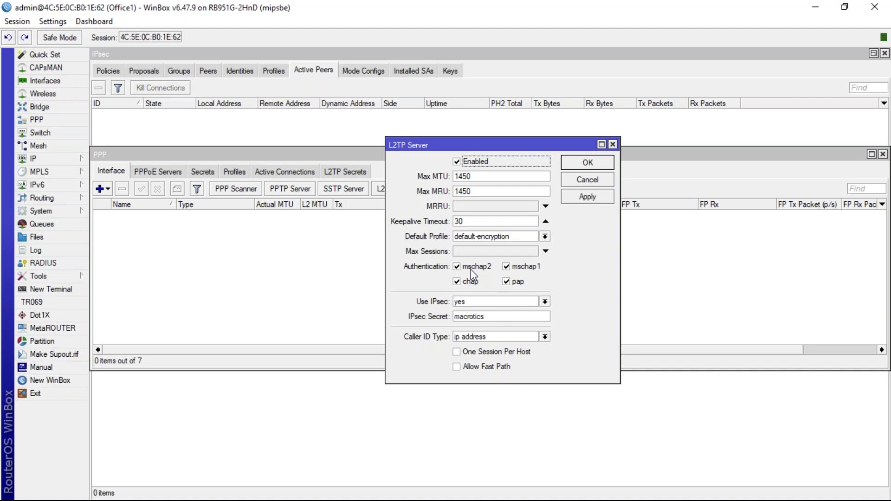
left_click(578, 183)
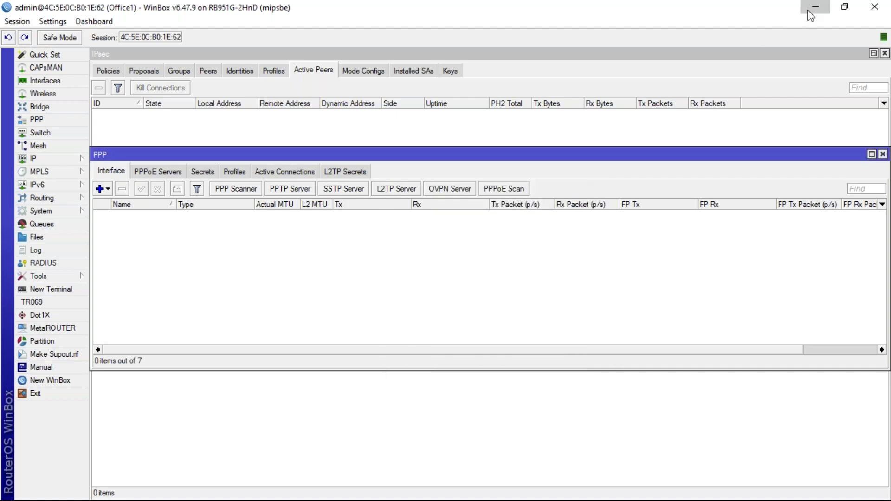
left_click(816, 7)
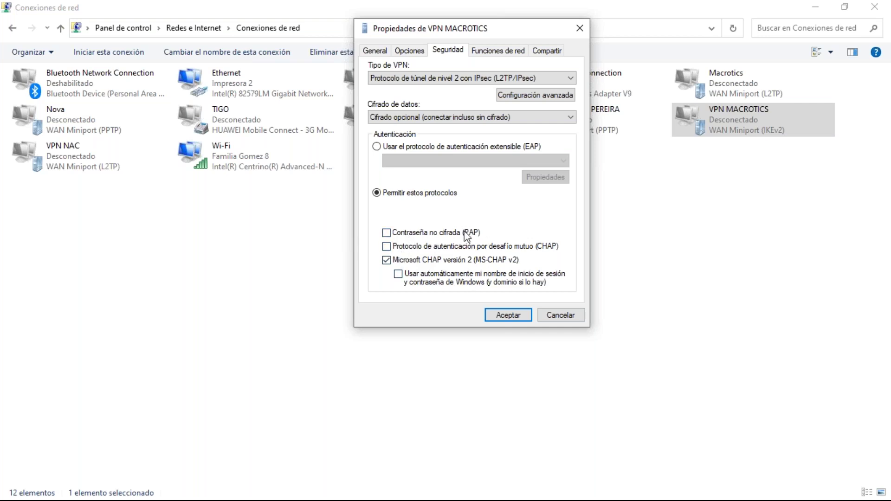
Save the VPN MACROTICS properties, check its context menu, and minimize Conexiones de red.
left_click(503, 316)
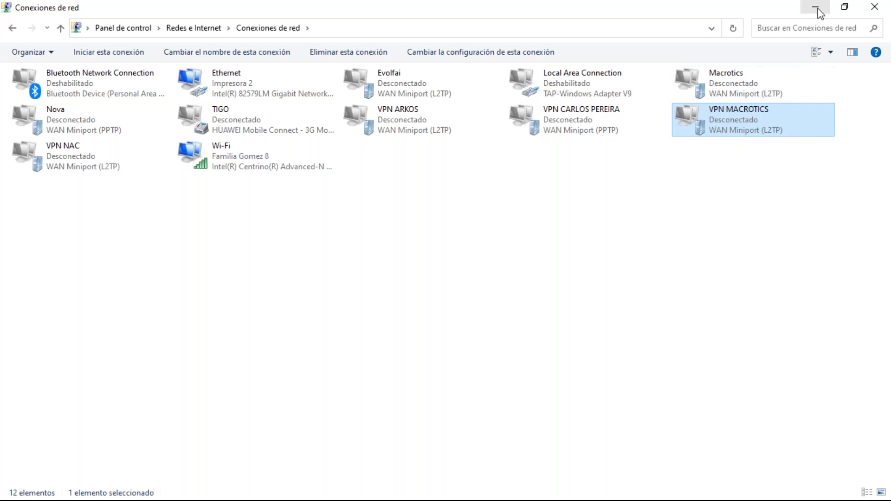
right_click(742, 119)
left_click(730, 129)
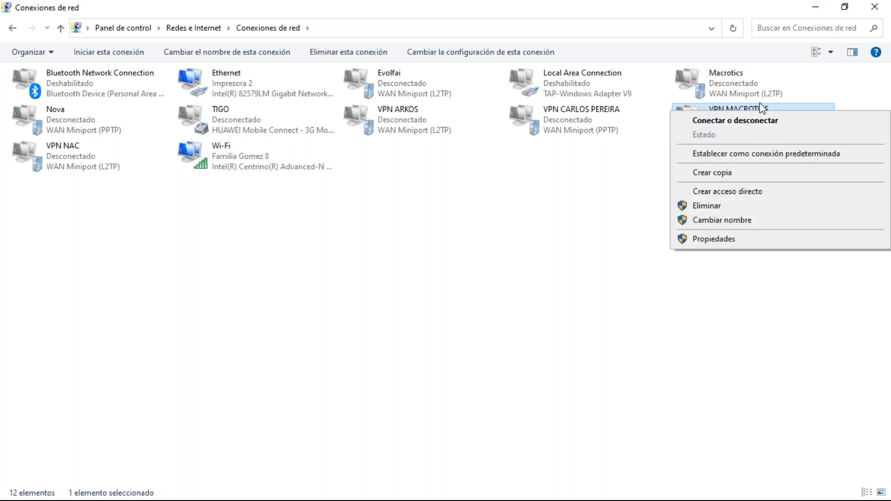
left_click(813, 7)
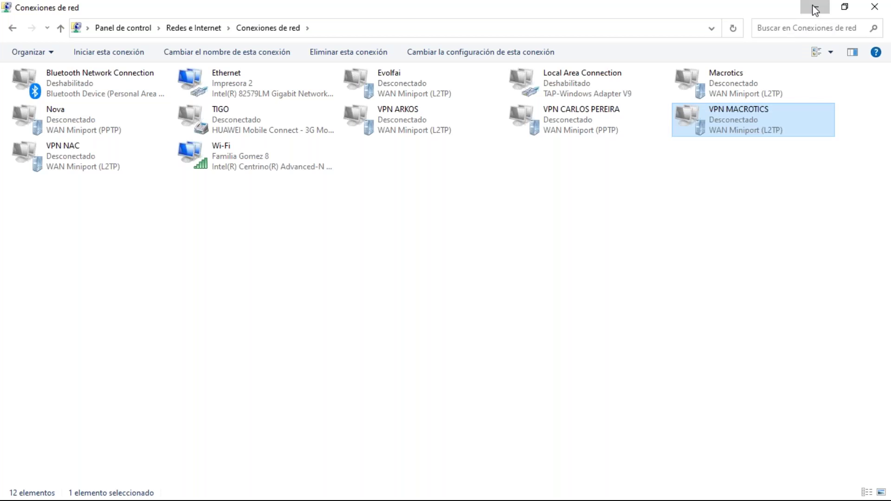
left_click(813, 8)
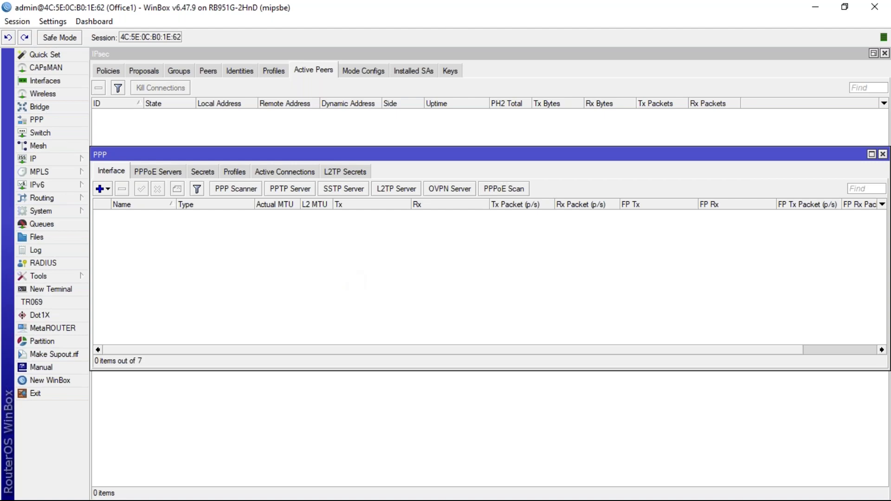
Switch from WinBox back to the Conexiones de red window with Alt+Tab.
key("alt+Tab")
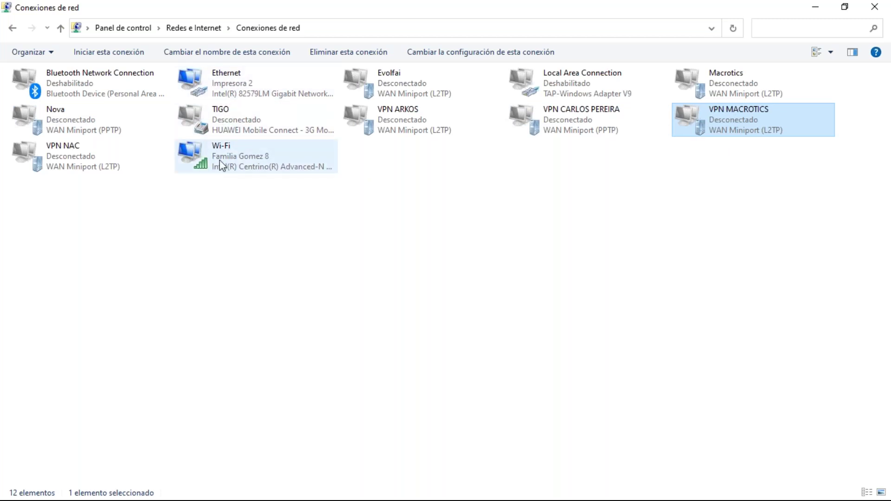
left_click(221, 85)
right_click(221, 86)
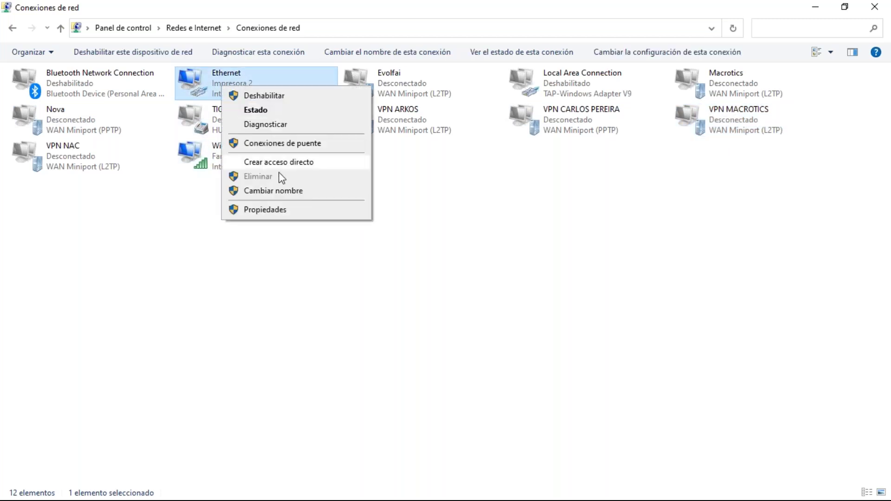
left_click(280, 212)
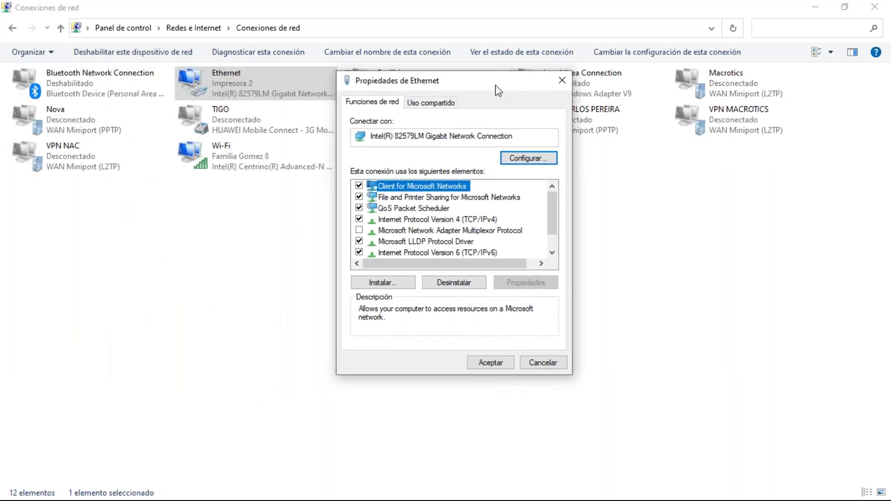
left_click(484, 219)
left_click(543, 286)
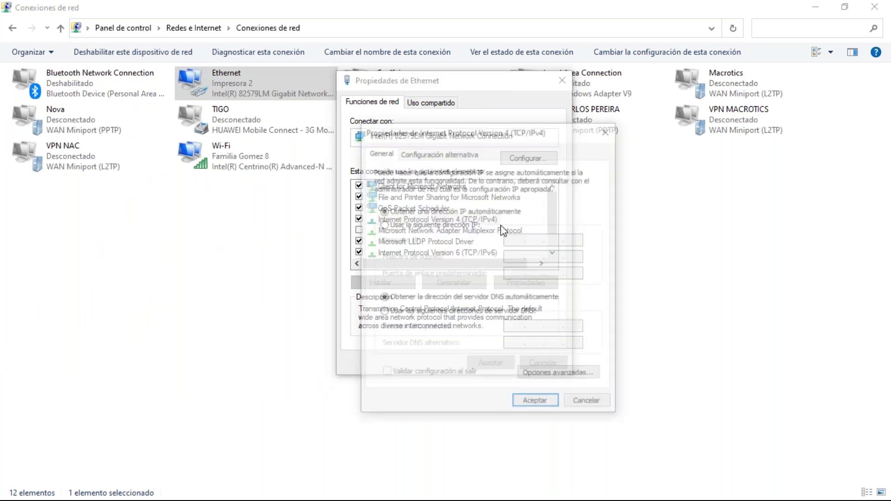
left_click(563, 376)
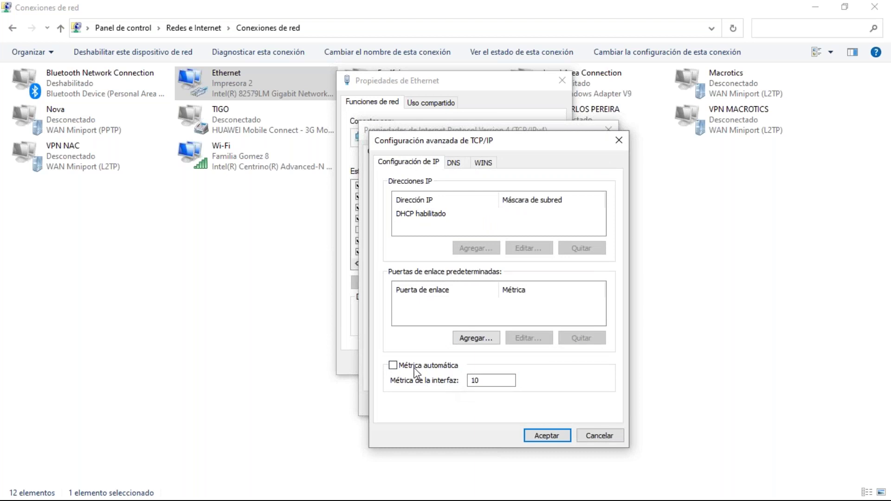
left_click_drag(497, 382, 455, 381)
left_click(594, 435)
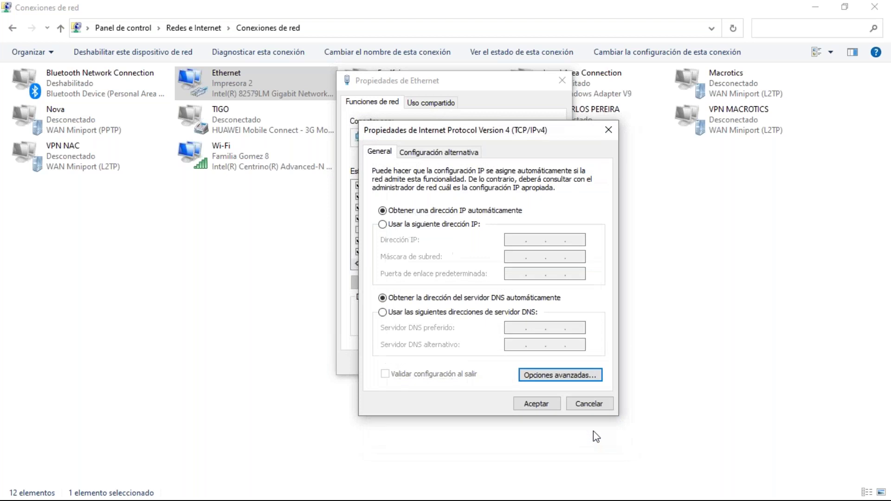
left_click(589, 404)
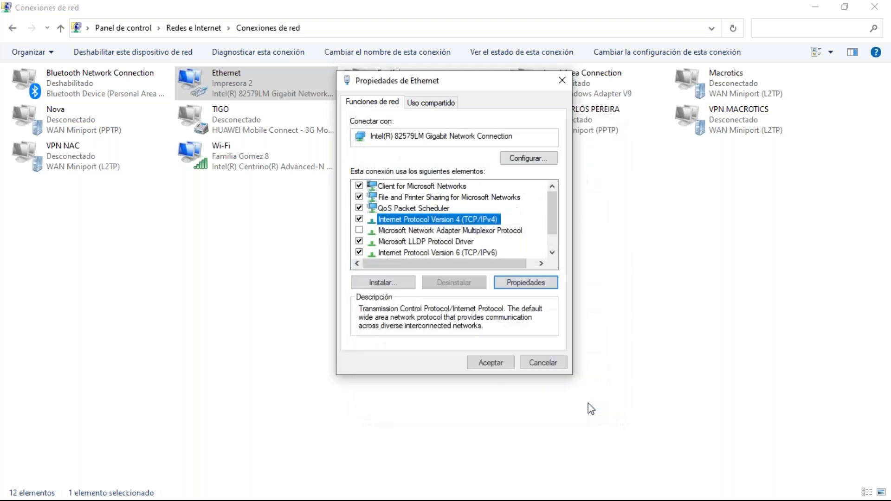
left_click(557, 364)
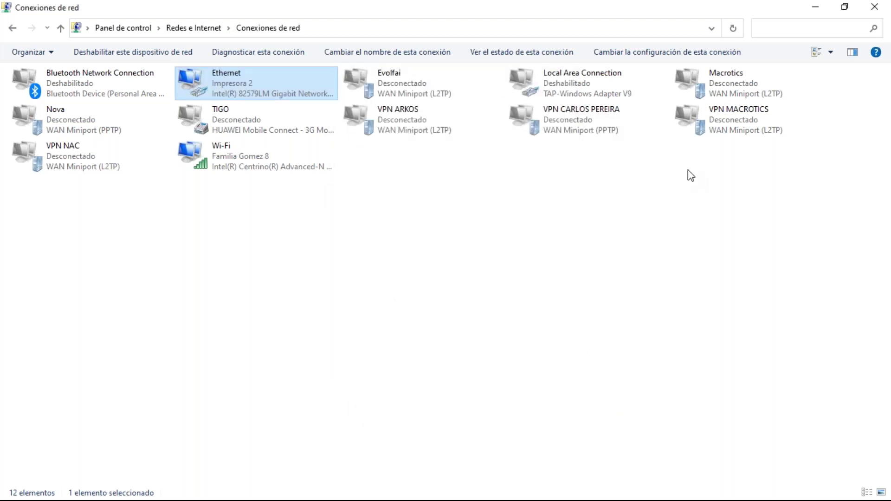
Open VPN MACROTICS properties and review its General and Seguridad settings.
right_click(719, 121)
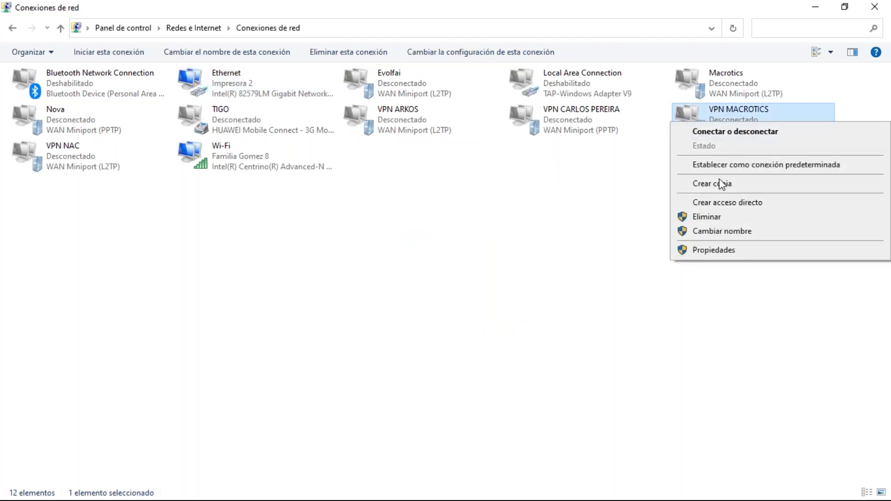
left_click(719, 250)
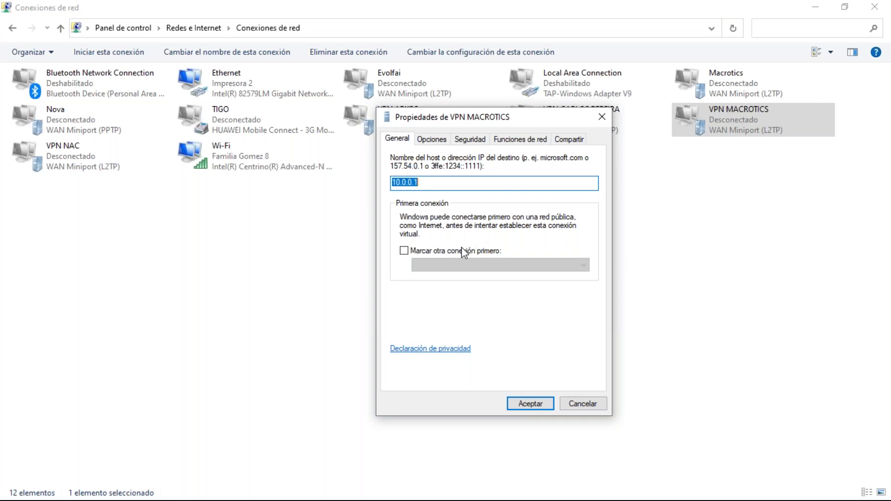
left_click(432, 139)
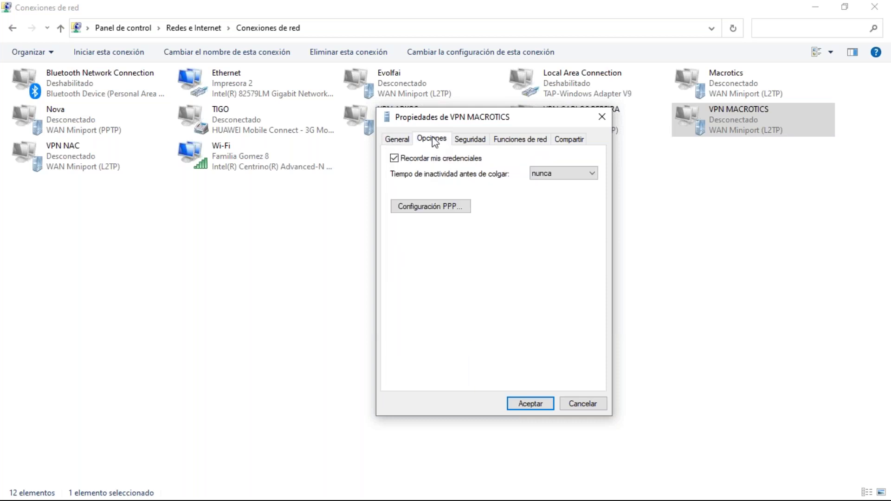
left_click(469, 141)
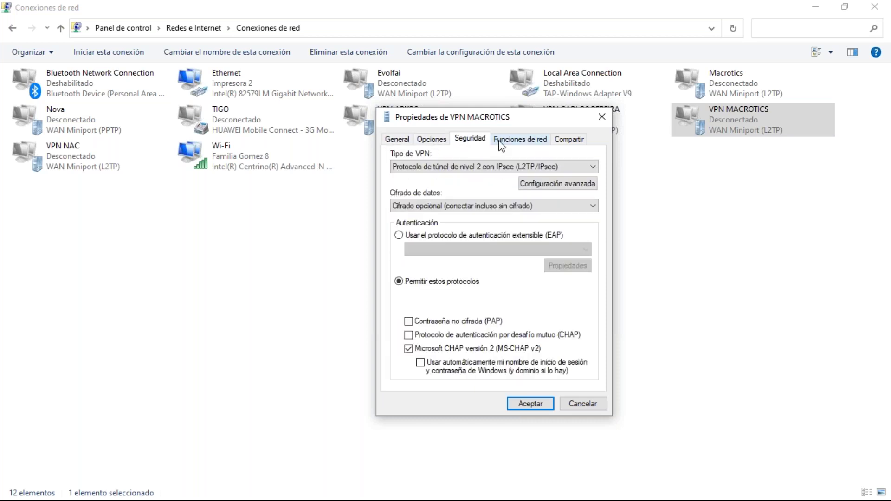
Inspect IPv4 advanced TCP/IP settings, untick automatic metric, and close all dialogs unsaved.
left_click(500, 144)
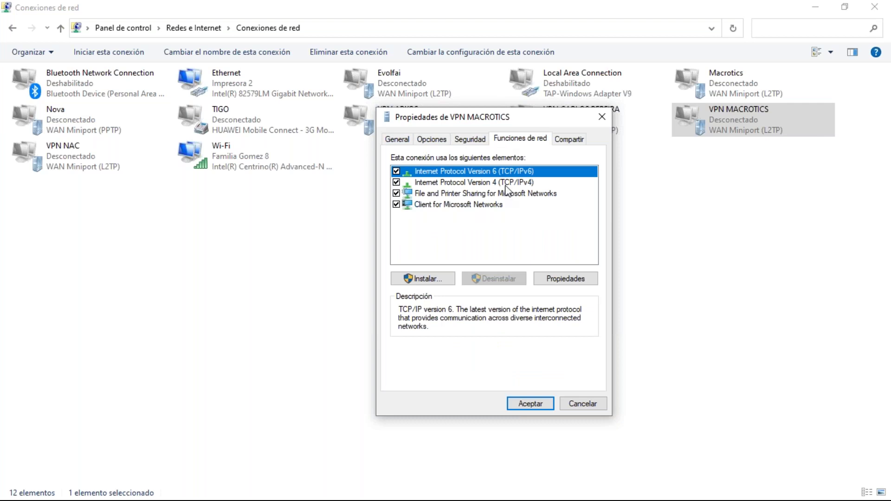
left_click(506, 183)
left_click(566, 279)
left_click(590, 341)
left_click(422, 272)
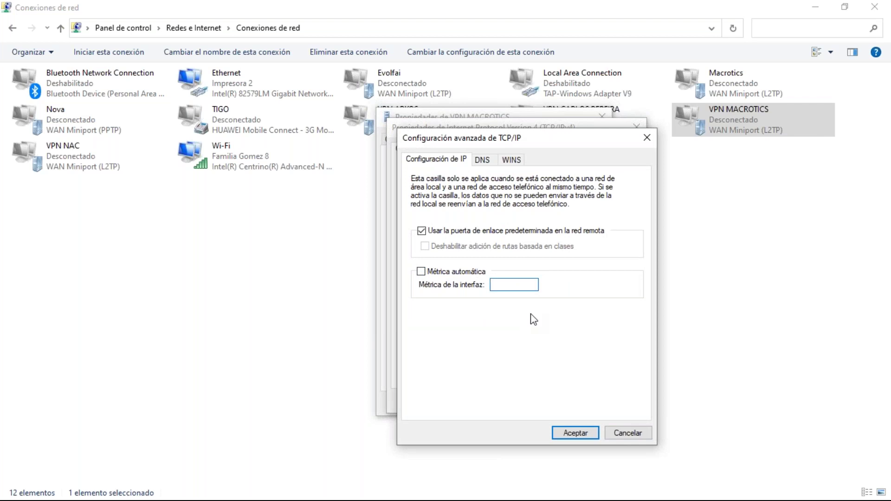
left_click(647, 138)
left_click(638, 127)
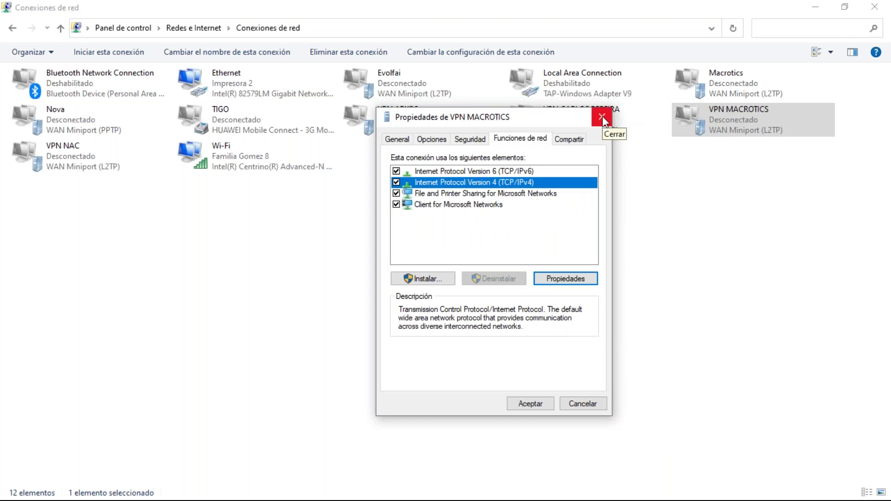
left_click(602, 117)
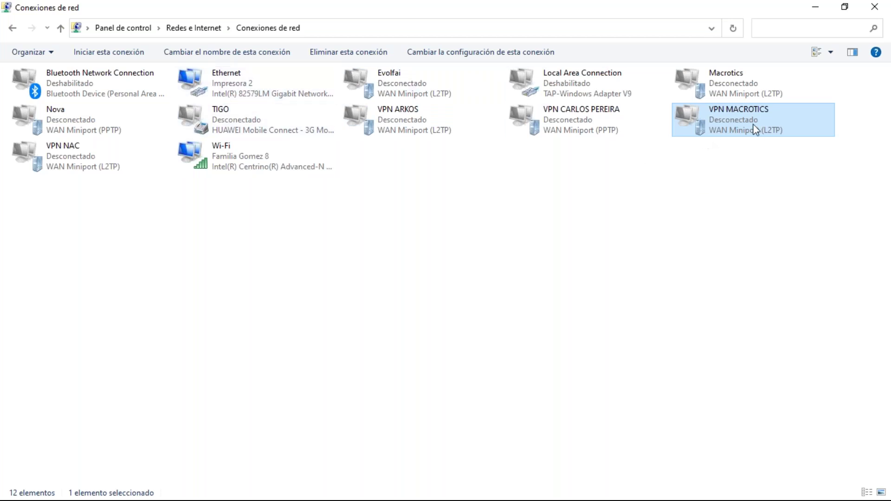
Check the IPsec Identities in WinBox, close IPsec, and show the PPP Secrets list.
left_click(817, 9)
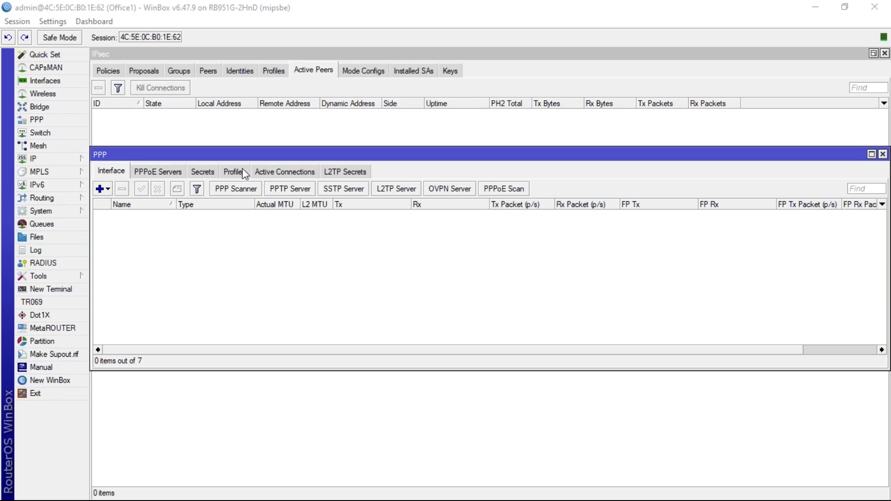
left_click(209, 70)
left_click(238, 71)
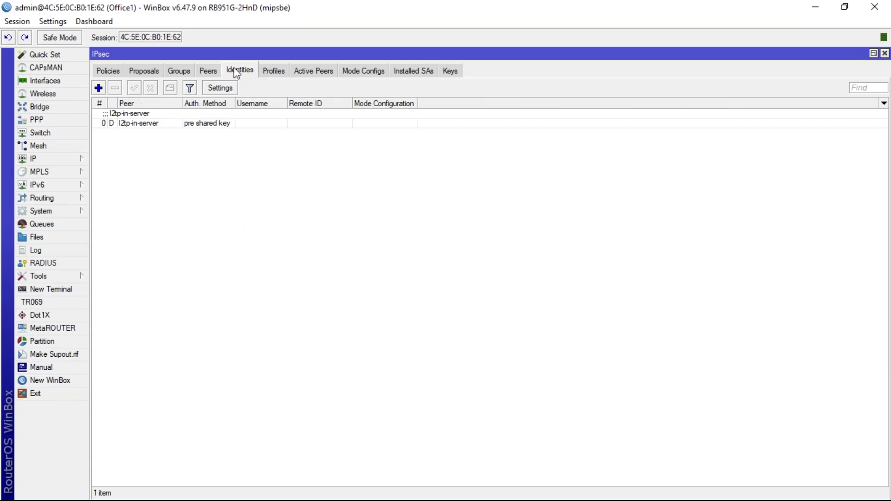
left_click(884, 54)
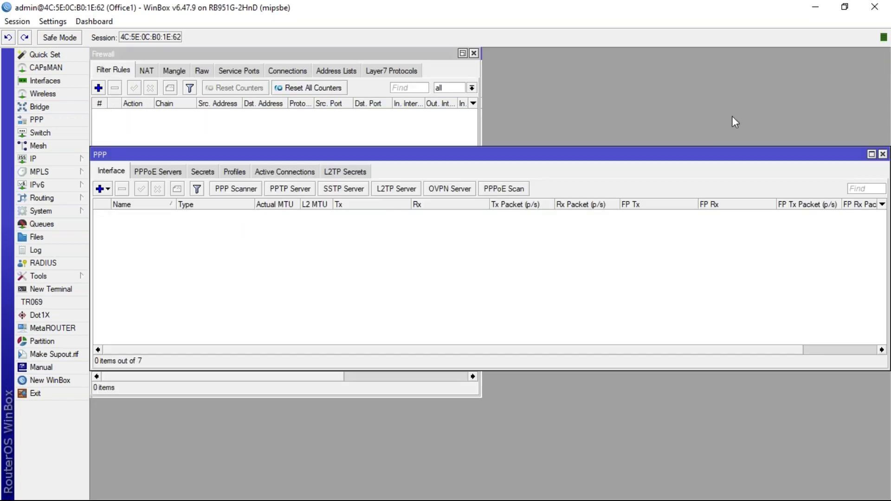
left_click(203, 172)
Append route 192.168.3.0/24 to the l2tp secret's Routes and apply it.
double_click(221, 216)
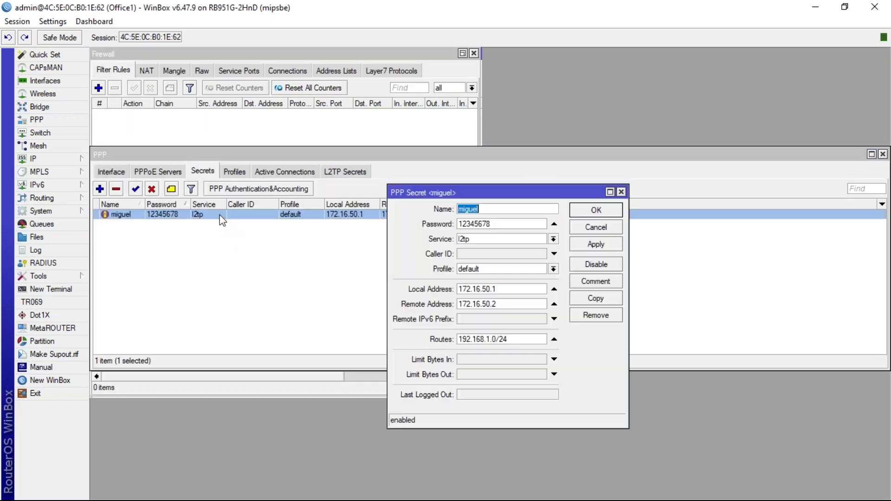
left_click(515, 342)
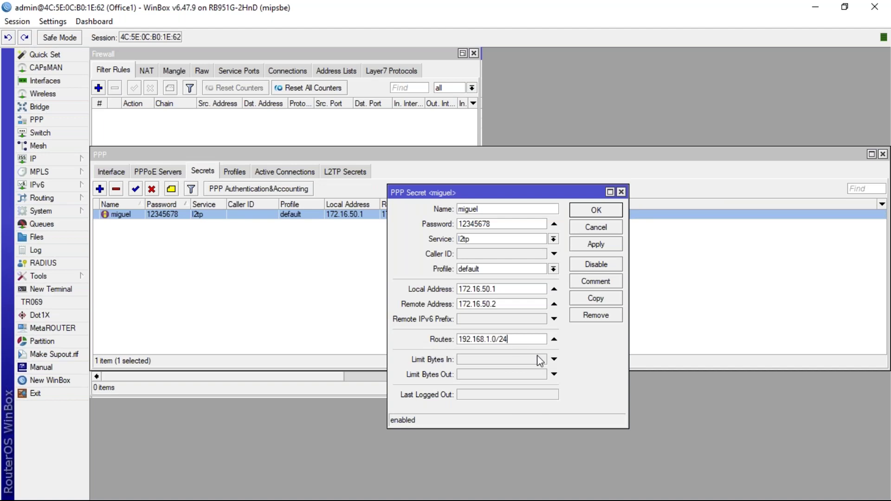
type(",")
type(" 192")
type(".168.")
type("0")
type(".")
key("BackSpace")
type("3.0")
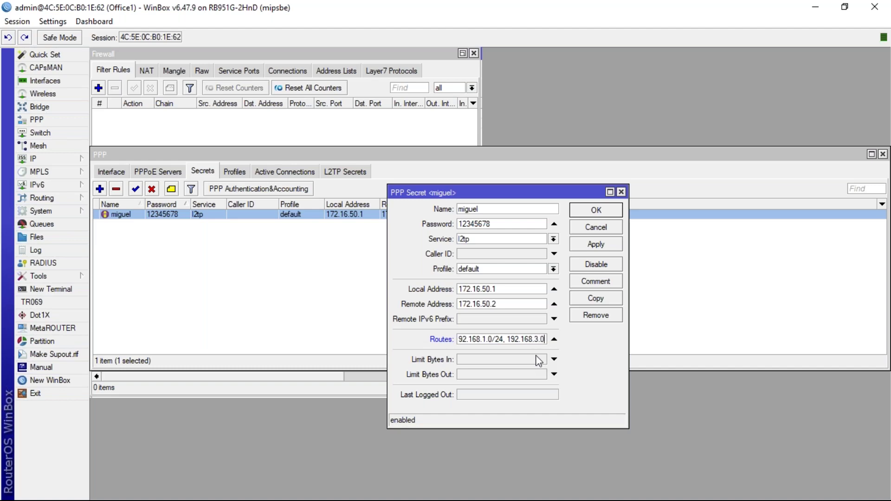
type("/24")
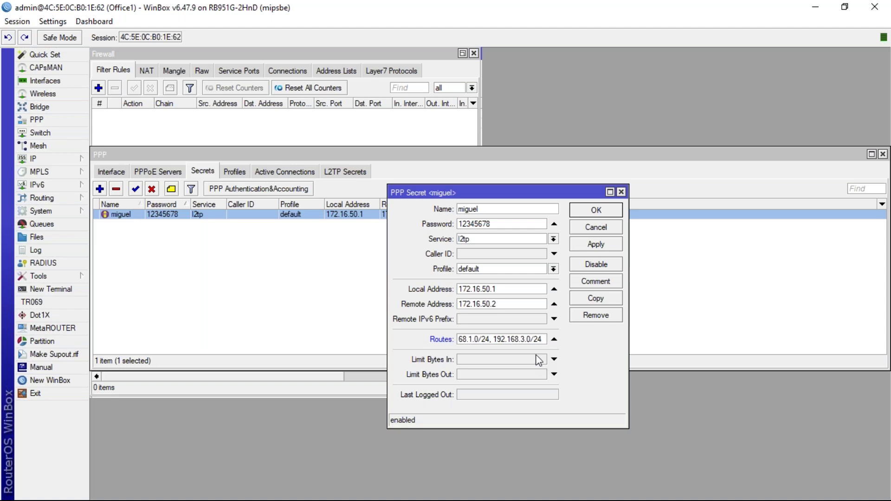
left_click(587, 247)
Try further edits to the Routes text, then discard them and close the secret.
left_click_drag(490, 339, 412, 338)
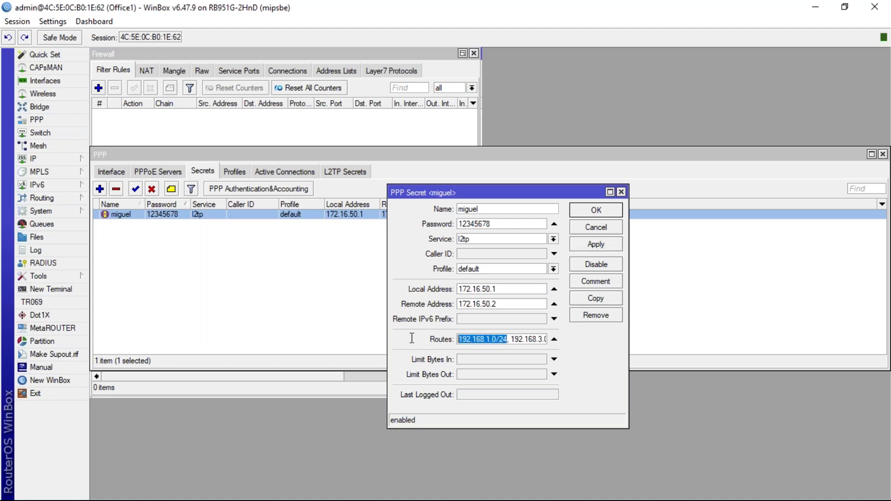
left_click(513, 339)
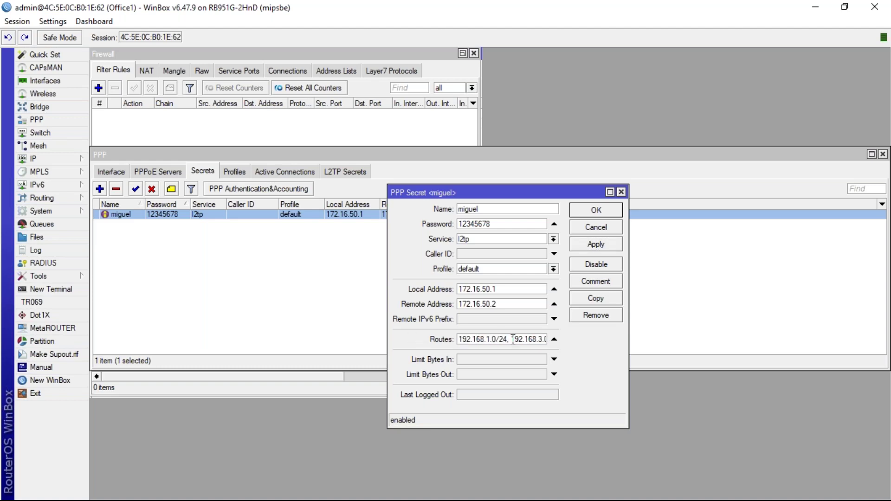
left_click_drag(512, 339, 559, 339)
left_click(543, 339)
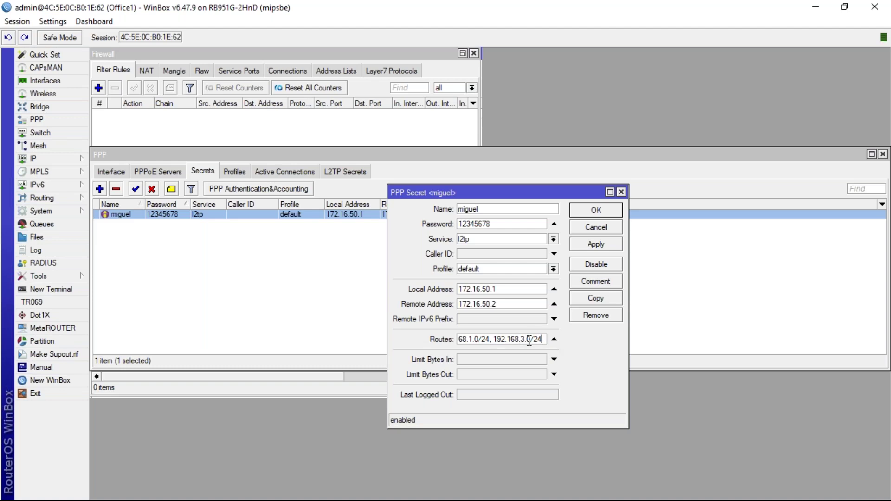
left_click_drag(485, 340, 583, 342)
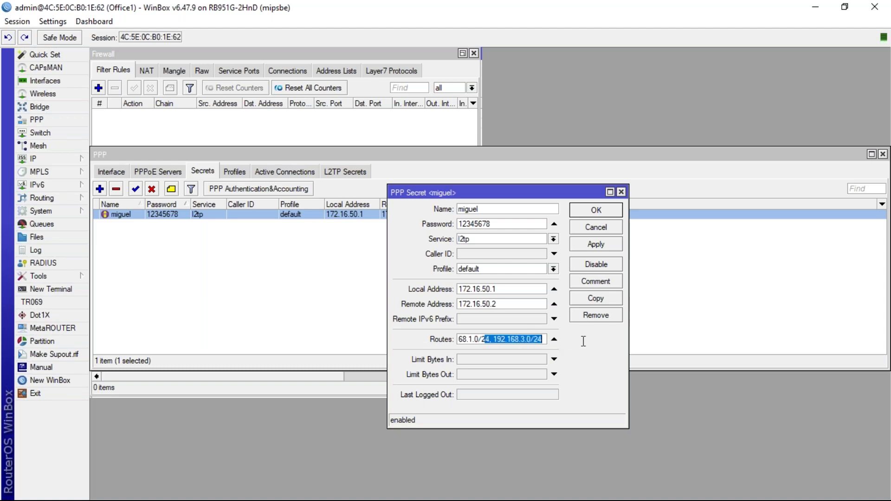
type("3")
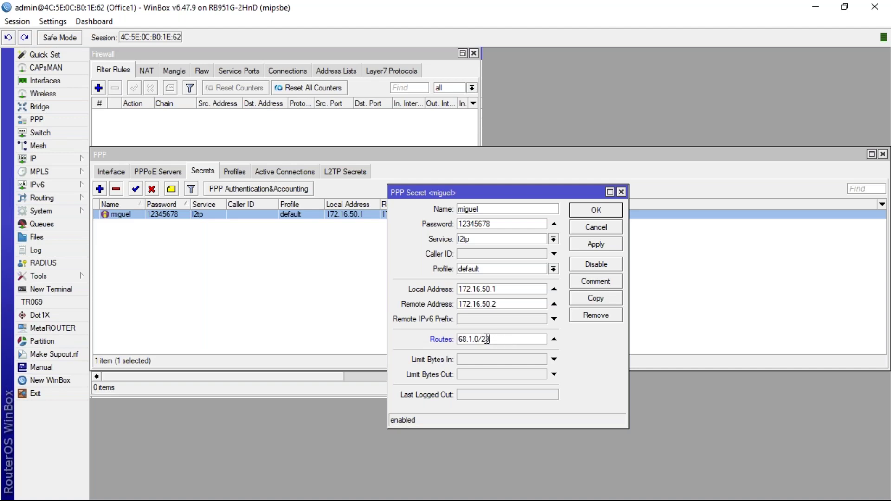
key("BackSpace")
type("4,")
left_click(586, 231)
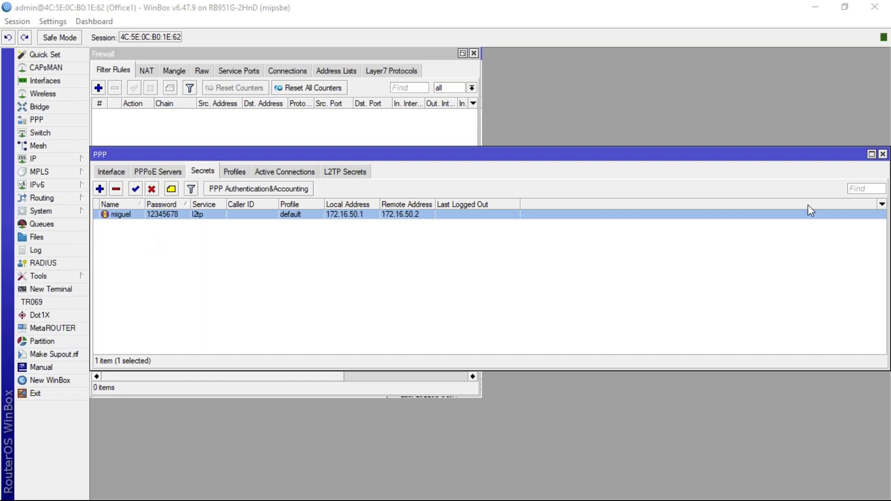
Close the PPP window, review the two srcnat NAT rules, then return to Filter Rules.
left_click(882, 154)
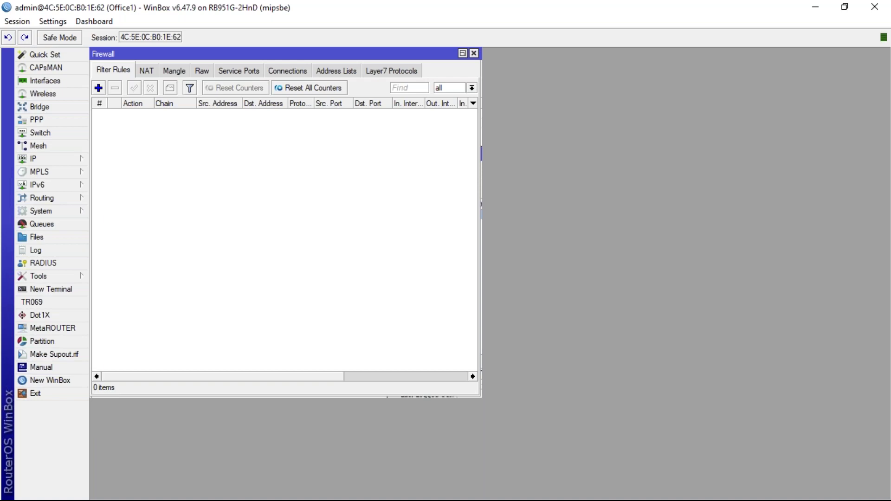
left_click(145, 71)
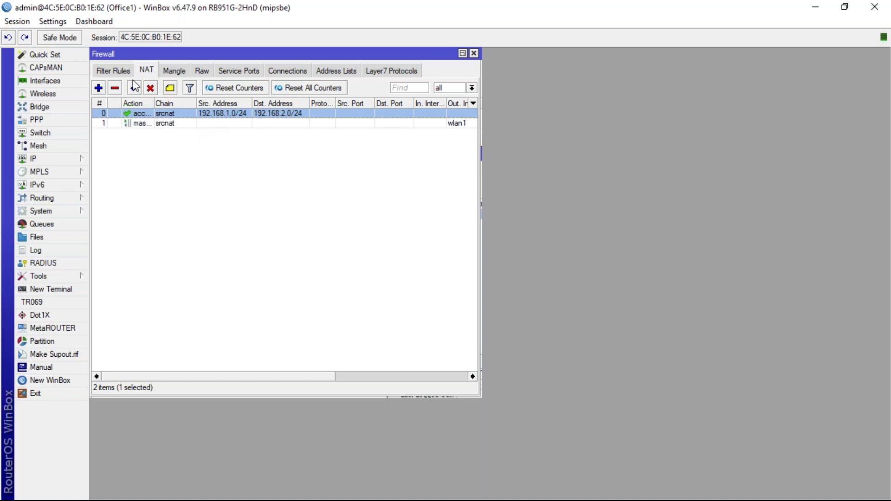
left_click(119, 71)
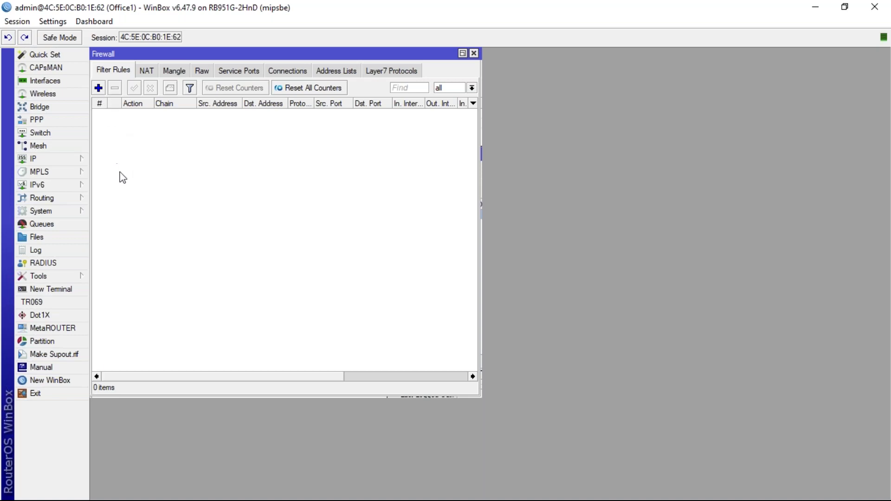
left_click(98, 88)
left_click(406, 74)
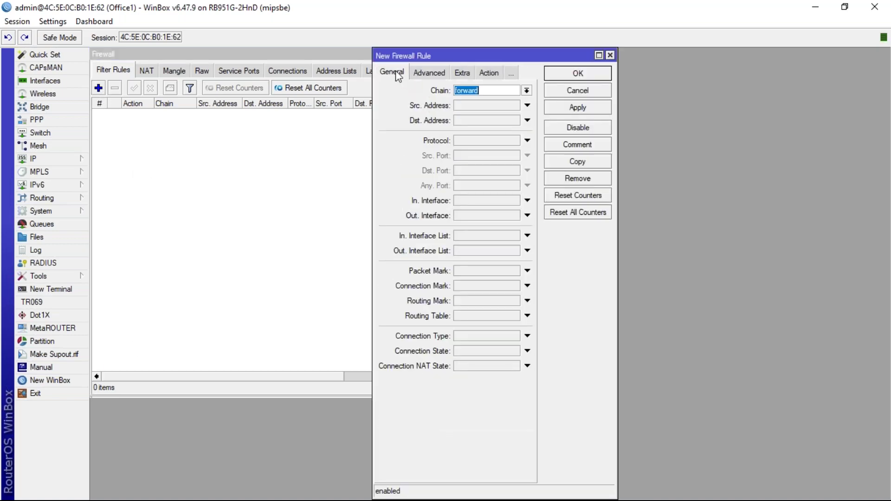
left_click(527, 91)
left_click(502, 110)
left_click(481, 121)
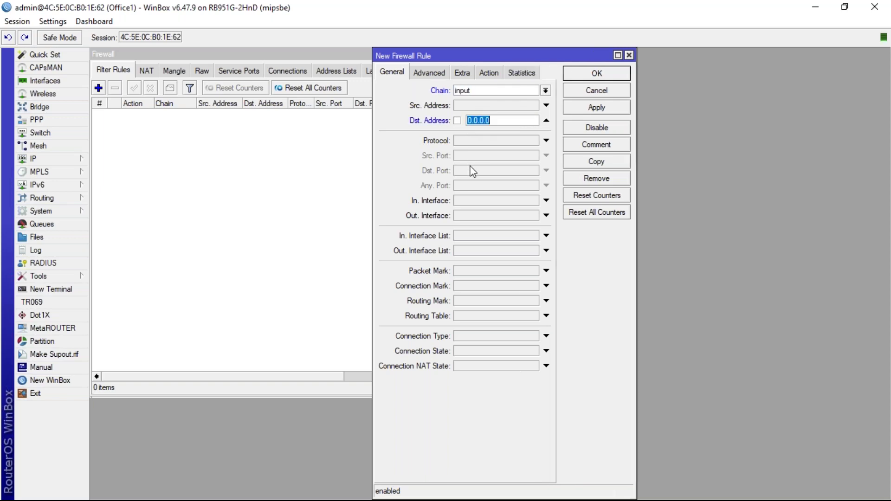
left_click(478, 141)
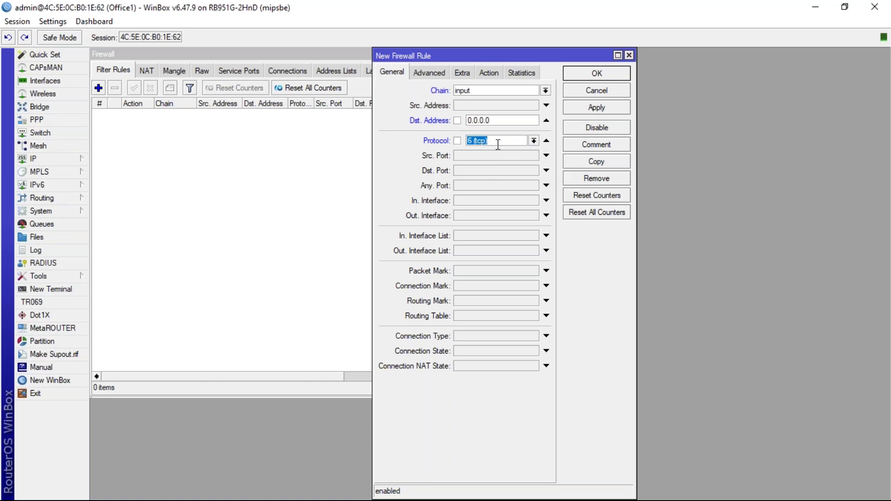
left_click(512, 172)
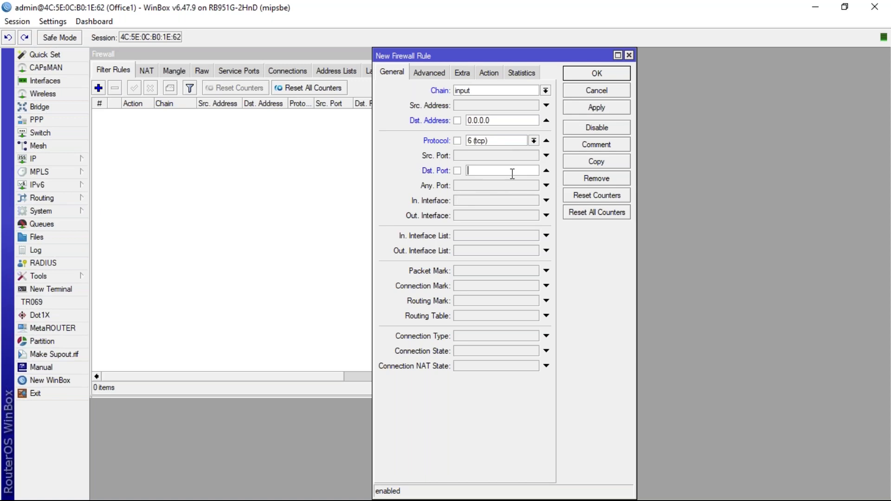
left_click(489, 74)
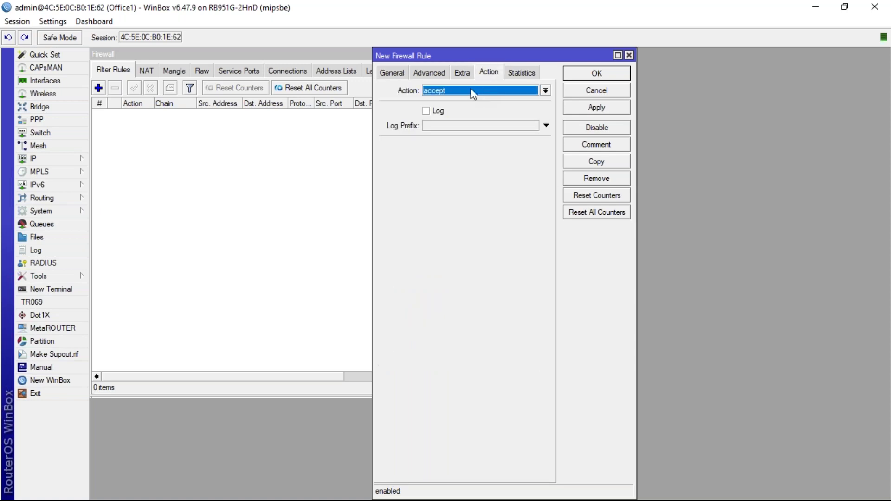
left_click(597, 91)
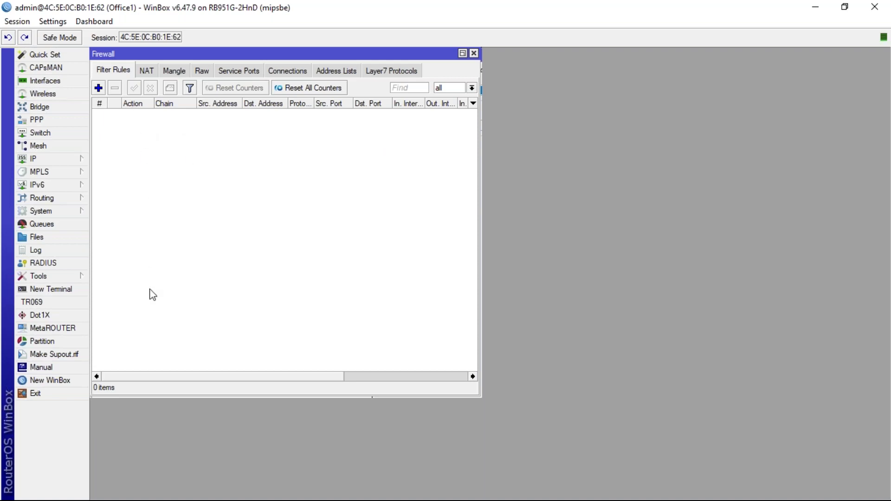
Close the Firewall window and refocus the empty WinBox workspace.
left_click(474, 53)
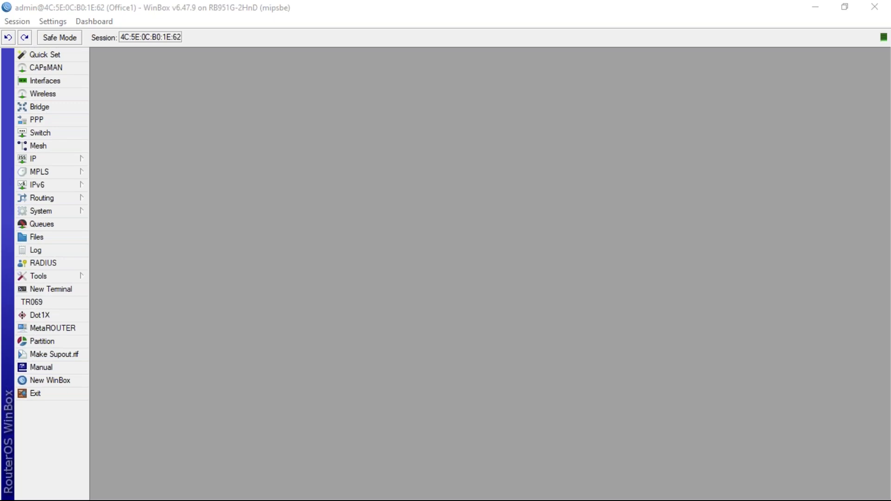
left_click(497, 237)
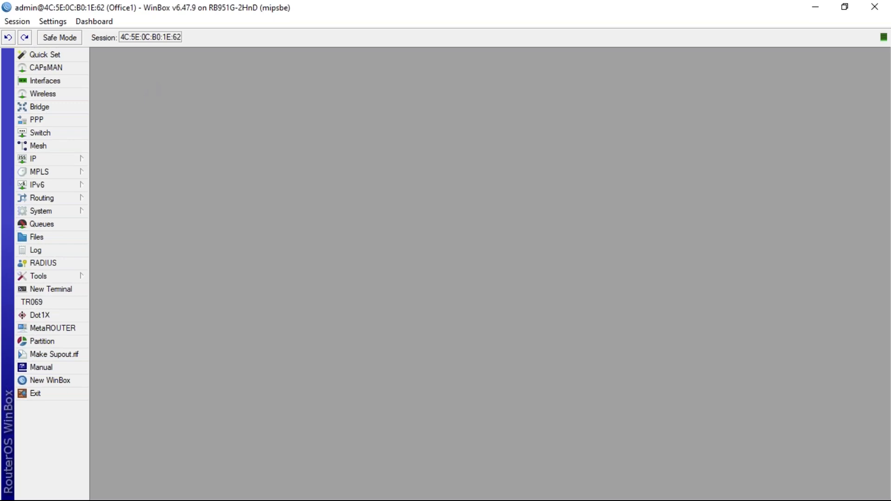
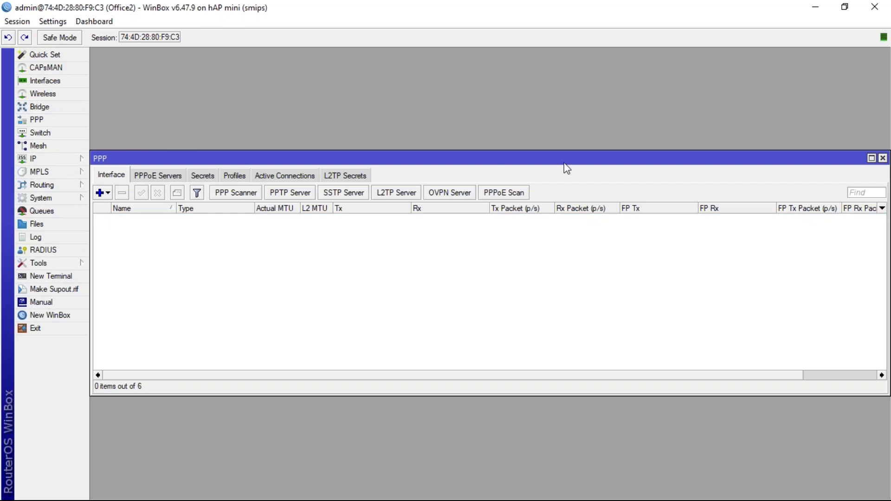
Create a new L2TP client on Office2 that dials out to 10.0.0.1.
left_click(872, 158)
left_click(104, 89)
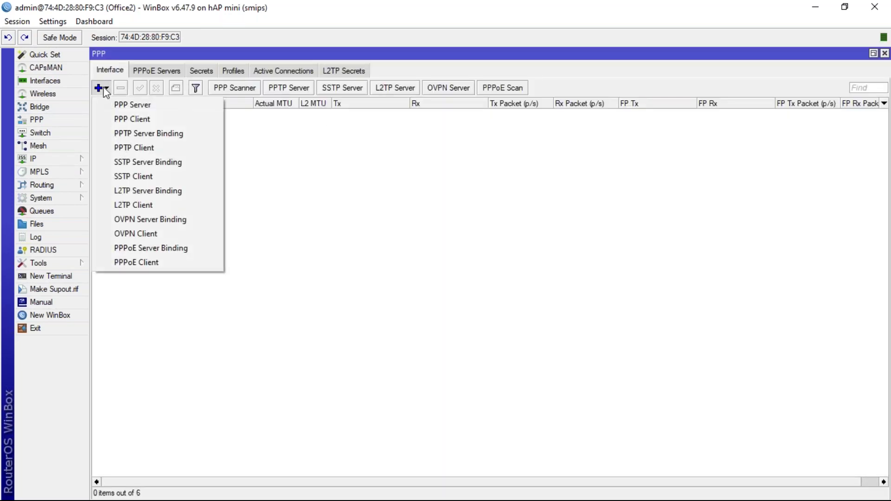
left_click(163, 208)
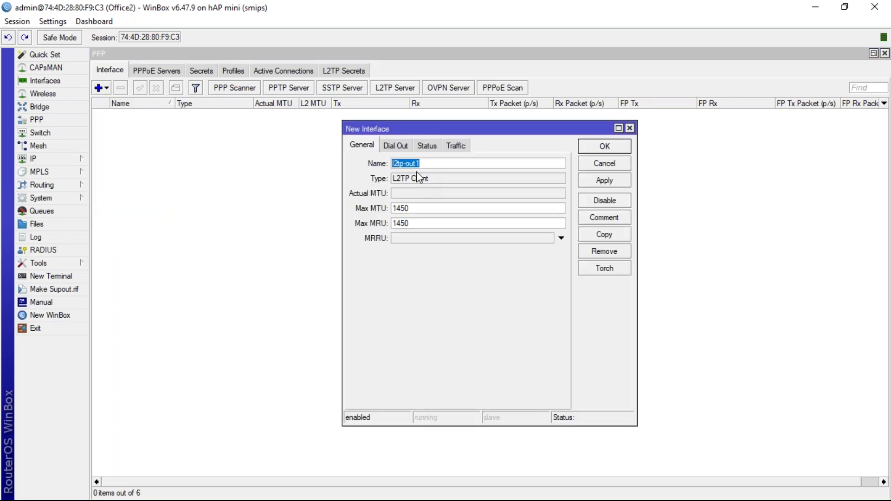
left_click(398, 147)
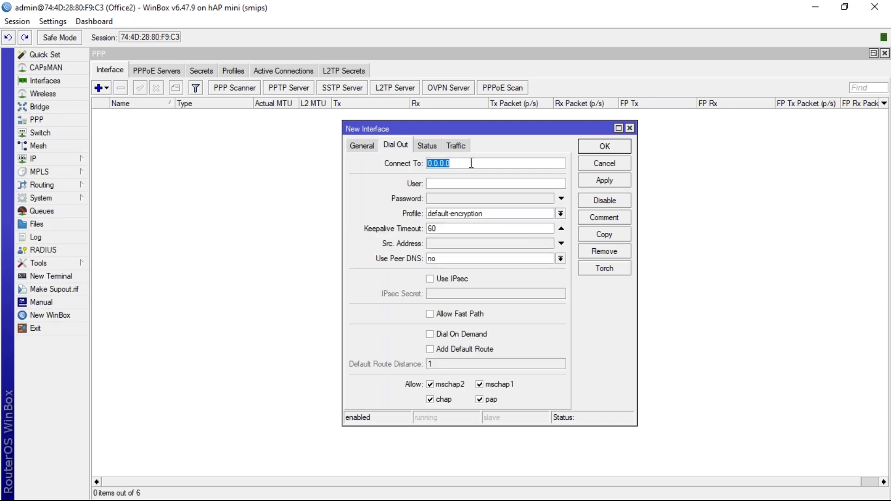
type("10.0.0.1")
Enter the tunnel user name and password, and enable IPsec with the shared secret.
left_click(463, 181)
type("miguel")
key("BackSpace")
key("BackSpace")
key("BackSpace")
key("BackSpace")
key("BackSpace")
key("BackSpace")
type("miguel")
left_click(462, 195)
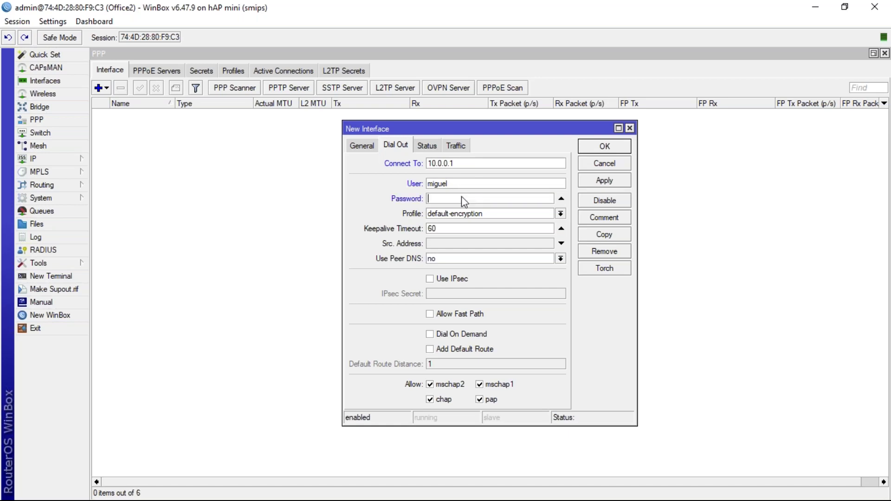
left_click(455, 279)
left_click(466, 292)
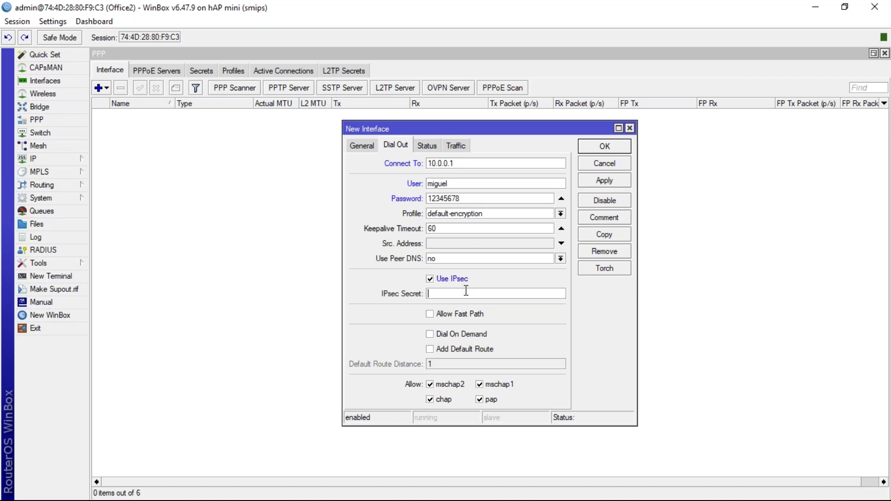
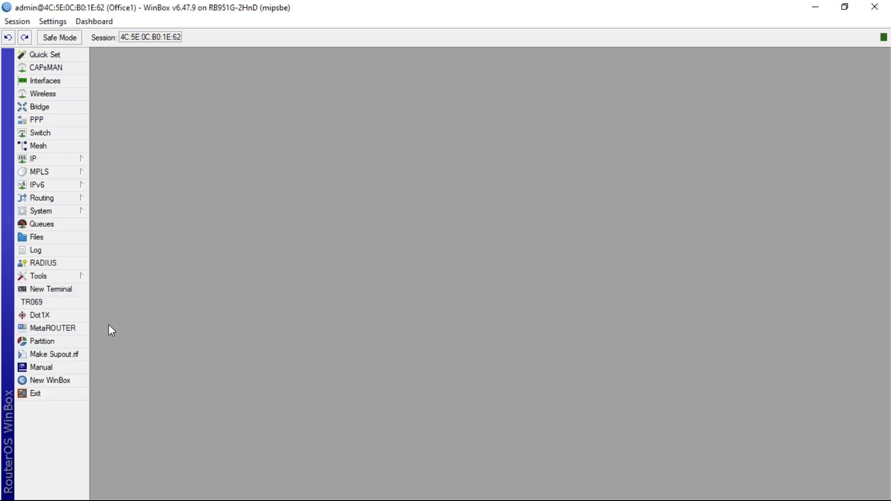
Check Office1's L2TP server Use IPsec and IPsec Secret settings, then return to Office2.
left_click(58, 119)
left_click(117, 171)
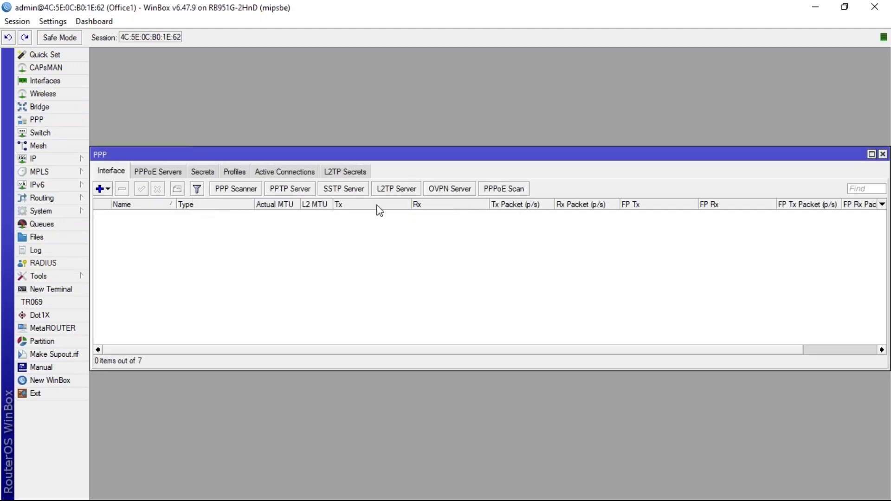
left_click(405, 189)
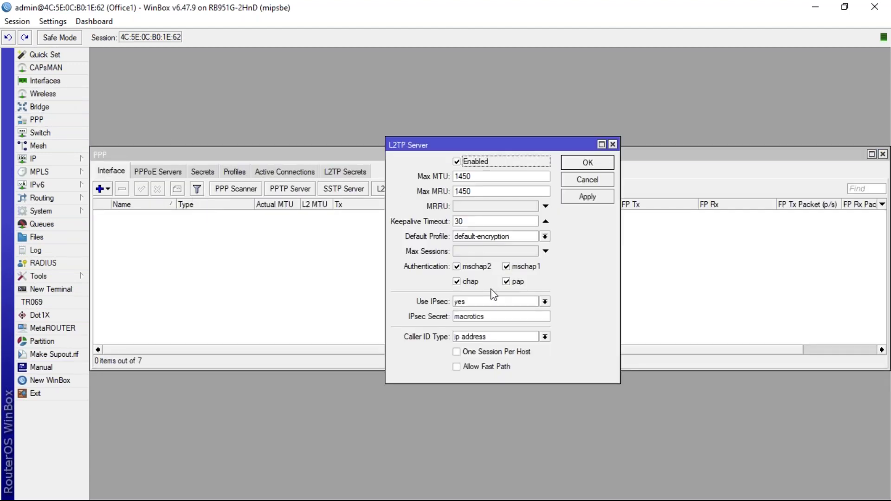
left_click(596, 179)
left_click(815, 6)
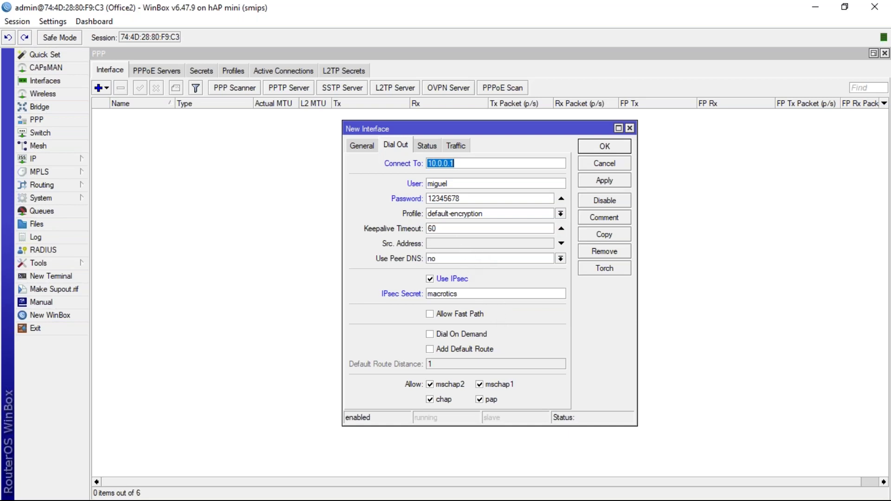
Save l2tp-out1 with Add Default Route left off, then switch to Office1.
left_click(430, 350)
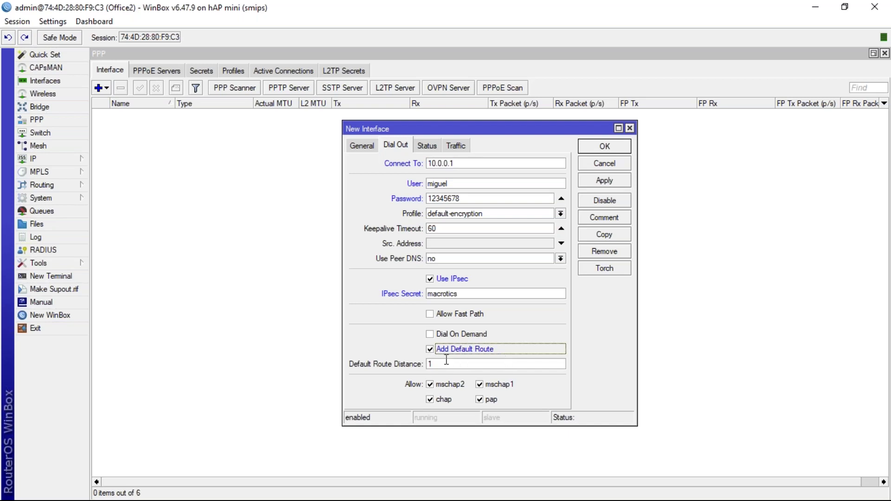
double_click(430, 364)
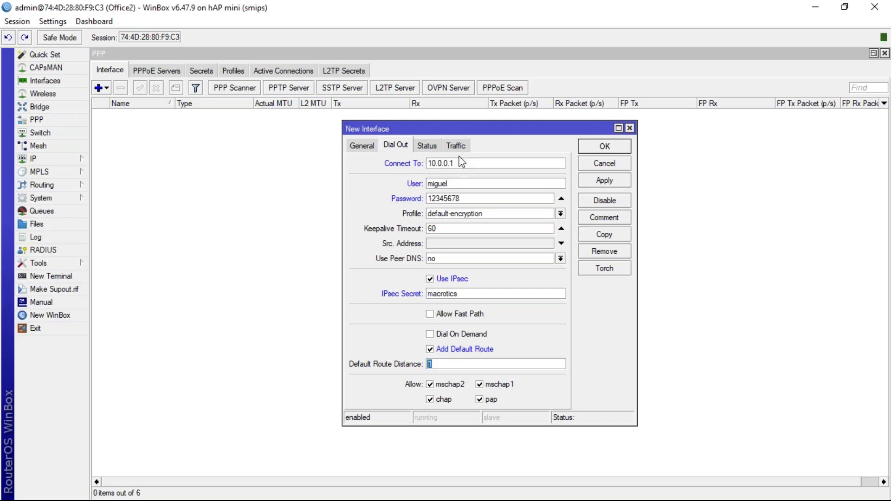
left_click(430, 350)
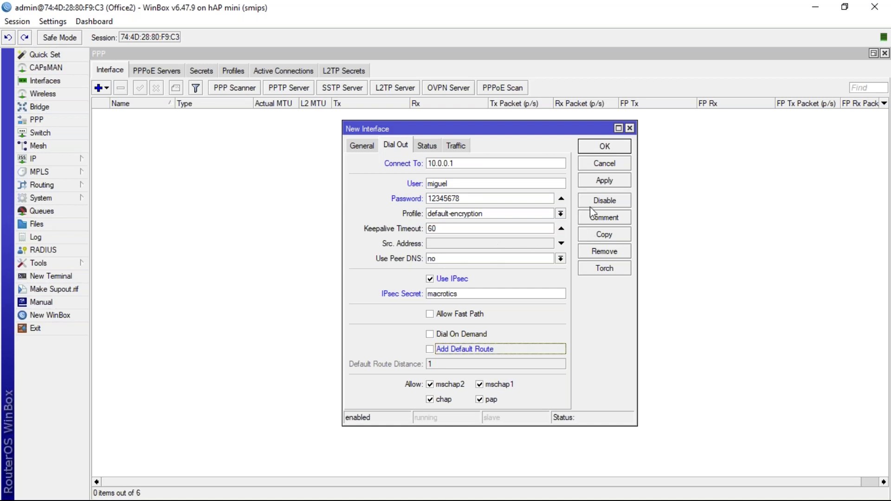
left_click(608, 184)
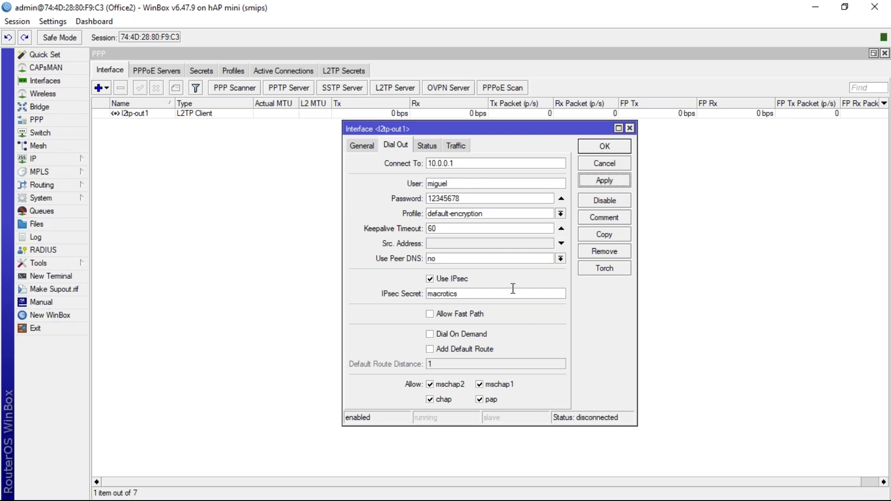
left_click(605, 146)
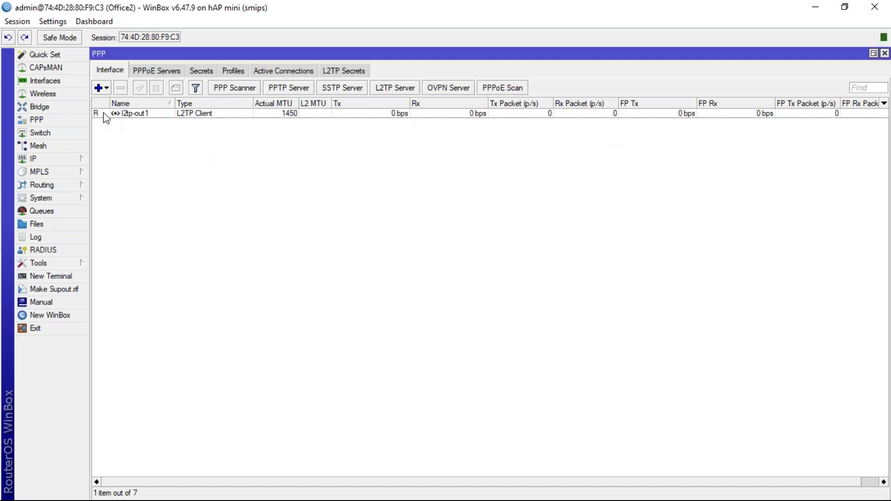
mouse_move(103, 118)
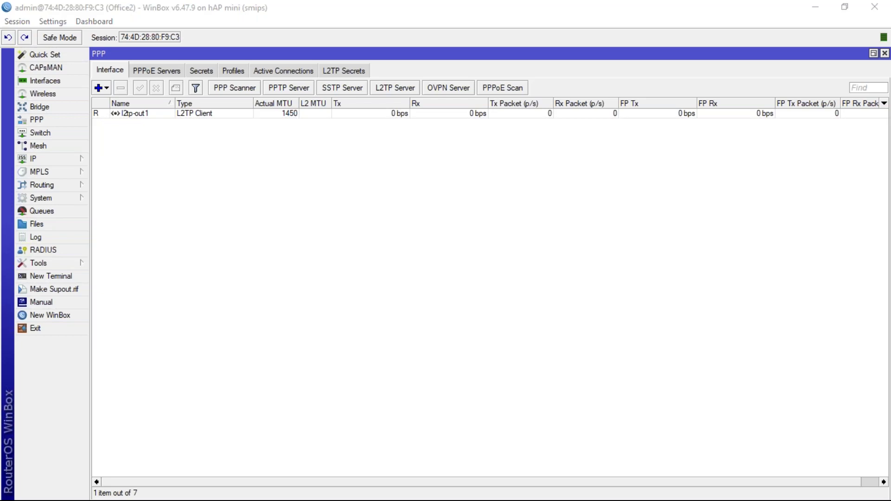
key("alt+Tab")
key("alt+Tab")
key("alt+Tab")
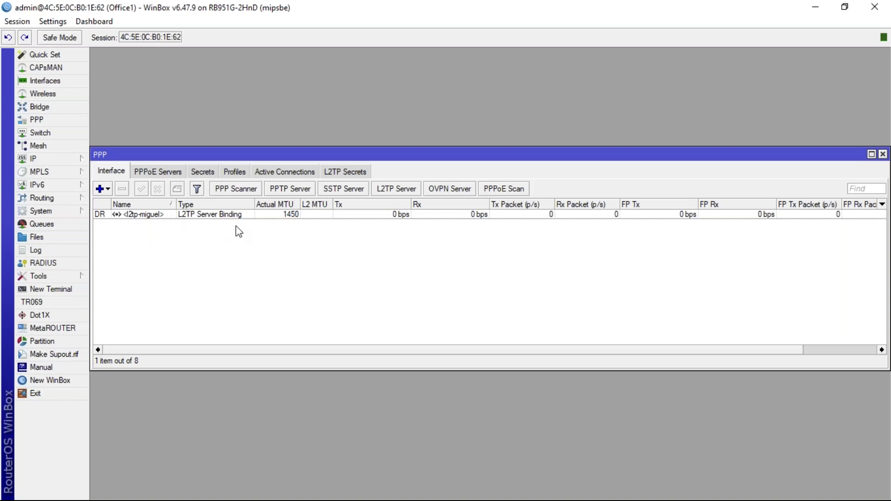
Select the 172.16.50.2 tunnel route in Office1's route list, then view PPP active connections.
left_click(71, 159)
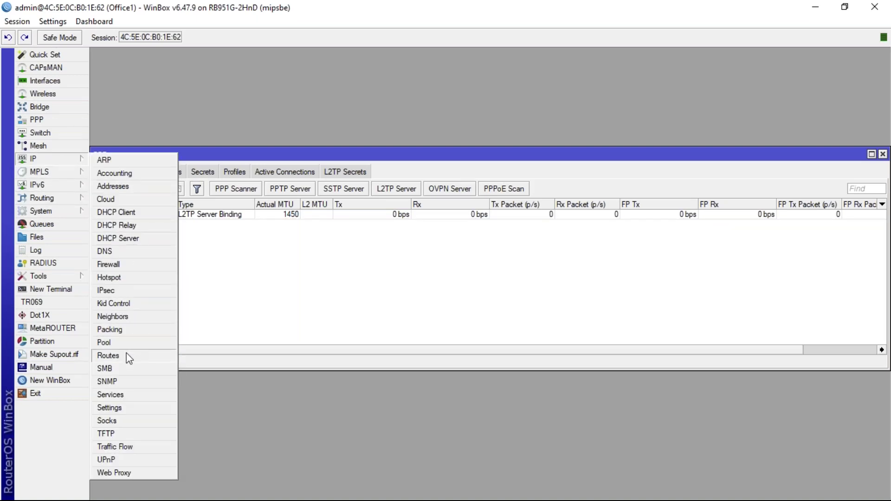
left_click(127, 357)
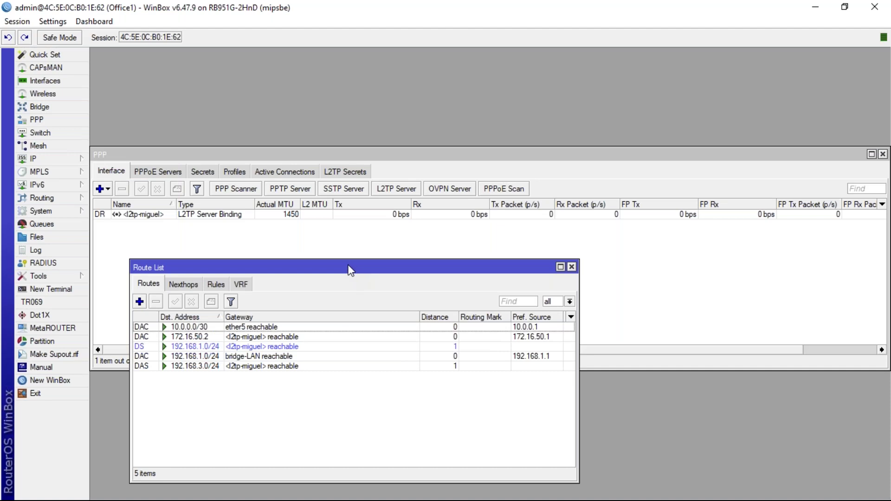
left_click_drag(351, 270, 354, 244)
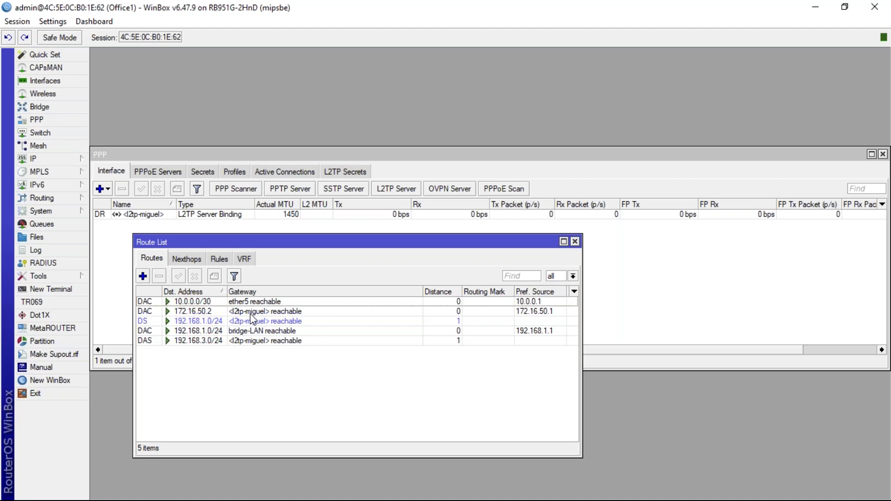
left_click(249, 313)
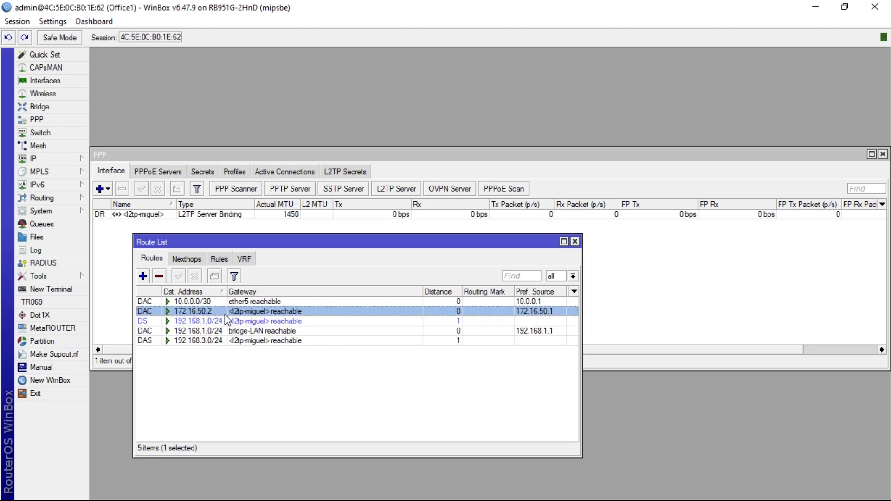
left_click(300, 173)
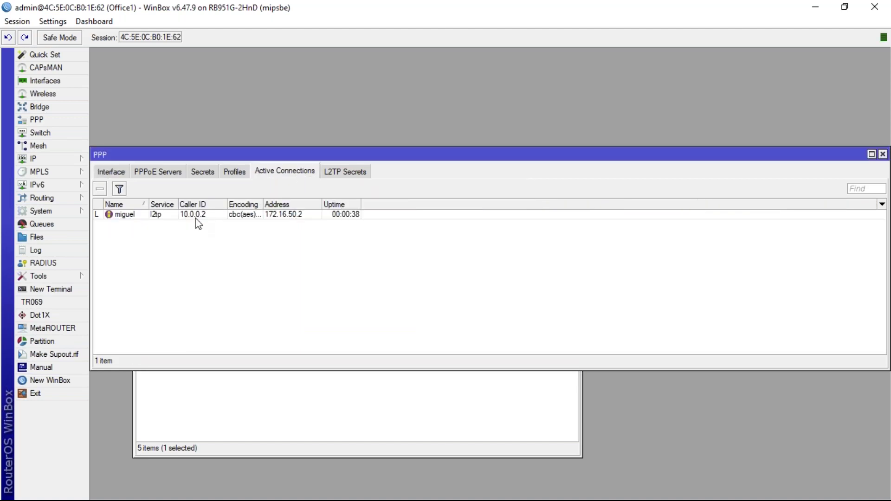
Inspect the active L2TP connection from 10.0.0.2, then close its details and the PPP window.
double_click(273, 214)
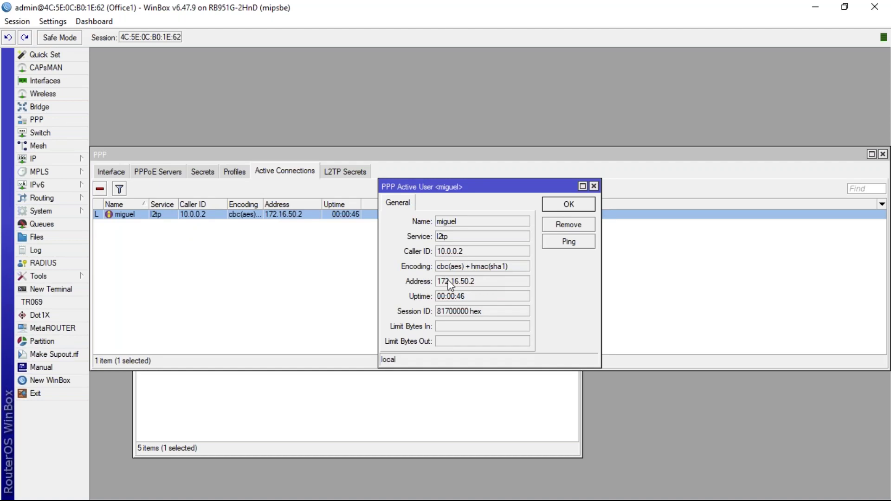
left_click(595, 187)
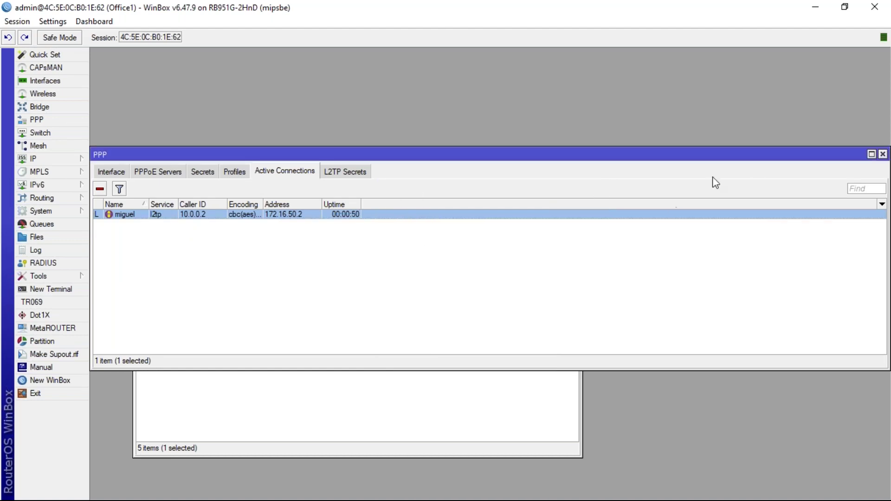
left_click(882, 155)
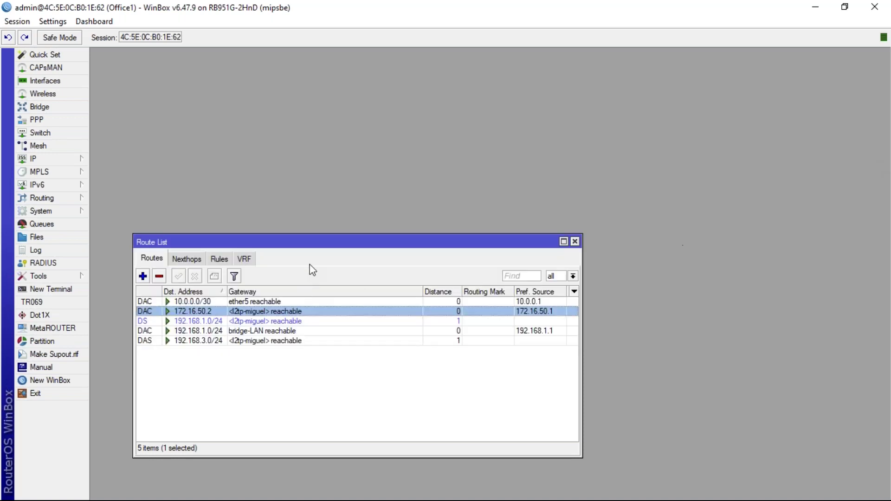
left_click_drag(325, 249, 311, 161)
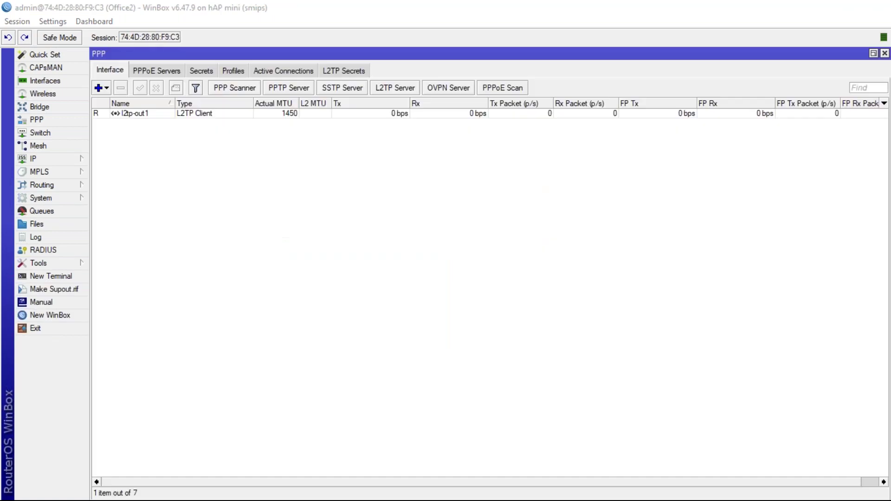
Select Office2's 172.16.50.1 route via l2tp-out1 in the route list.
left_click(55, 159)
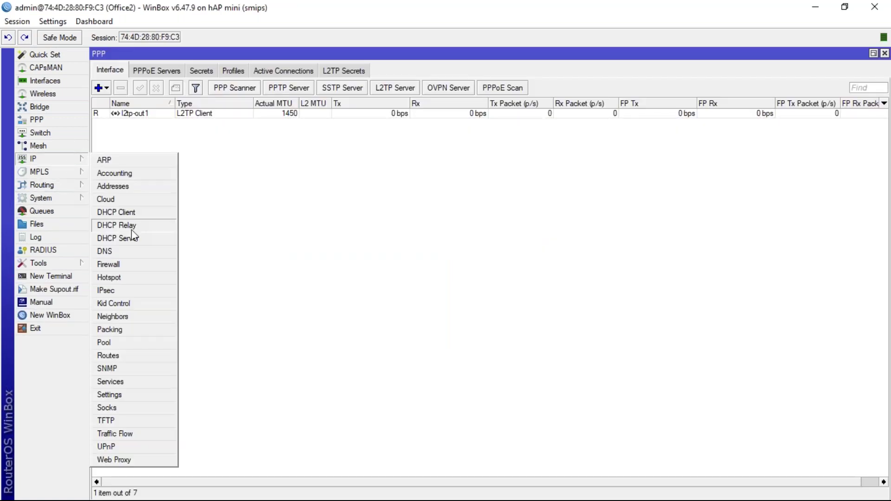
left_click(123, 356)
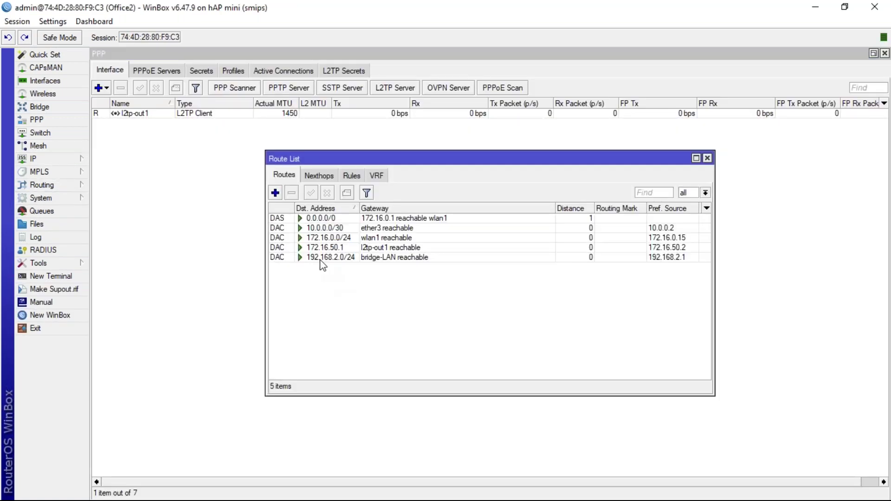
left_click(384, 249)
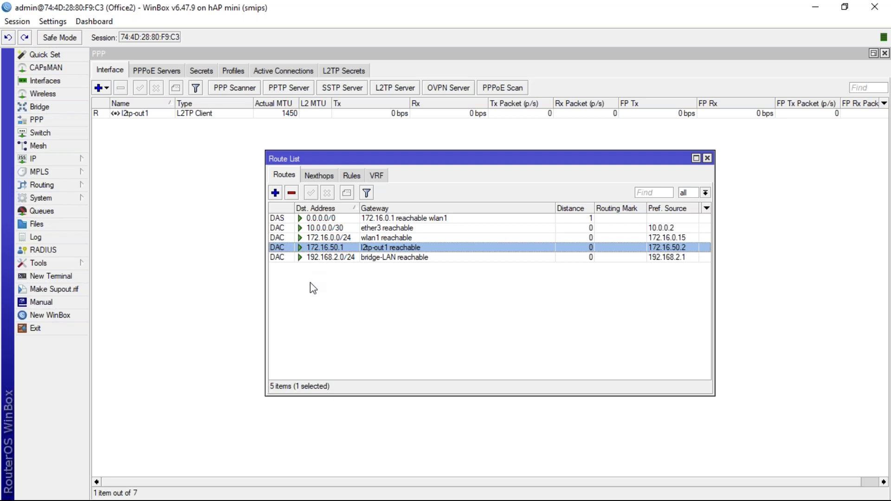
Add a static route to 192.168.1.0/24 with gateway 172.16.50.1.
left_click(276, 193)
left_click_drag(475, 175, 439, 270)
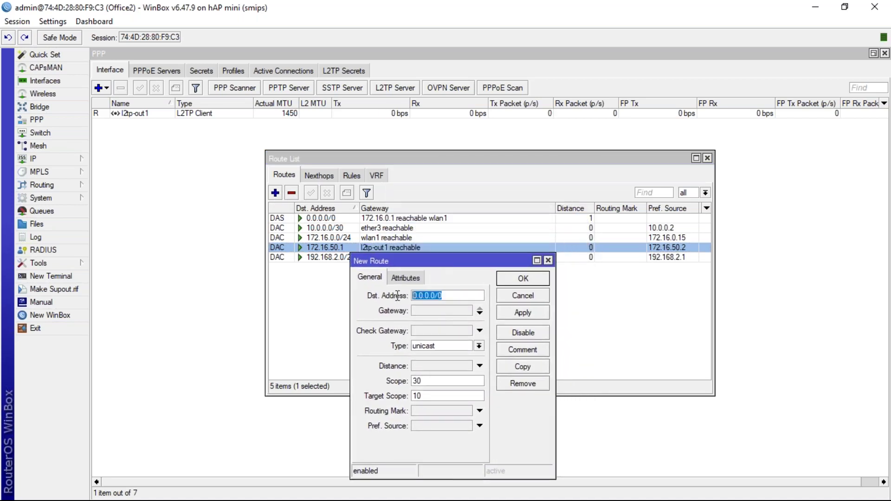
type("192.")
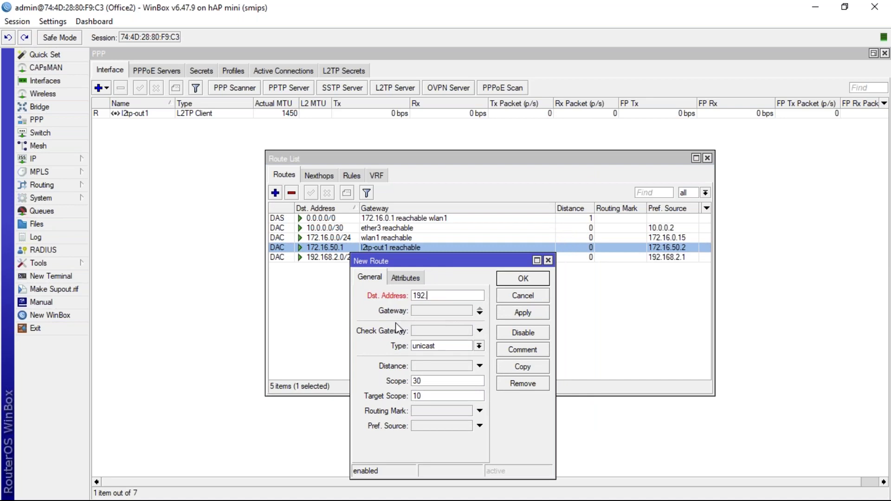
type("168.1.0/24")
left_click_drag(433, 261, 414, 279)
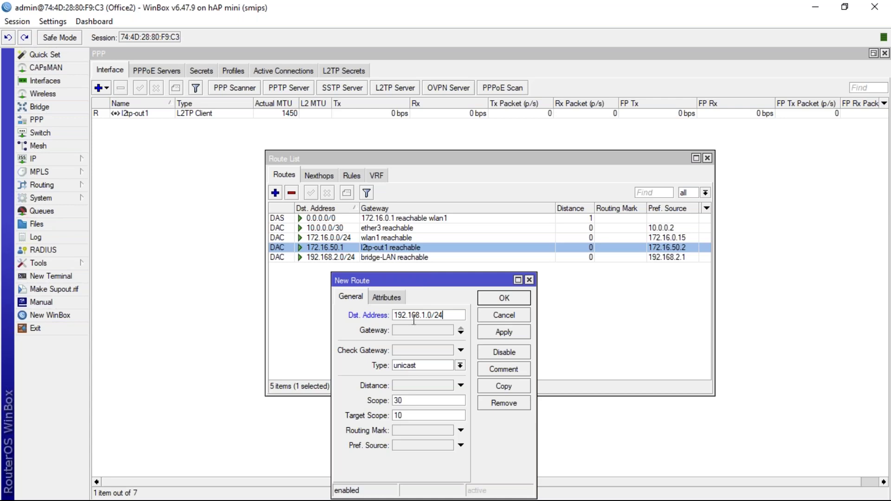
left_click(425, 331)
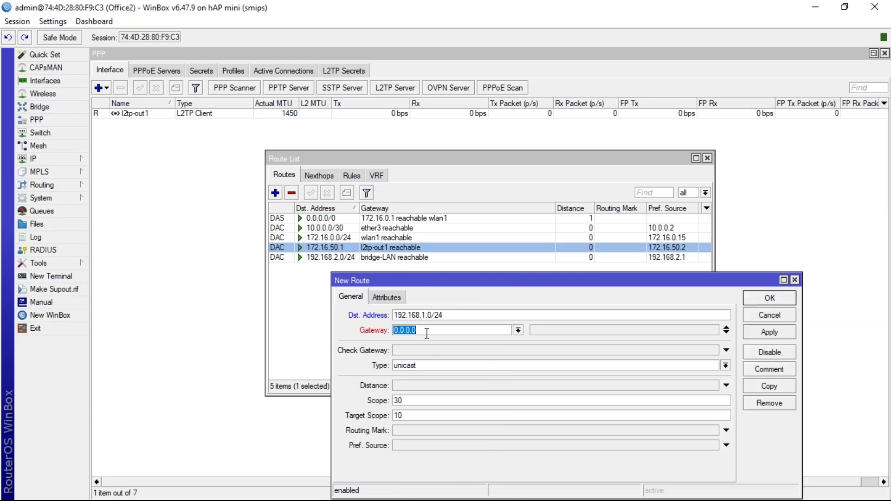
left_click(518, 331)
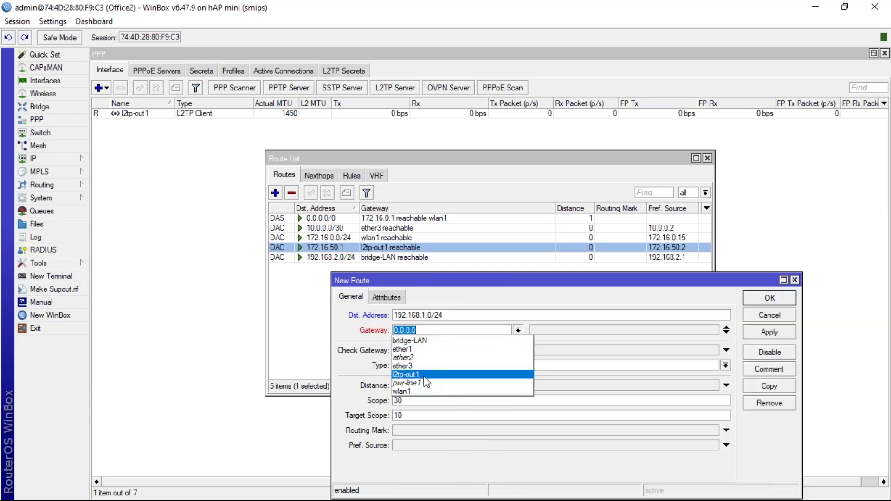
left_click(431, 330)
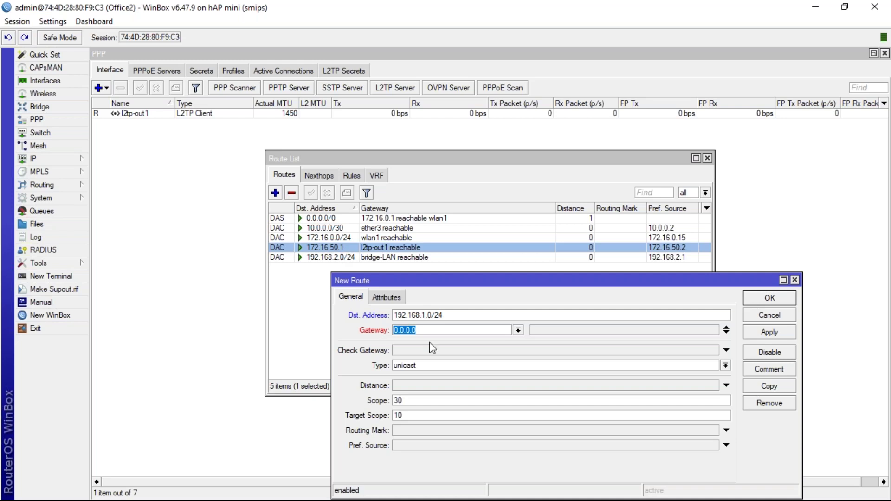
type("172.16")
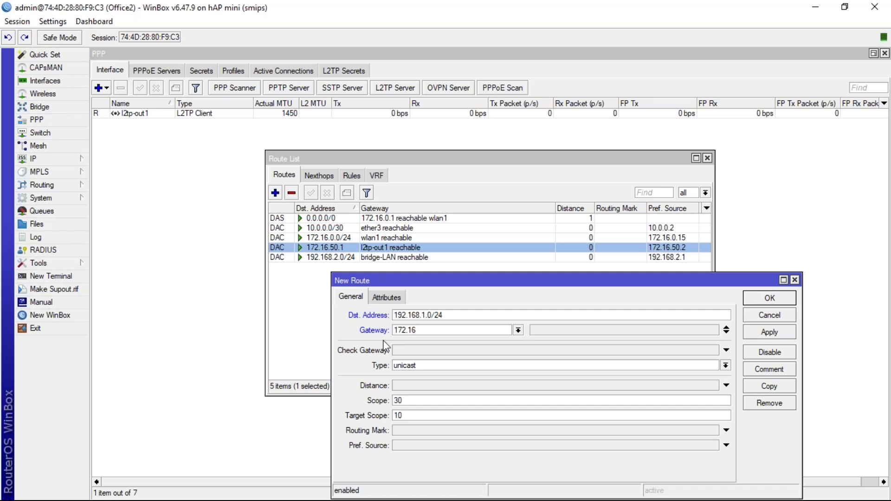
type(".50.1")
left_click(769, 333)
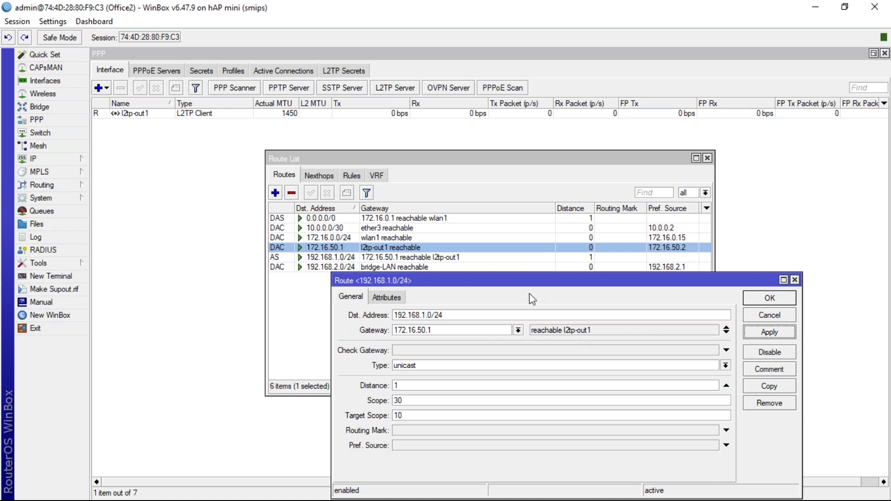
Change the route's gateway to the l2tp-out1 interface and confirm.
left_click_drag(530, 275, 499, 279)
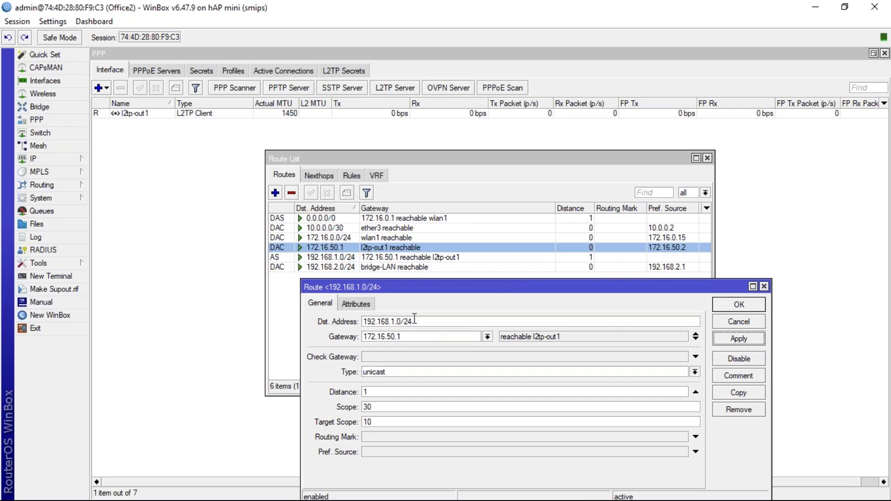
left_click(488, 336)
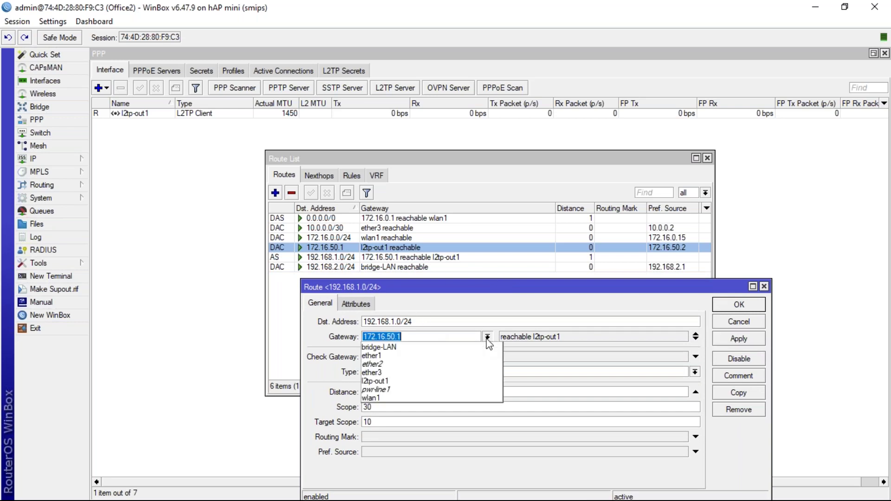
left_click(411, 382)
left_click(724, 342)
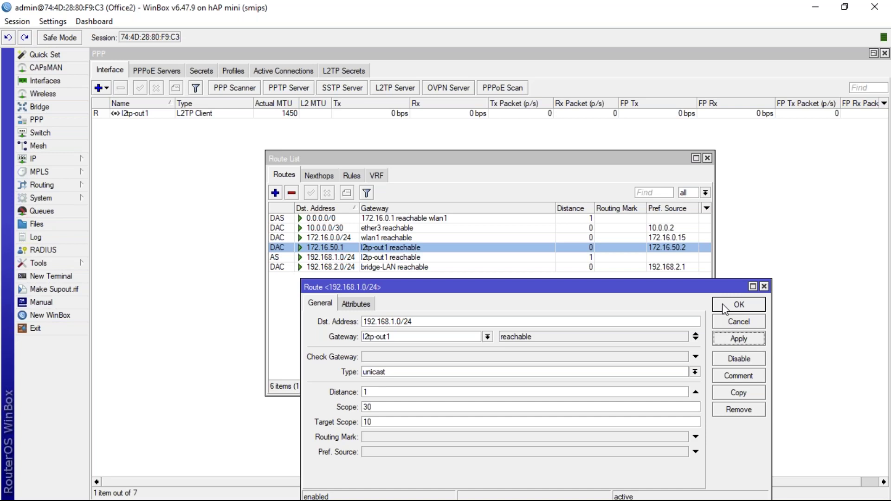
left_click(737, 305)
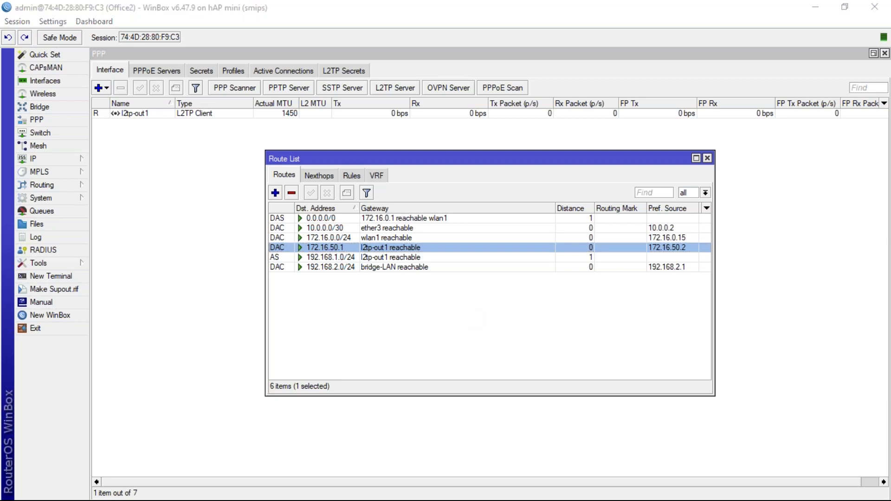
On Office1, change the tunnel user's PPP secret route to 192.168.2.0/24 and apply.
key("alt+Tab")
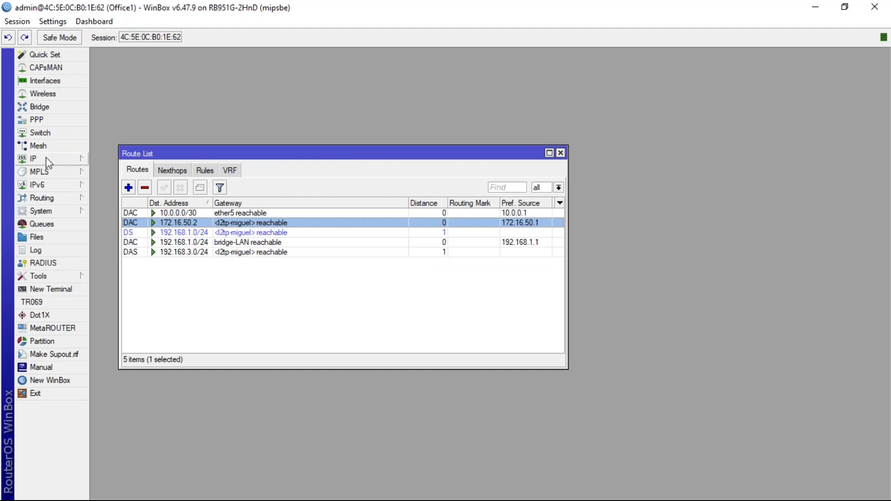
left_click(49, 121)
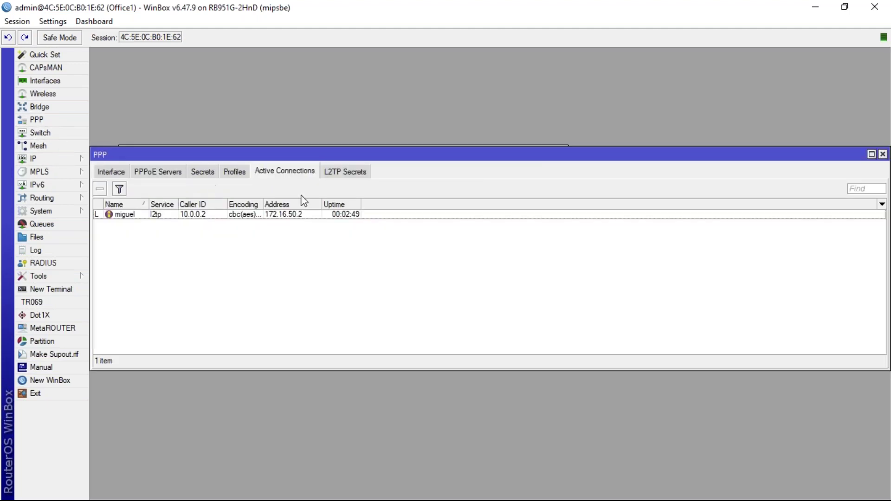
left_click(203, 172)
double_click(176, 215)
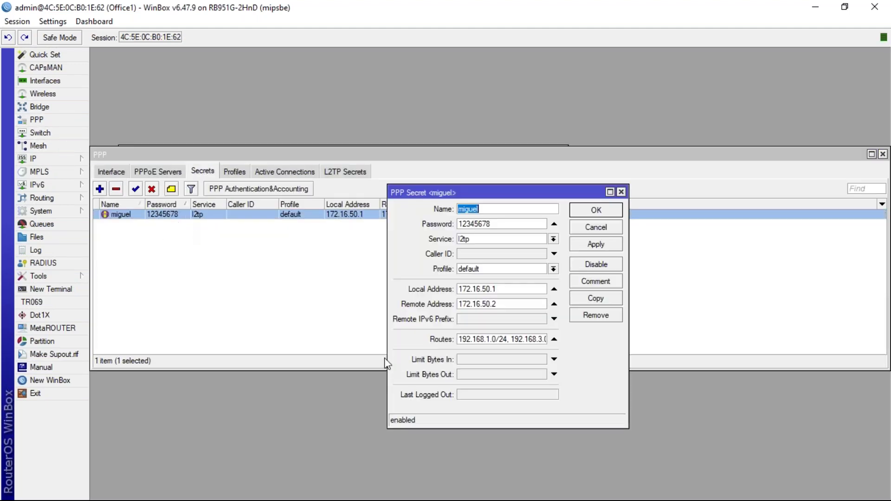
left_click(495, 340)
double_click(488, 339)
type("2")
left_click(578, 248)
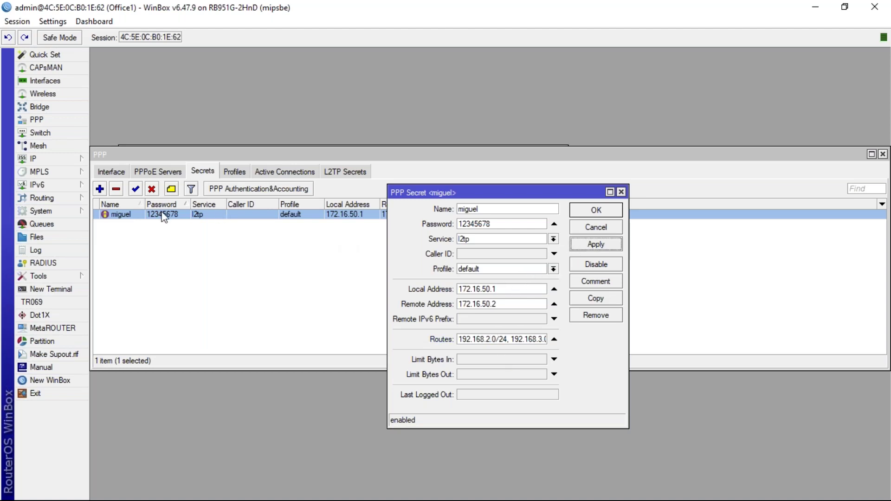
Check Office1's route list for the 192.168.3.0/24 route.
left_click(52, 159)
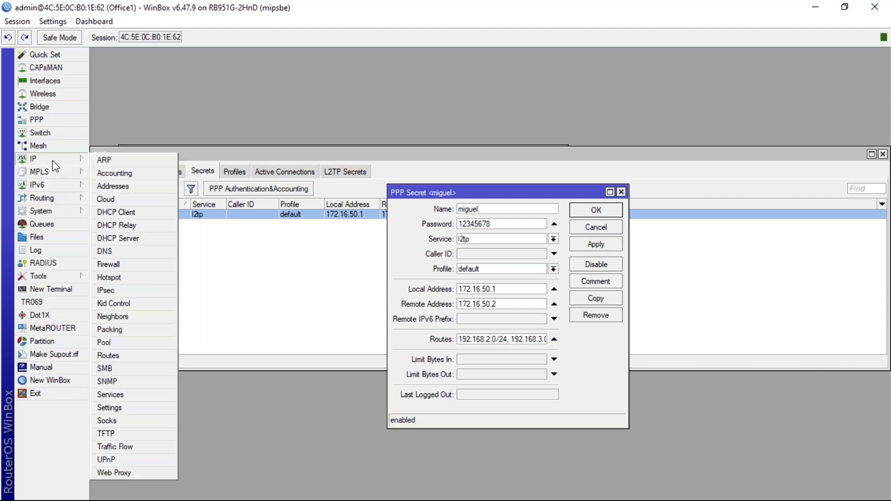
left_click(126, 356)
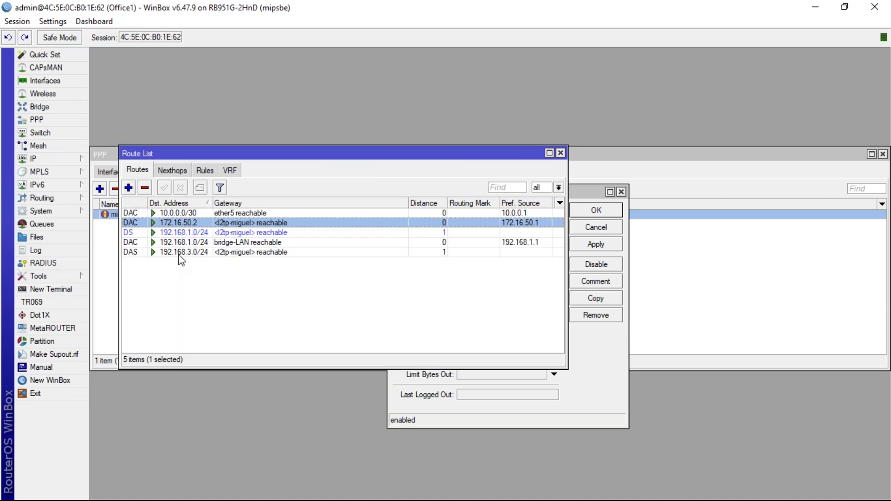
left_click(194, 253)
left_click(617, 383)
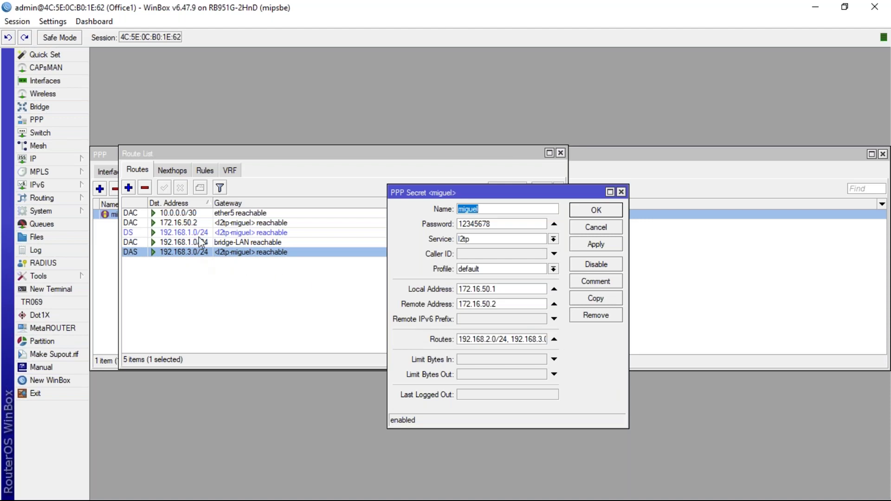
Remove the active tunnel connection to force a reconnect.
left_click(103, 158)
left_click(271, 172)
left_click(140, 213)
left_click(100, 189)
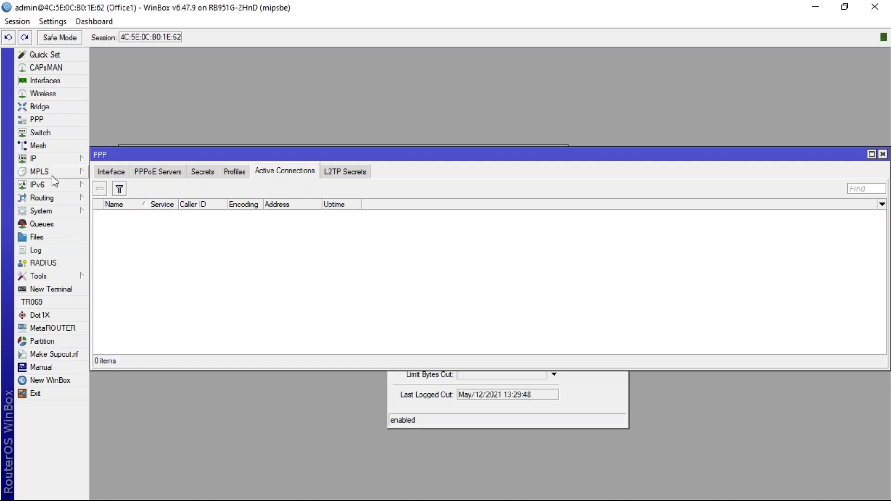
Confirm the 192.168.2.0/24 route now appears in Office1's route list.
left_click(37, 159)
left_click(112, 355)
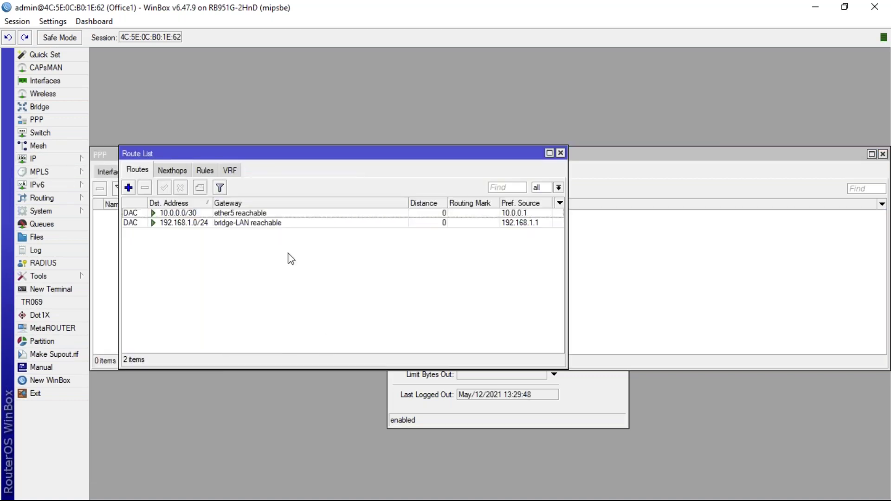
left_click(188, 244)
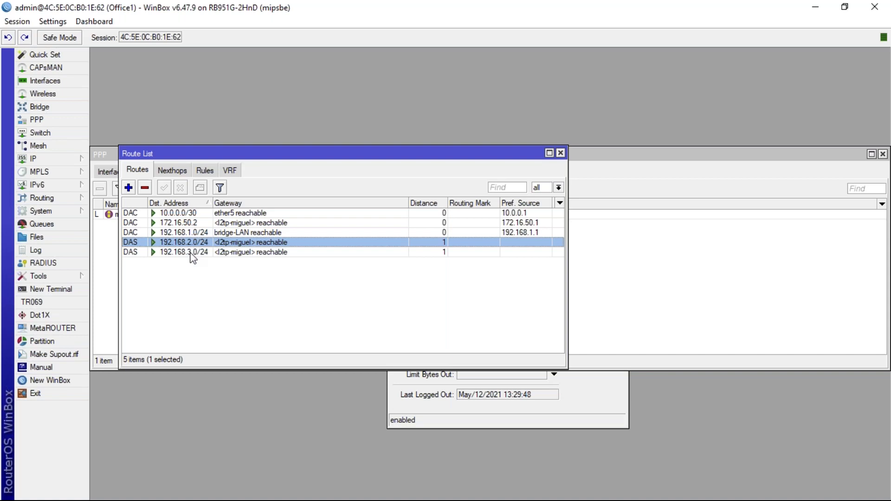
left_click(575, 395)
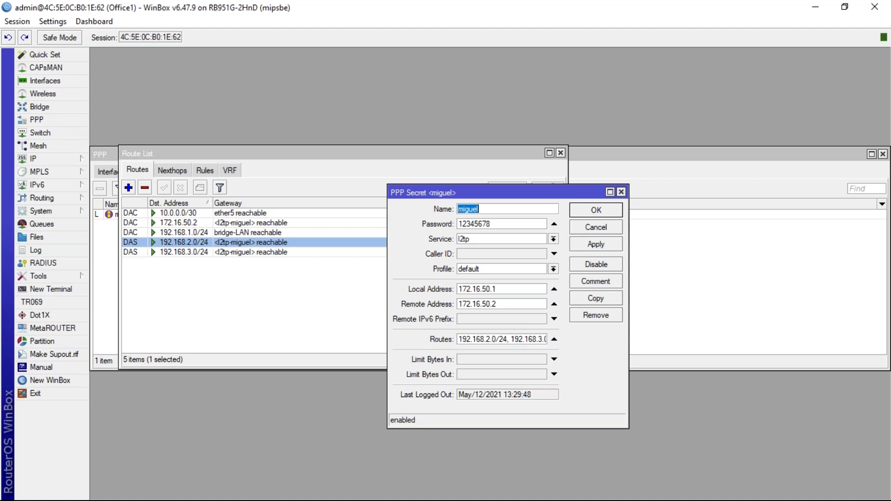
Disable Office2's l2tp-out1 client interface.
key("alt+Tab")
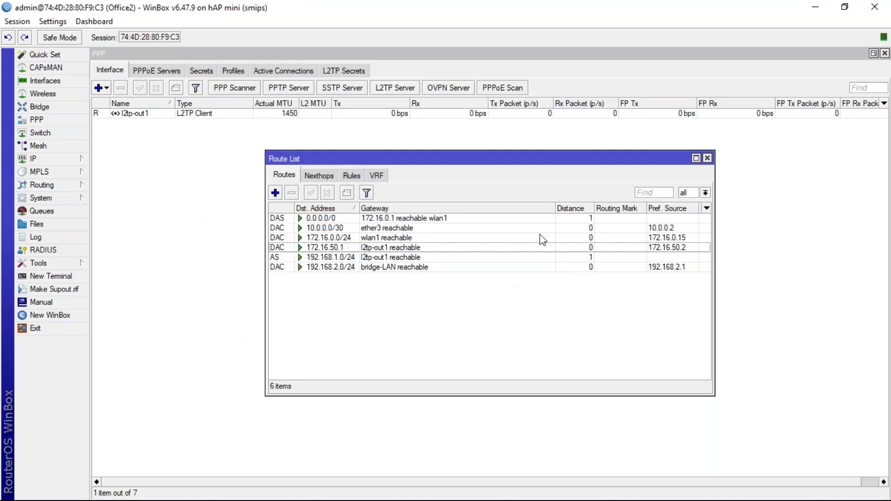
left_click(140, 113)
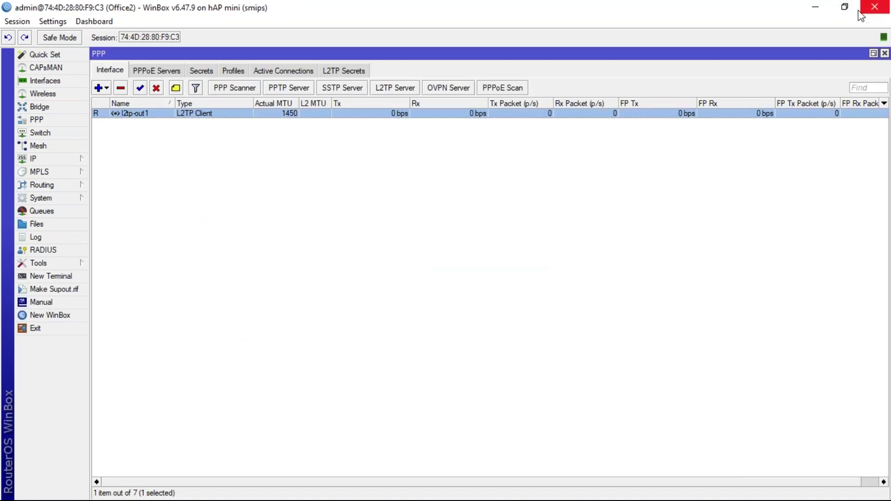
left_click(845, 6)
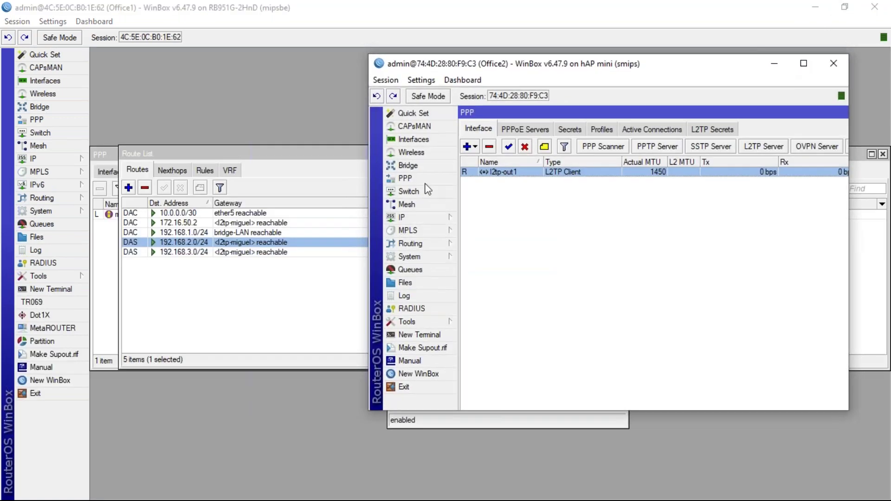
left_click(529, 146)
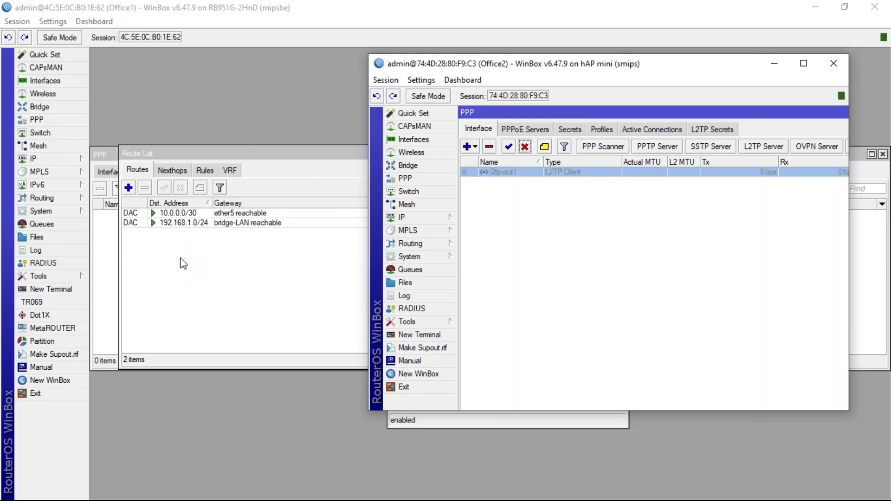
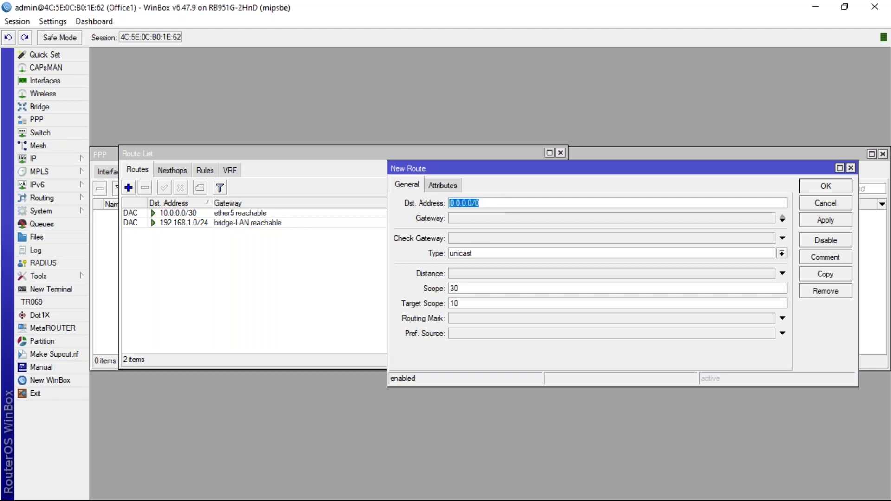
Try gateway 0.0.0.0 for the 0.0.0.0/0 default route, then cancel it unsaved.
left_click_drag(496, 204, 438, 204)
left_click(483, 224)
left_click(493, 218)
double_click(493, 218)
left_click(491, 218)
double_click(491, 218)
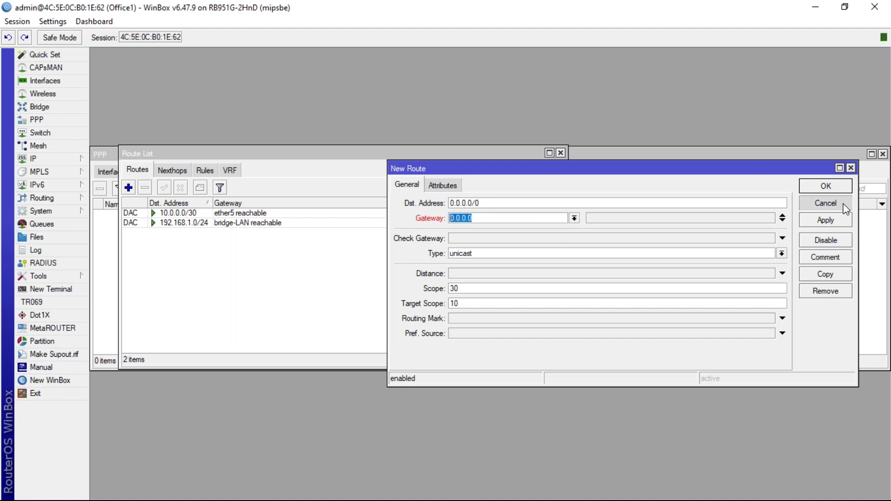
left_click(844, 204)
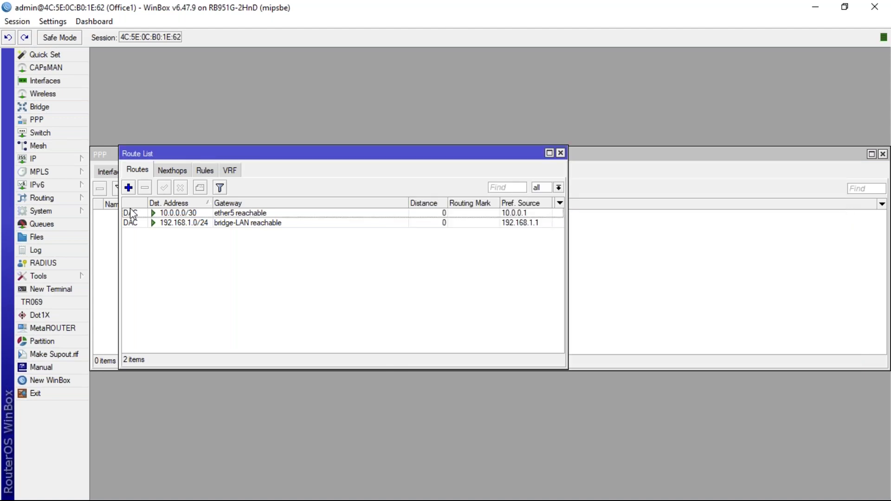
Open the L2TP user's PPP secret from the Secrets list for review.
left_click(66, 117)
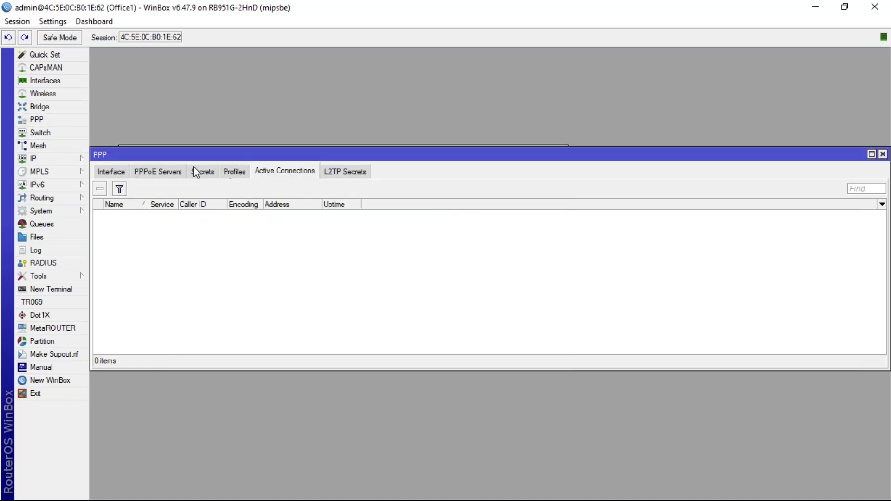
left_click(106, 172)
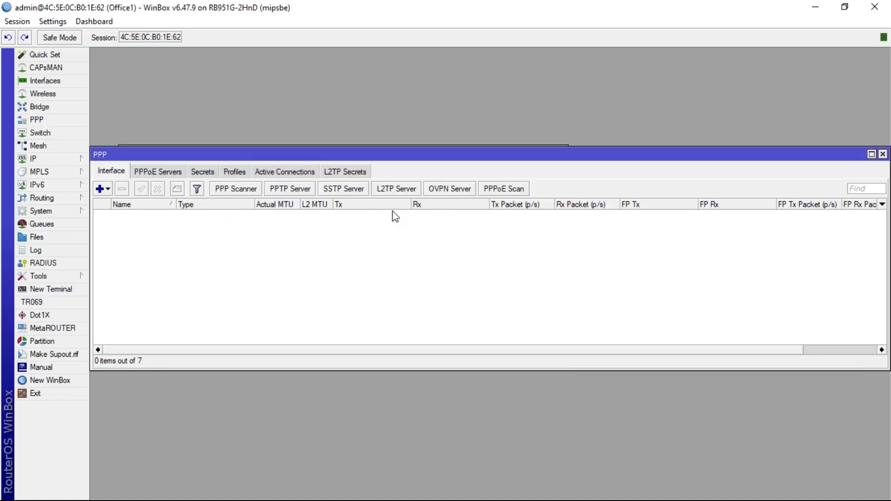
left_click(202, 171)
double_click(234, 215)
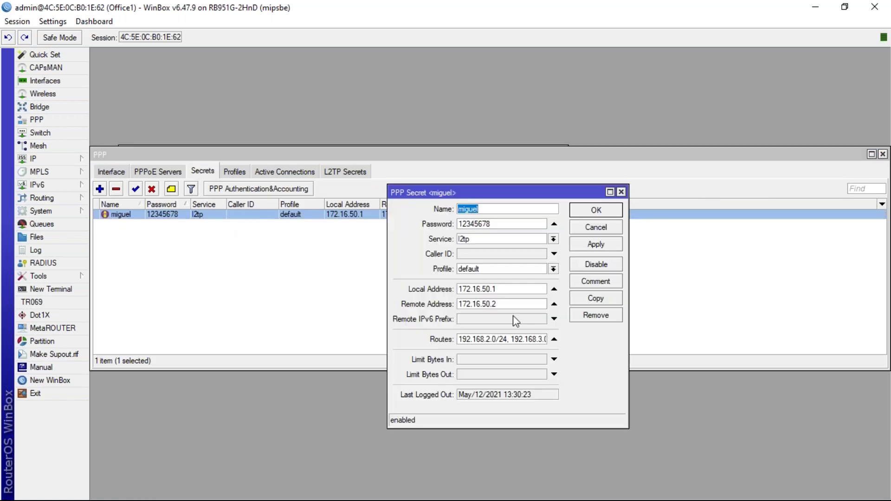
Inspect the secret's local address 172.16.50.1 and remote address 172.16.50.2.
left_click_drag(512, 290, 416, 289)
left_click_drag(495, 304, 428, 322)
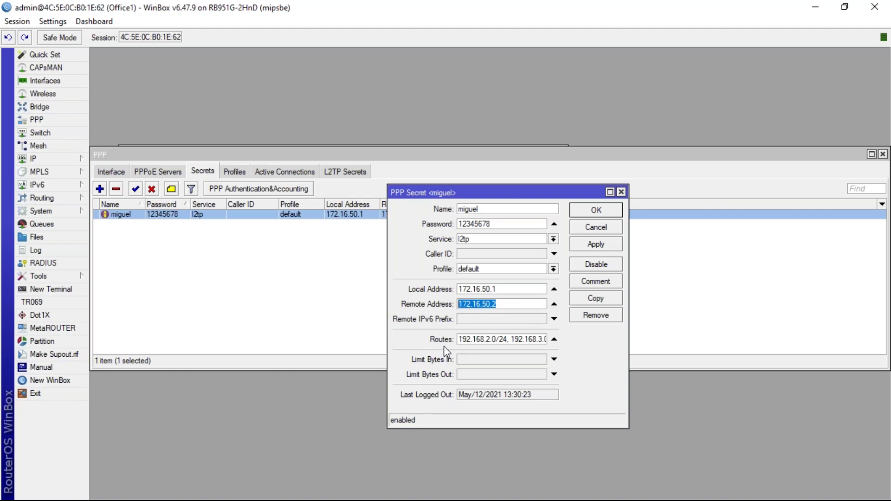
left_click(506, 289)
left_click_drag(506, 289, 437, 291)
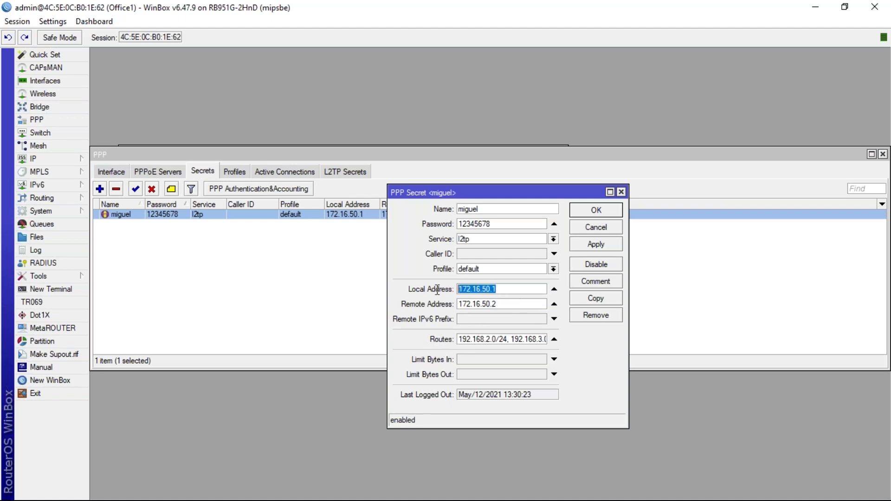
left_click(508, 290)
left_click_drag(508, 290, 451, 288)
left_click(508, 289)
left_click_drag(507, 288, 450, 293)
Review the secret's Routes value, cancel, reopen it, then switch to Office2's session.
left_click_drag(461, 342, 544, 338)
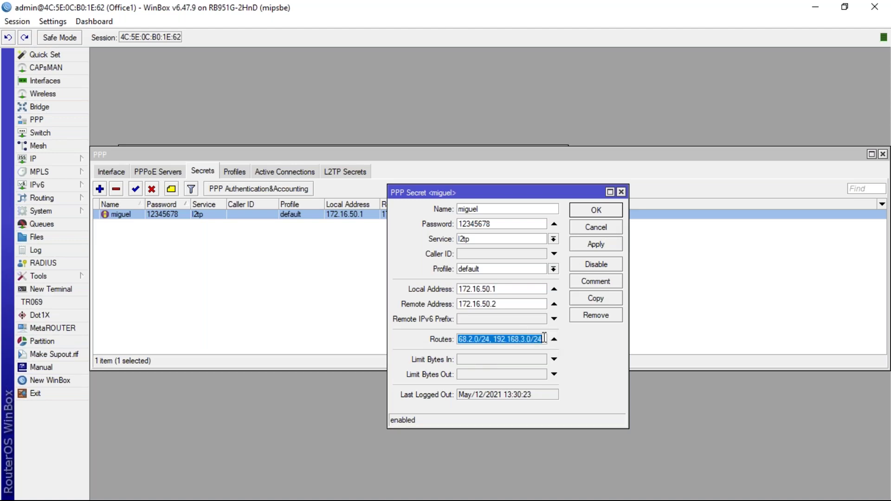
left_click(545, 338)
left_click(438, 345)
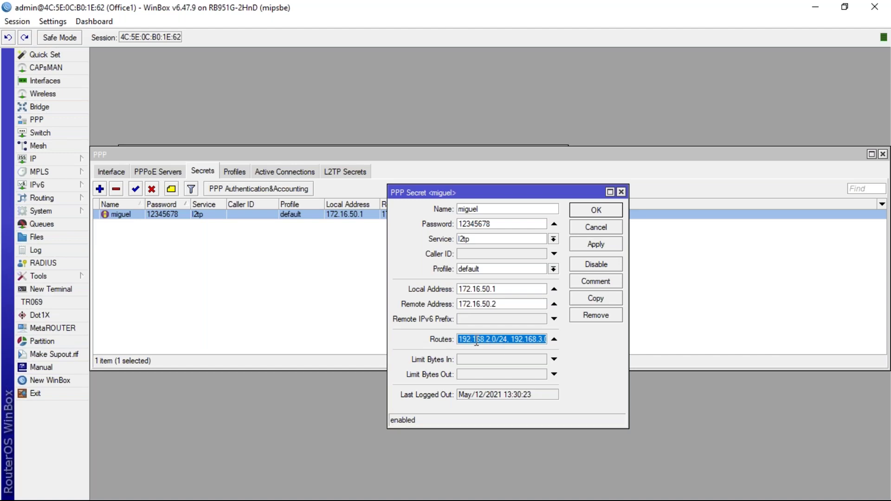
left_click(587, 228)
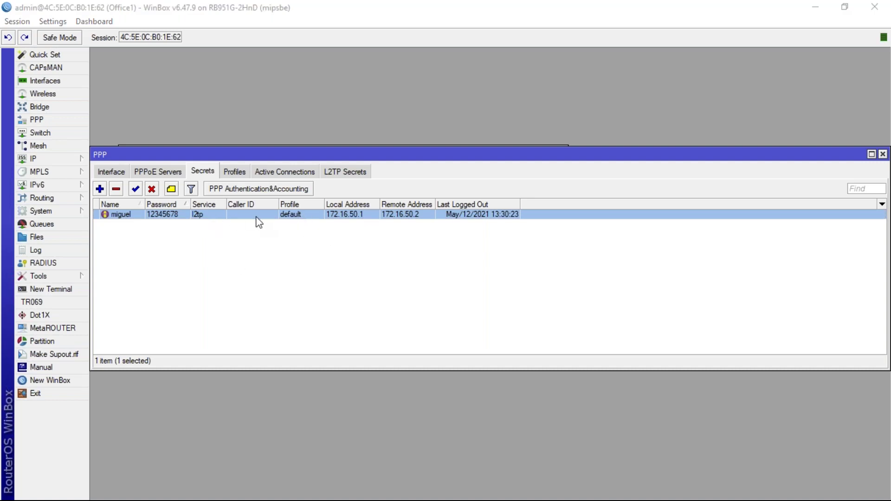
double_click(235, 215)
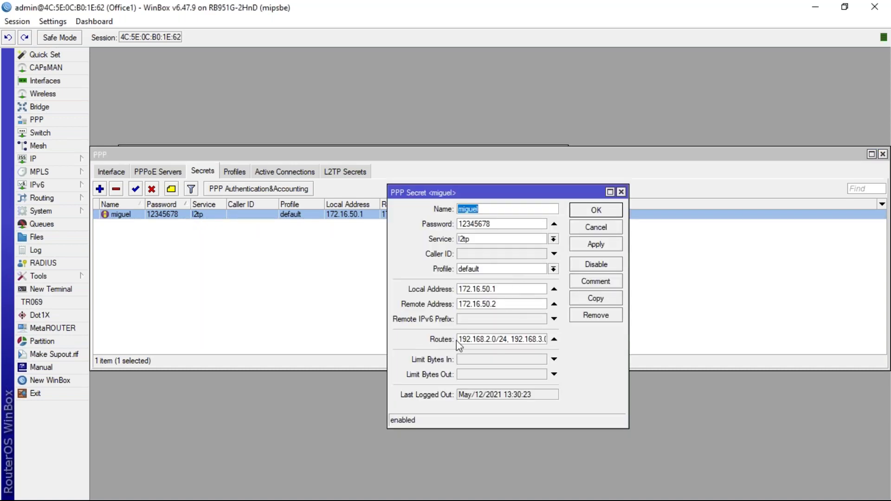
left_click_drag(458, 342, 429, 337)
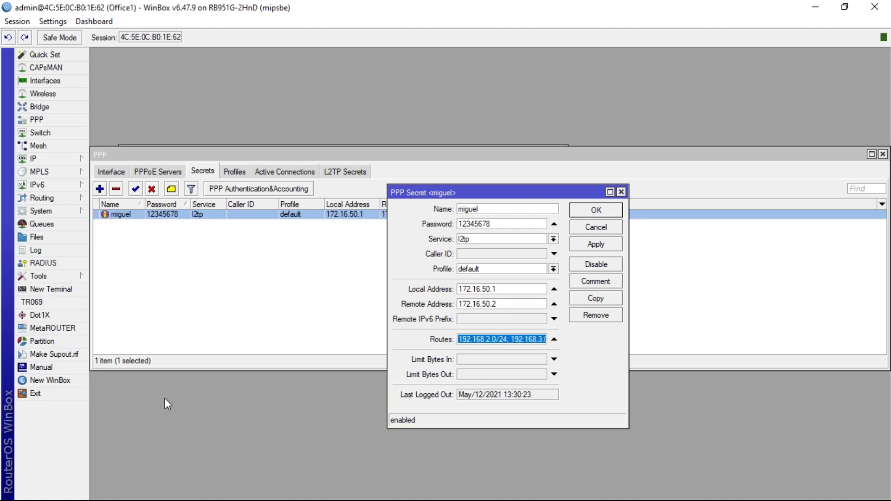
key("alt+Tab")
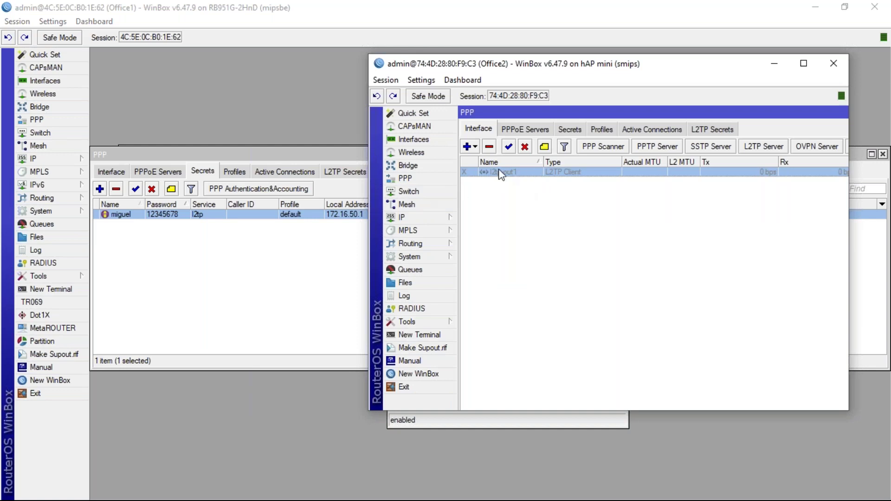
Open Office2's 192.168.1.0/24 route from IP > Routes and check its l2tp-out1 gateway.
left_click(437, 217)
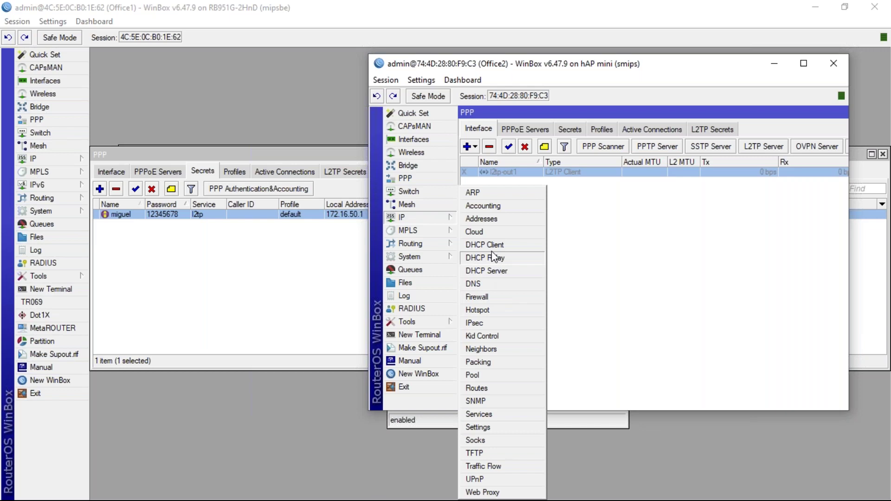
left_click(488, 390)
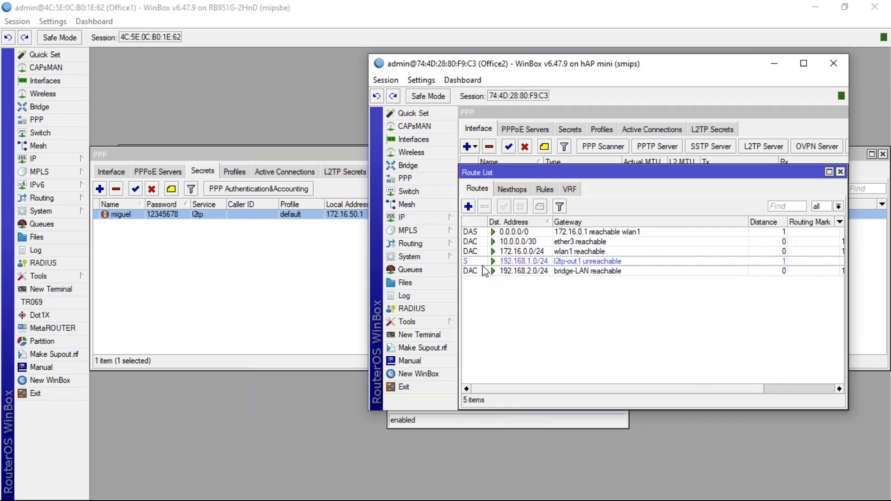
left_click(479, 263)
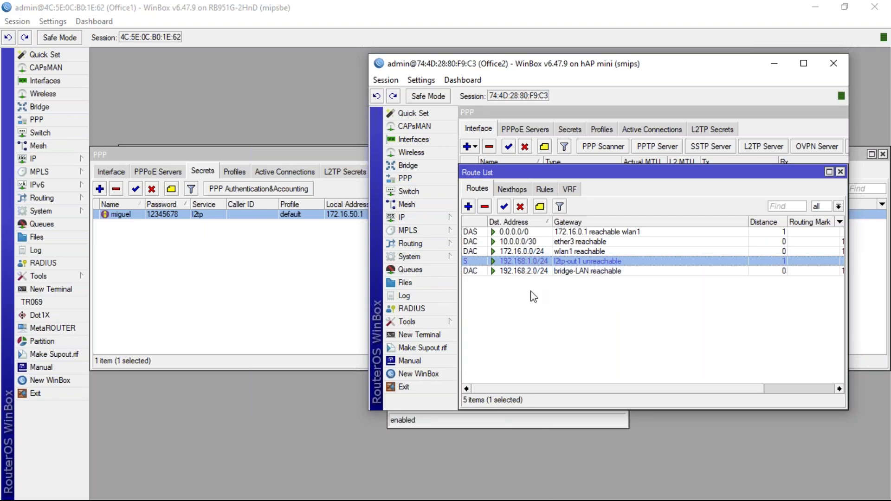
double_click(580, 262)
left_click(575, 241)
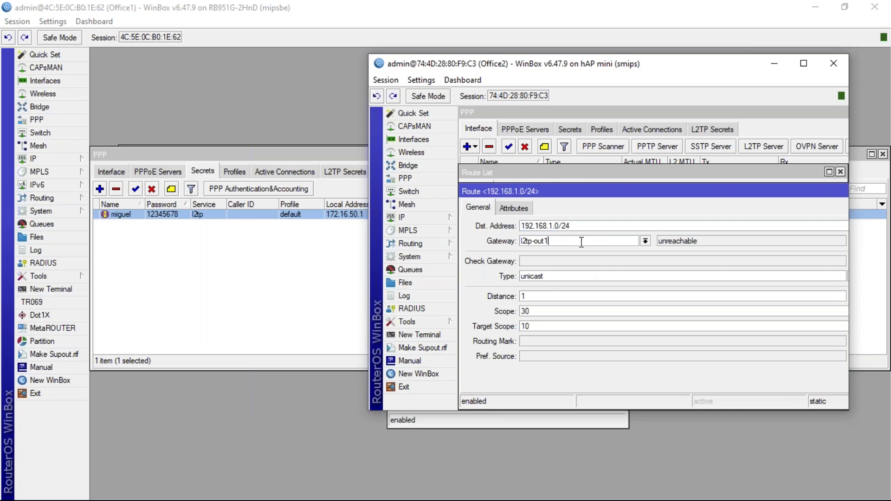
Close the 192.168.1.0/24 route details and maximize Office2's Route List window.
double_click(583, 240)
left_click_drag(740, 193, 726, 266)
key("Return")
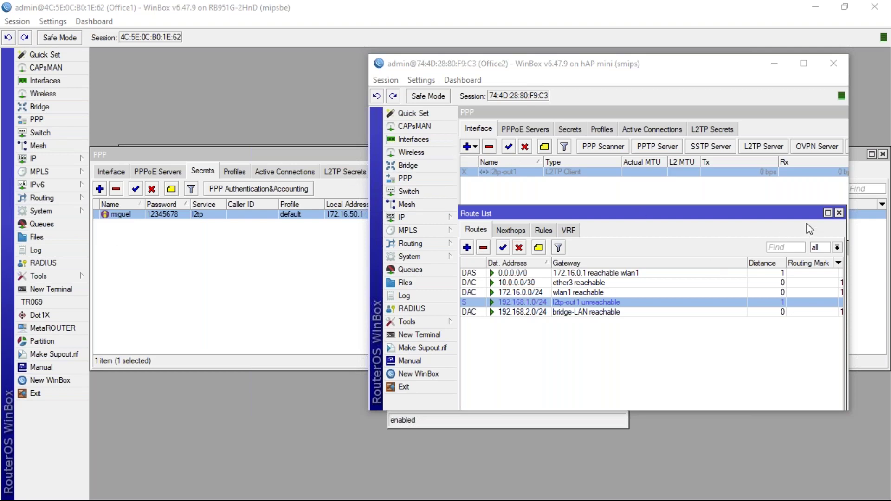
left_click(828, 213)
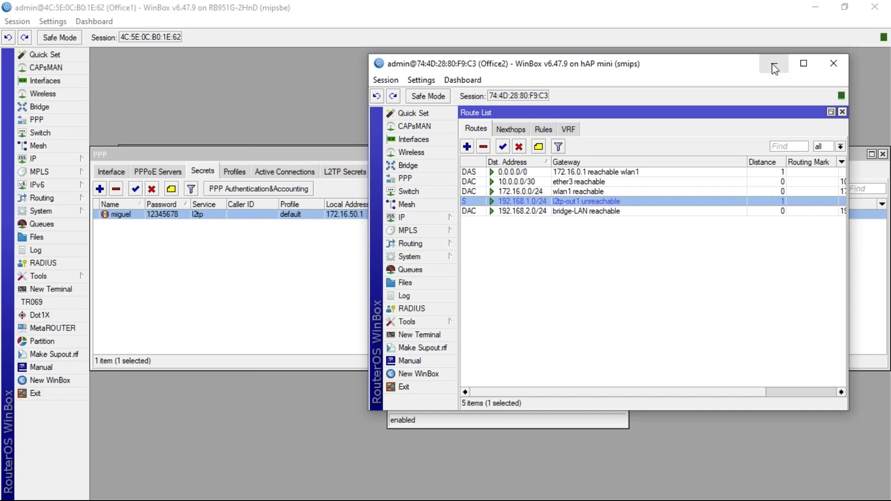
Minimize Office2, cancel the L2TP secret, and close Office1's route list.
left_click(774, 68)
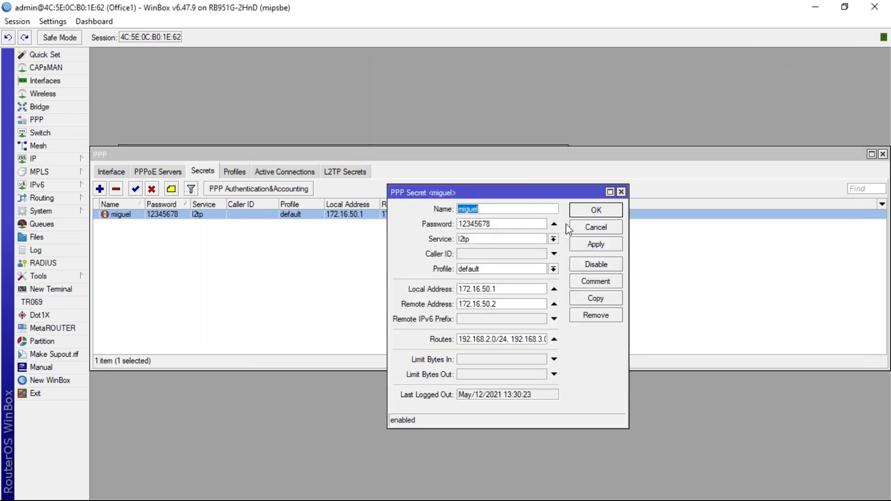
left_click(581, 229)
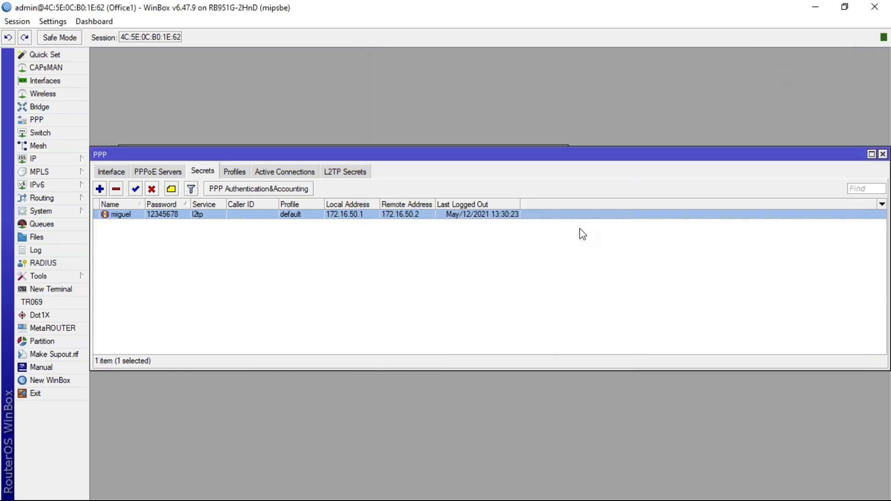
left_click_drag(522, 158, 528, 175)
left_click(516, 153)
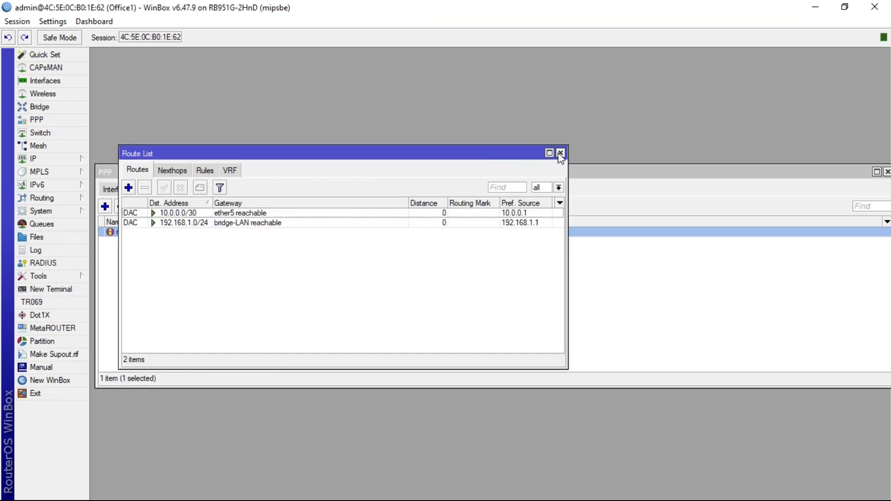
left_click(560, 154)
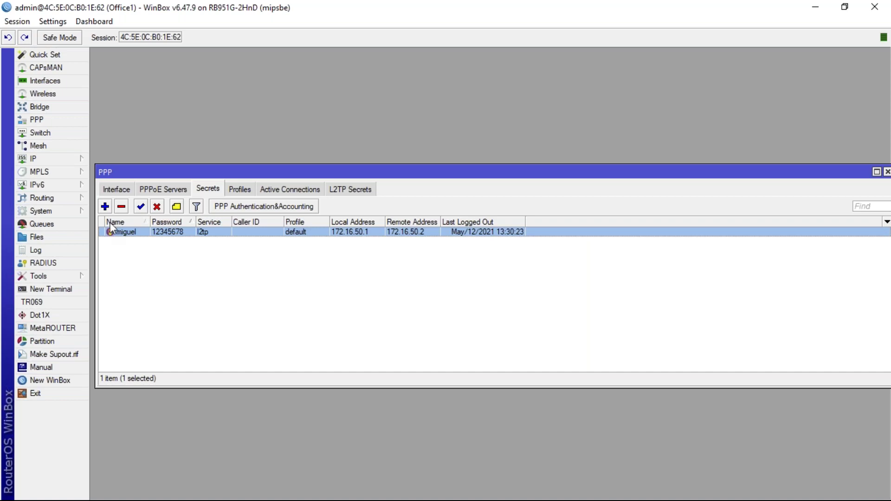
Close Office1's PPP window, leaving no settings windows open.
left_click_drag(95, 221, 264, 221)
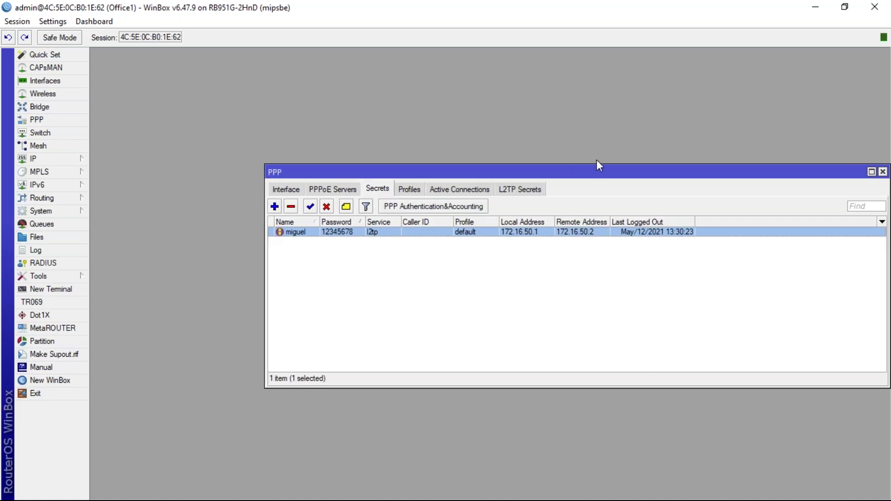
left_click_drag(608, 169, 514, 170)
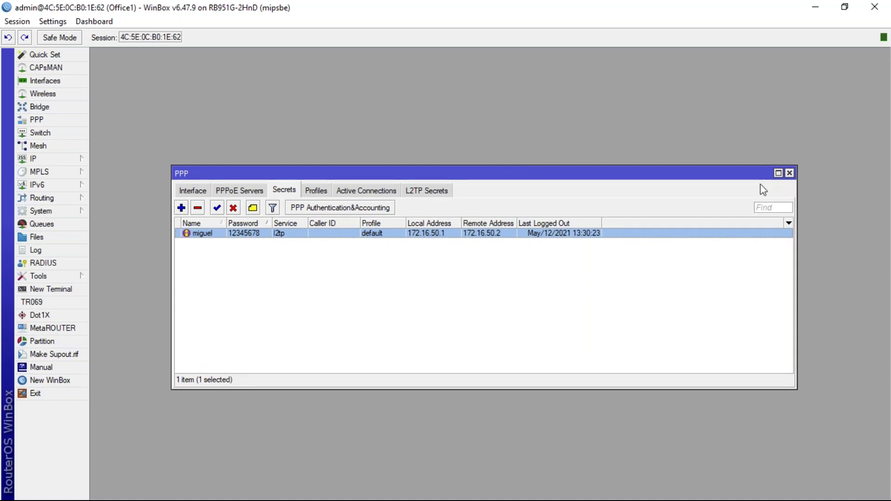
left_click_drag(645, 179, 593, 162)
left_click(738, 155)
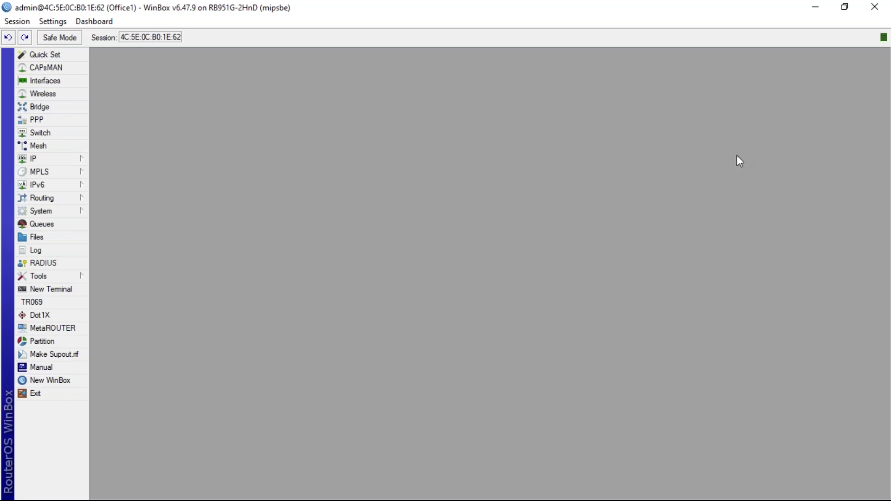